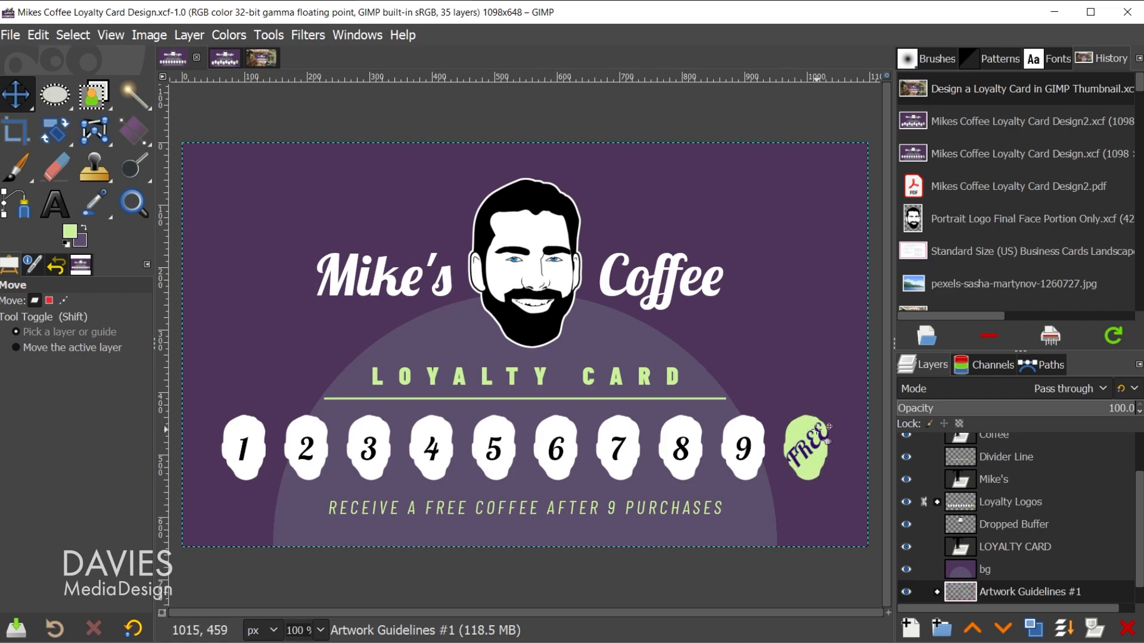
Step: View the second Mike's Coffee loyalty card design and the open thumbnail image
{"action": "left_click", "coordinate": [223, 57]}
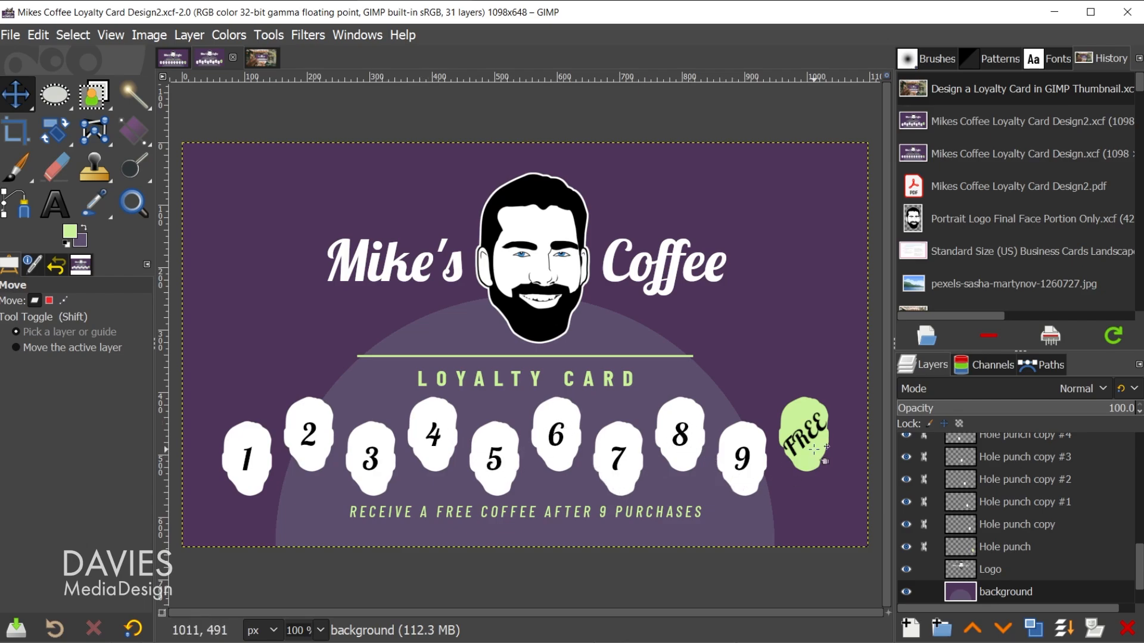
{"action": "left_click", "coordinate": [262, 58]}
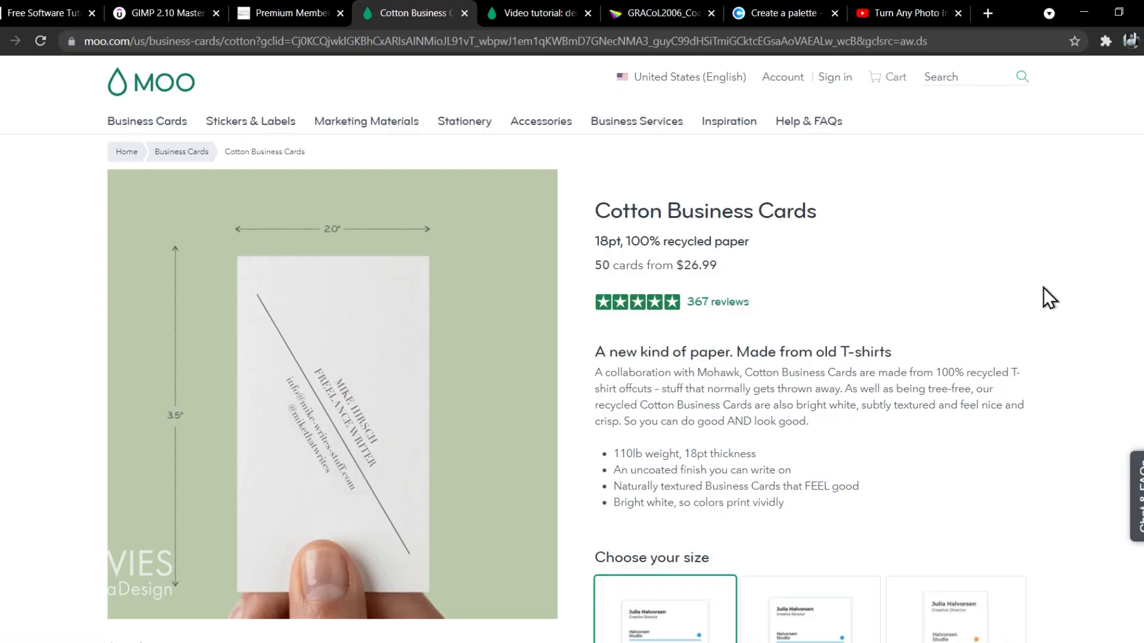
Step: Review MOO's Cotton Business Cards page in the browser, covering paper, size, corner, quantity and design options
{"action": "left_click_drag", "start_coordinate": [735, 353], "coordinate": [913, 362]}
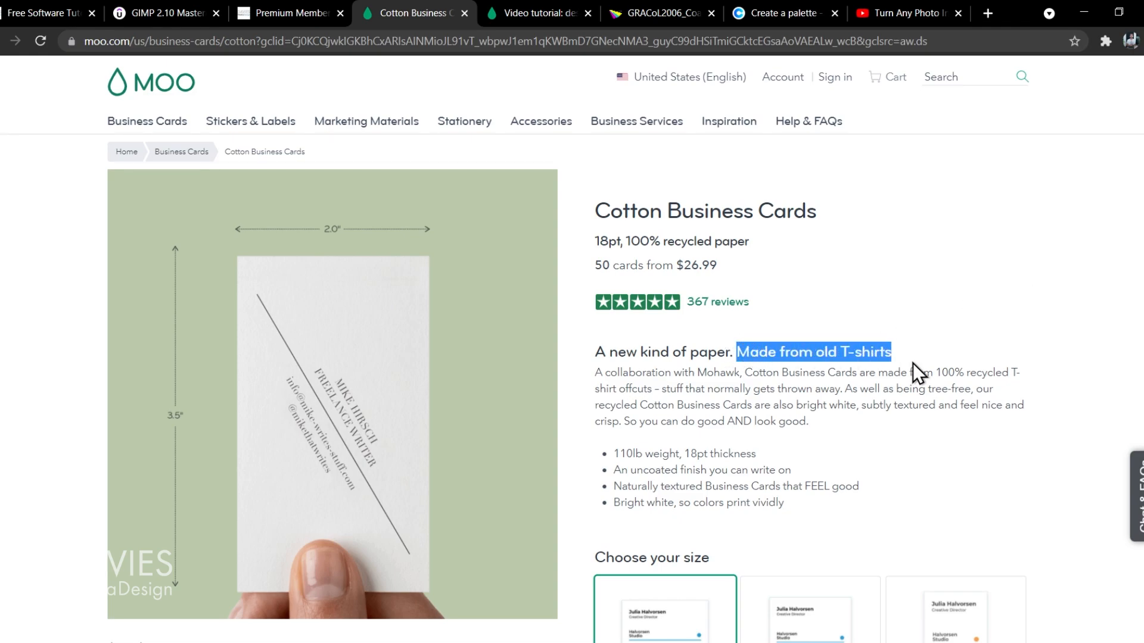
{"action": "left_click", "coordinate": [917, 362]}
{"action": "scroll", "coordinate": [934, 427], "scroll_direction": "down", "scroll_amount": 1}
{"action": "scroll", "coordinate": [934, 426], "scroll_direction": "down", "scroll_amount": 3}
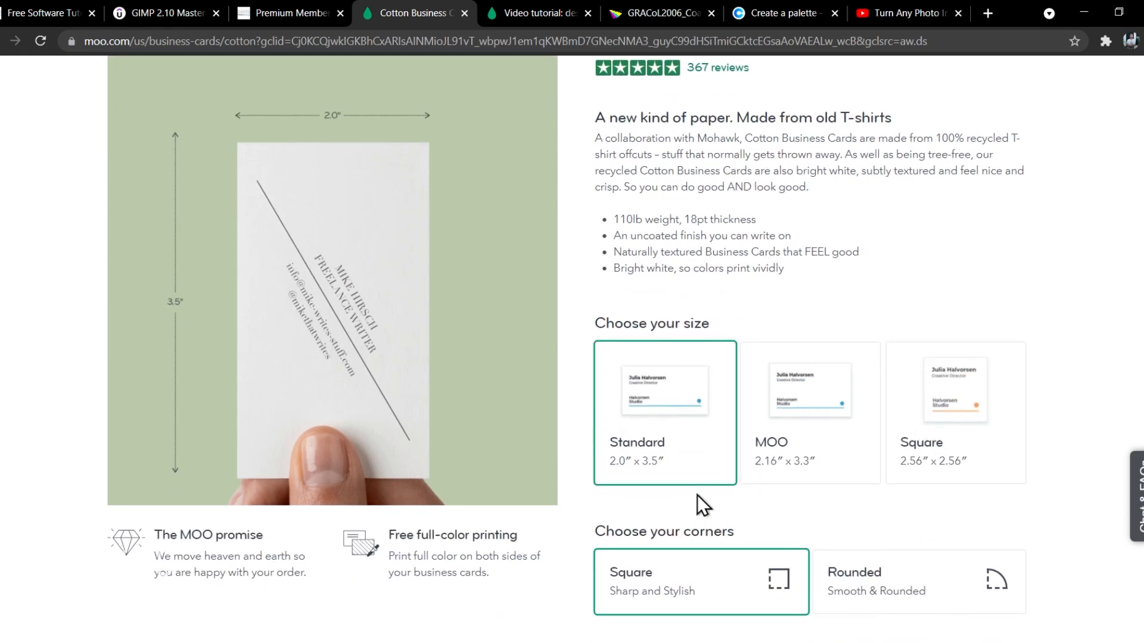
{"action": "scroll", "coordinate": [667, 400], "scroll_direction": "down", "scroll_amount": 3}
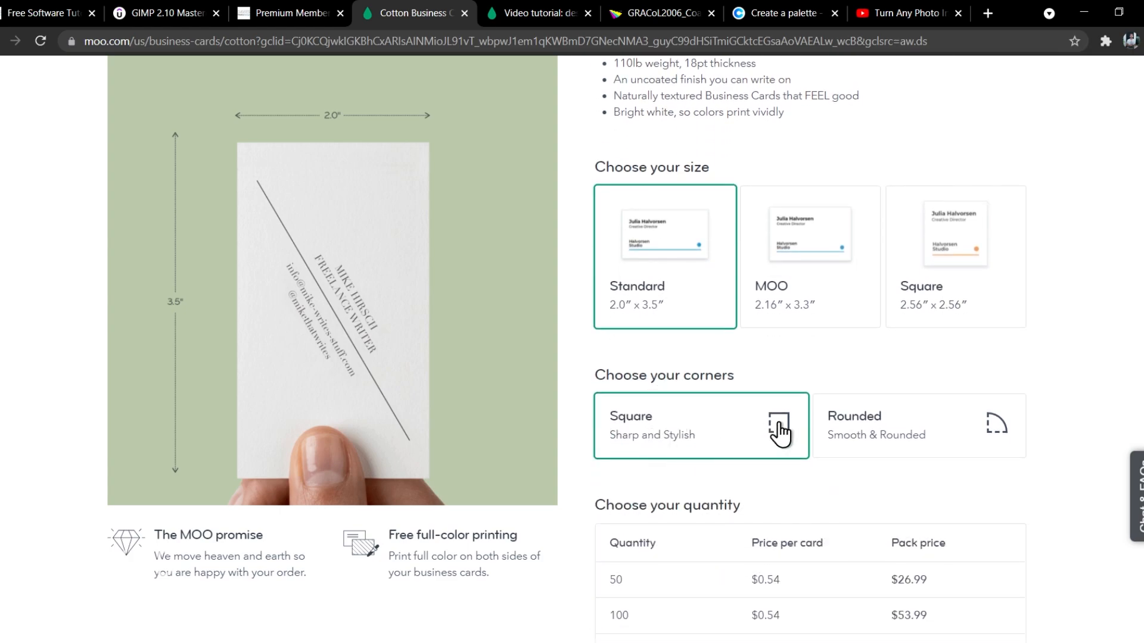
{"action": "scroll", "coordinate": [778, 429], "scroll_direction": "down", "scroll_amount": 5}
{"action": "scroll", "coordinate": [733, 434], "scroll_direction": "down", "scroll_amount": 14}
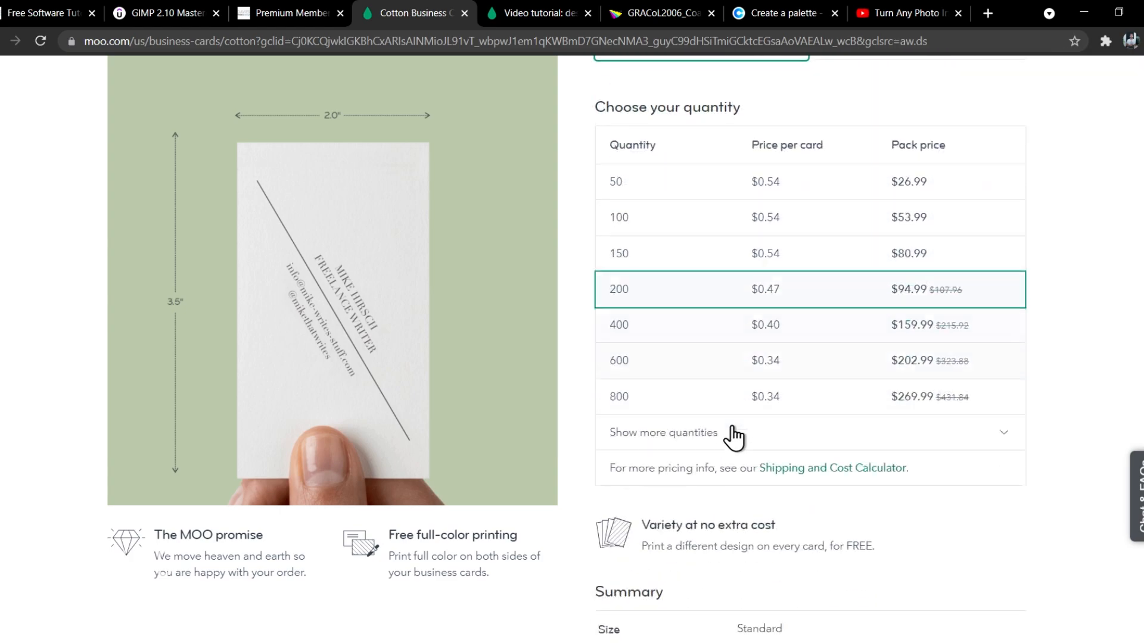
{"action": "scroll", "coordinate": [612, 450], "scroll_direction": "up", "scroll_amount": 2}
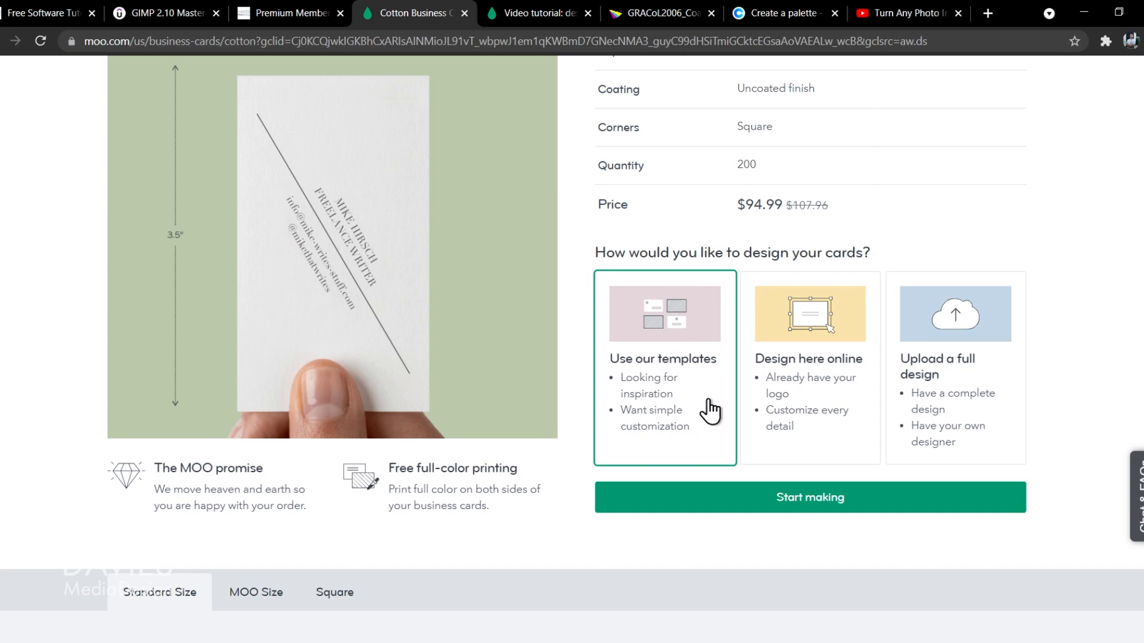
Step: Download the Photoshop design guideline archive for standard-size cards to the Downloads folder and show it there
{"action": "scroll", "coordinate": [708, 401], "scroll_direction": "down", "scroll_amount": 5}
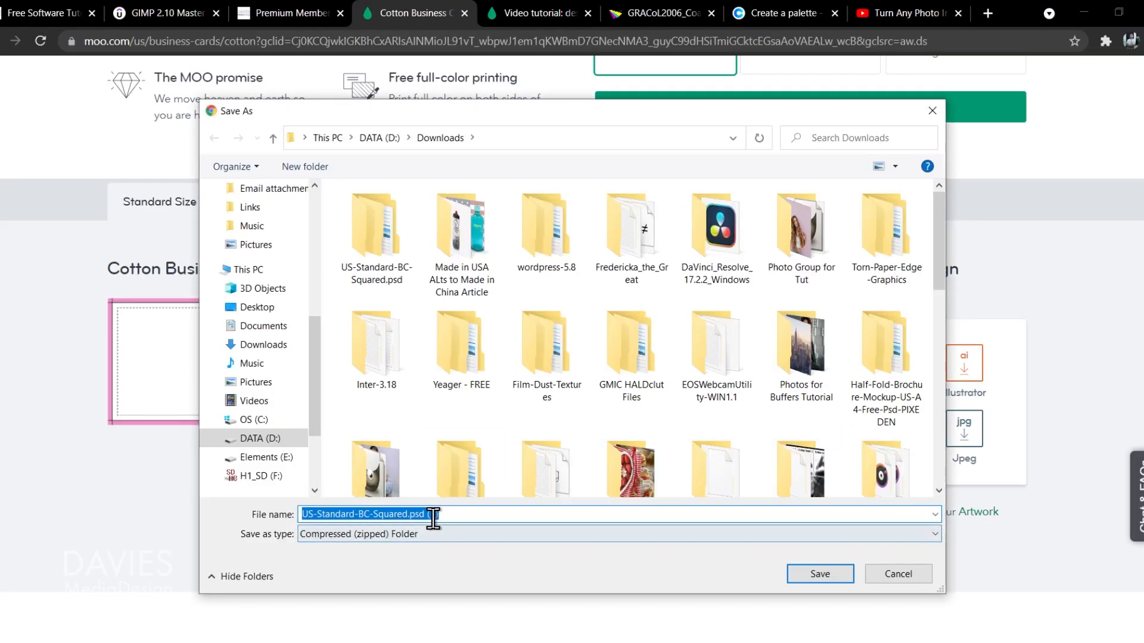
{"action": "left_click", "coordinate": [828, 575]}
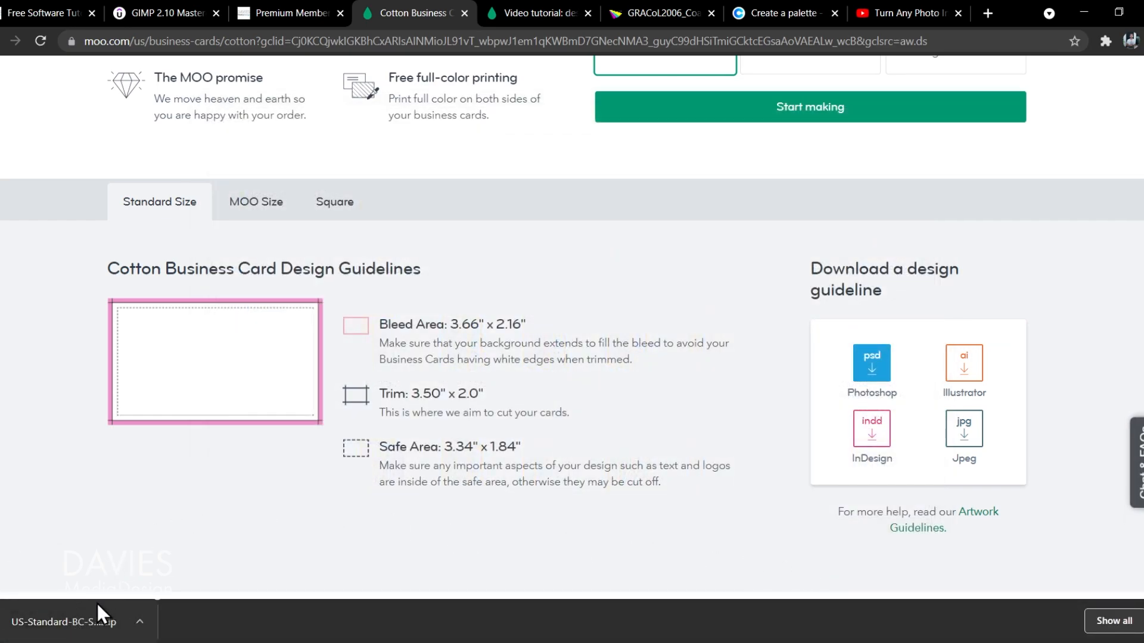
{"action": "left_click", "coordinate": [141, 622]}
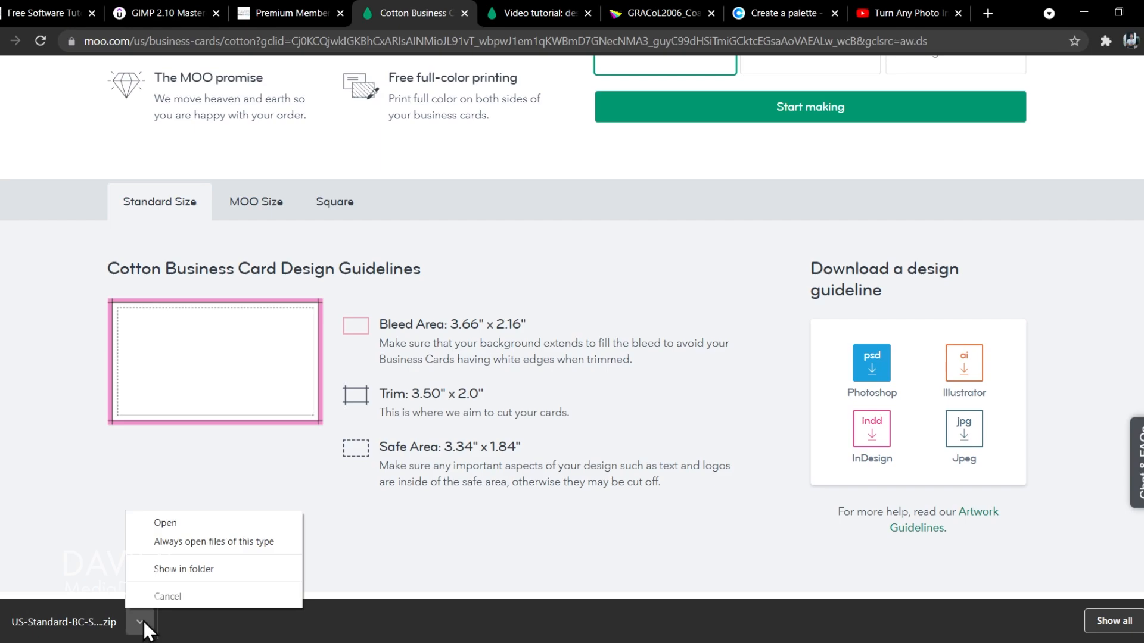
{"action": "left_click", "coordinate": [211, 570]}
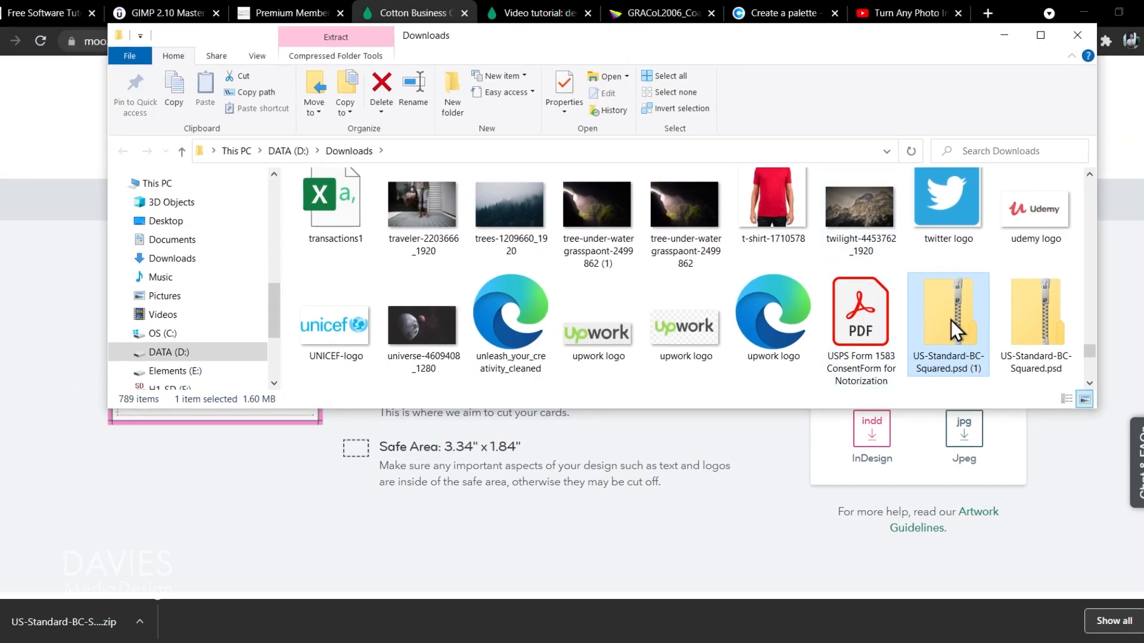
Step: Extract the downloaded US-Standard-BC-Squared.psd (1) archive to D:\Downloads\US-Standard-BC-Squared.psd (1)
{"action": "right_click", "coordinate": [950, 320]}
{"action": "left_click", "coordinate": [985, 340]}
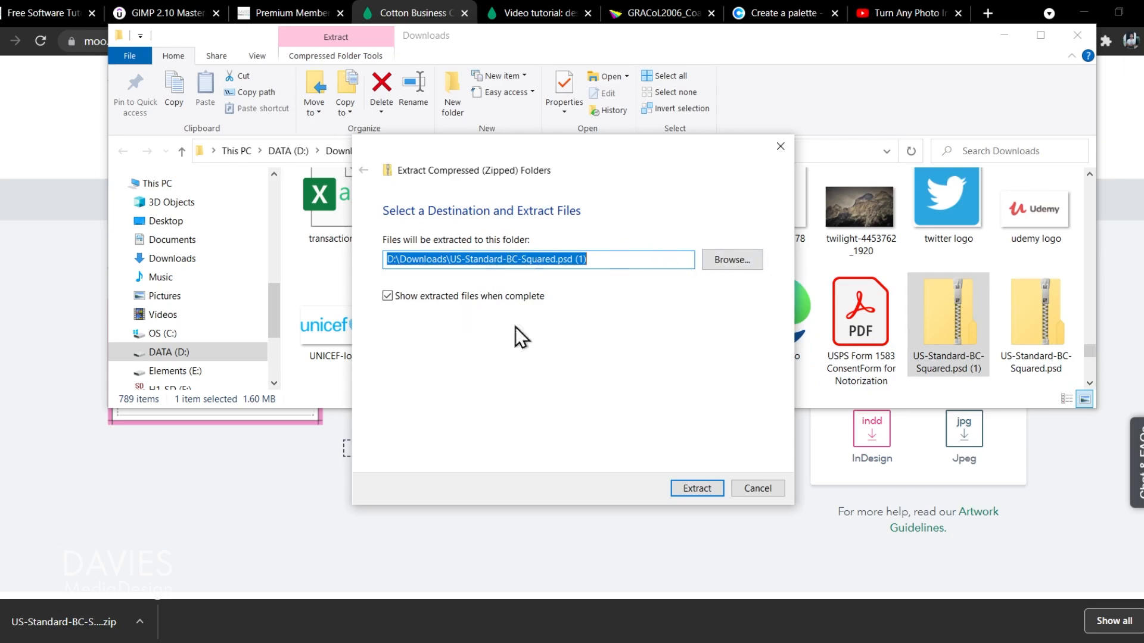
{"action": "left_click", "coordinate": [697, 488]}
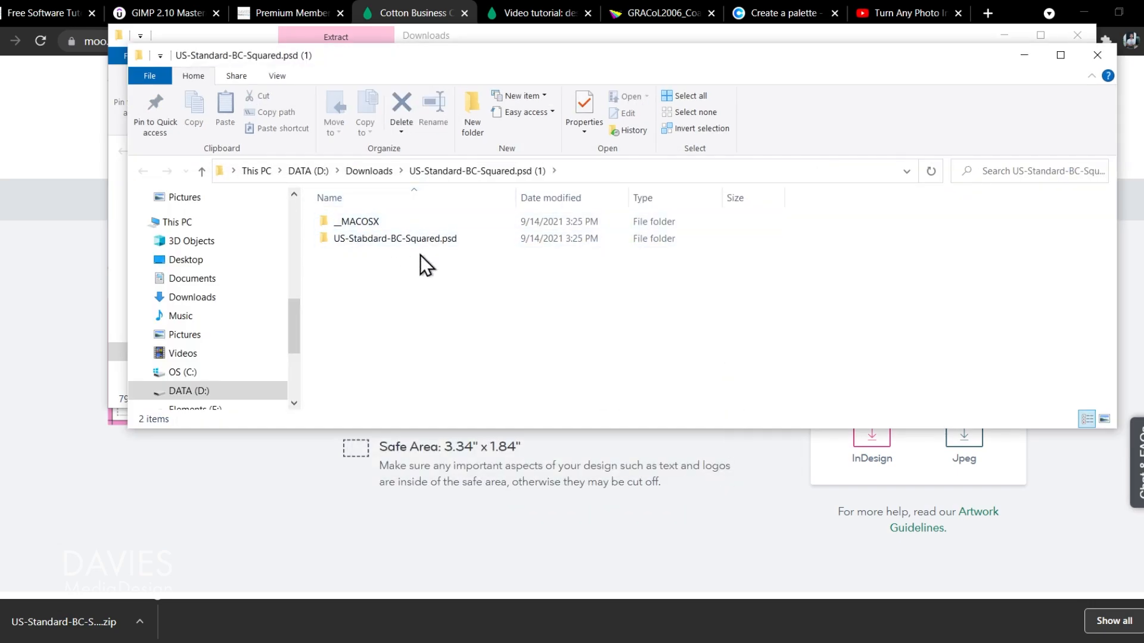
Step: Open the Standard Size (US) Business Cards Landscape template from the Landscape folder in GIMP, making GIMP the default for .psd files
{"action": "double_click", "coordinate": [368, 238]}
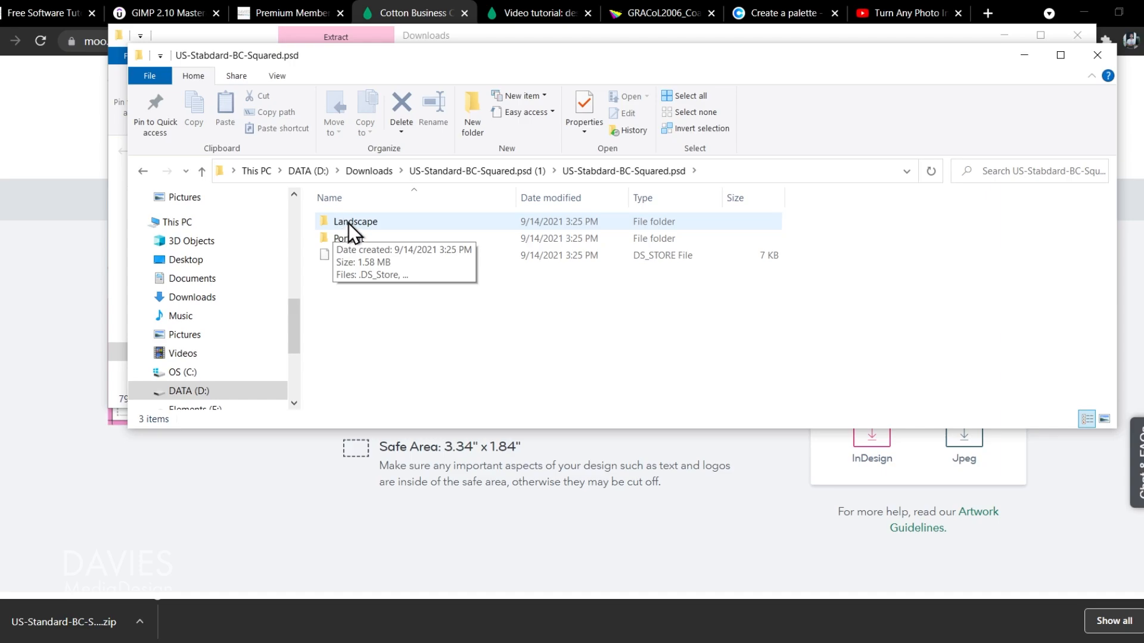
{"action": "double_click", "coordinate": [349, 224]}
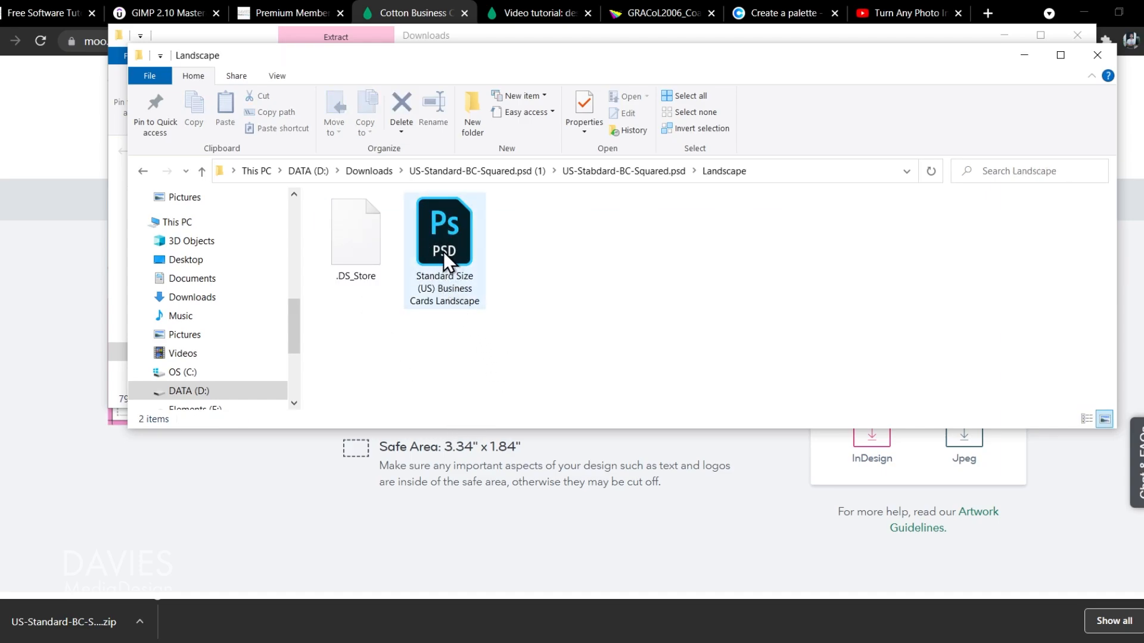
{"action": "right_click", "coordinate": [444, 240]}
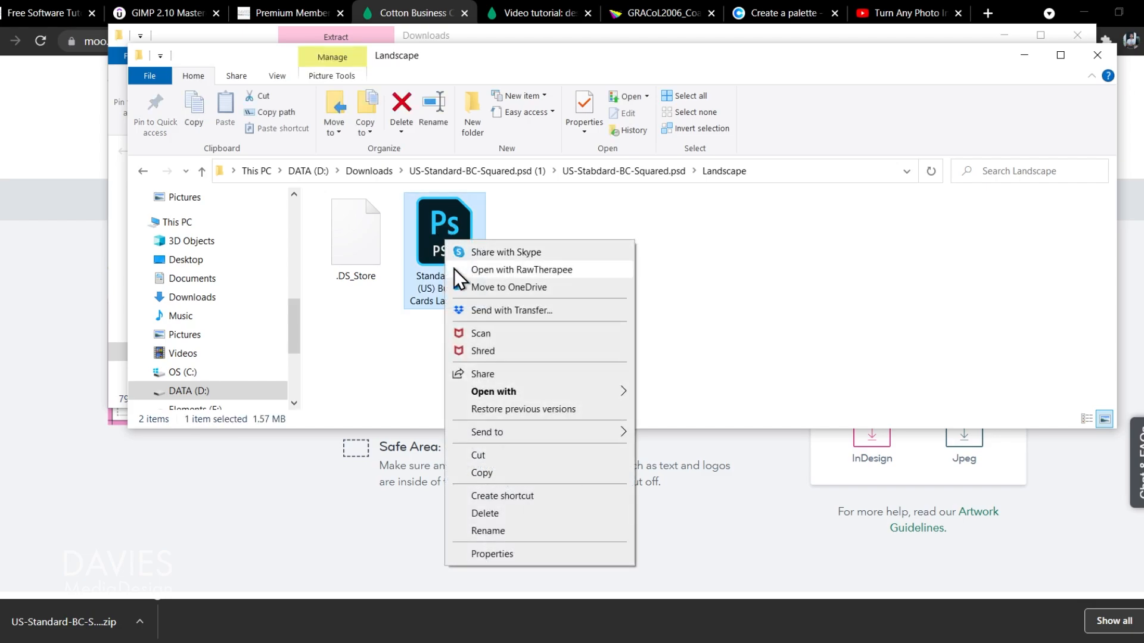
{"action": "mouse_move", "coordinate": [524, 395]}
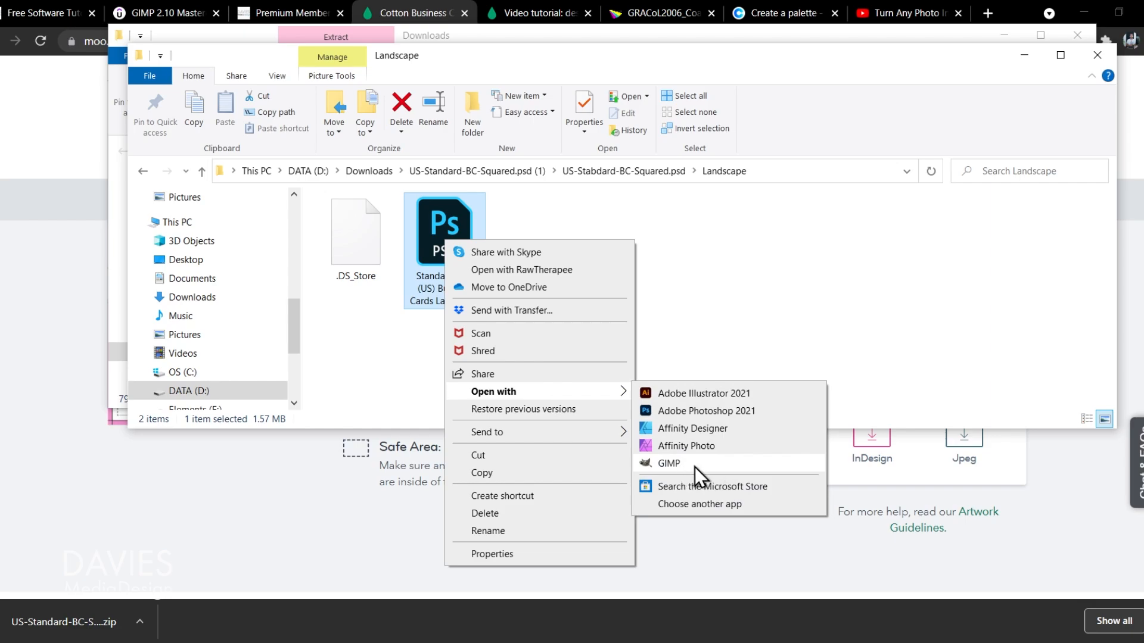
{"action": "left_click", "coordinate": [716, 506]}
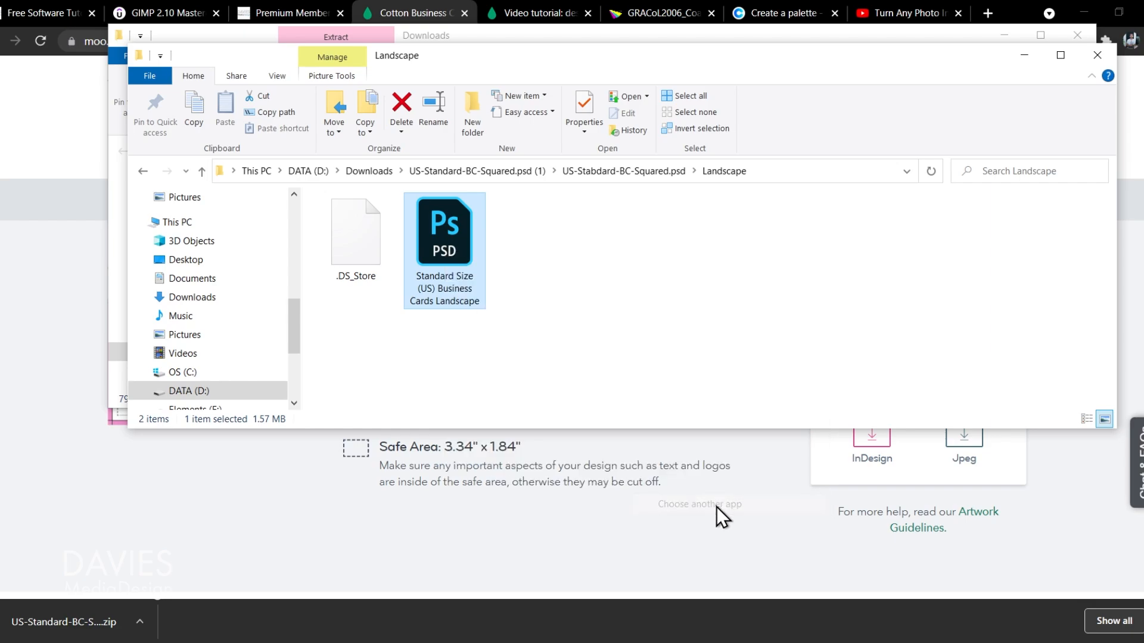
{"action": "scroll", "coordinate": [554, 334], "scroll_direction": "down", "scroll_amount": 1}
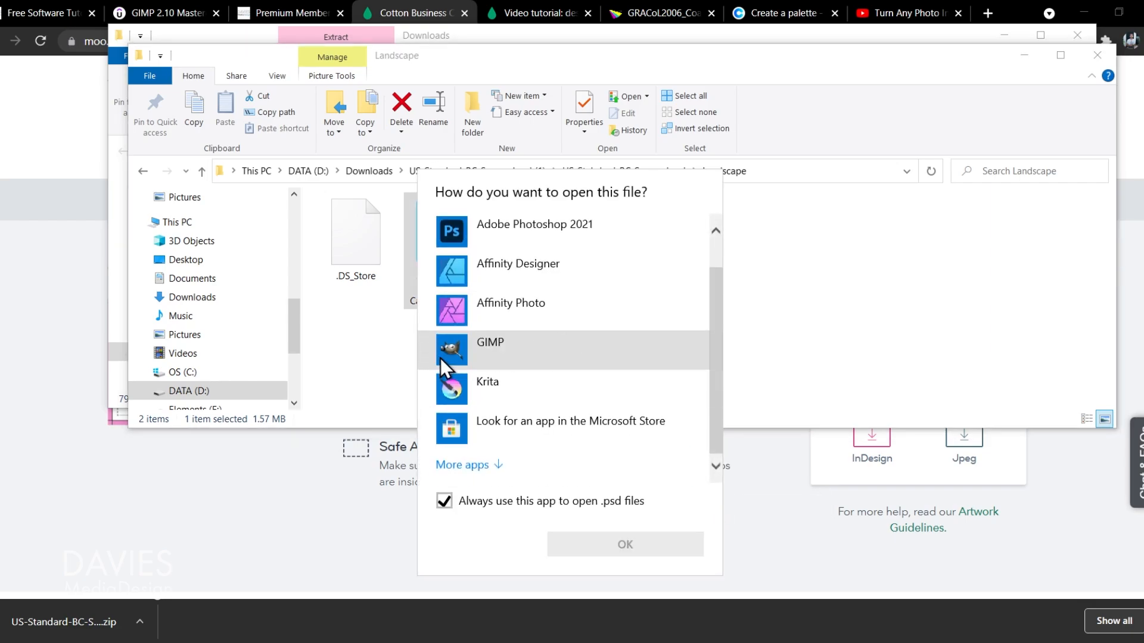
{"action": "left_click", "coordinate": [545, 353]}
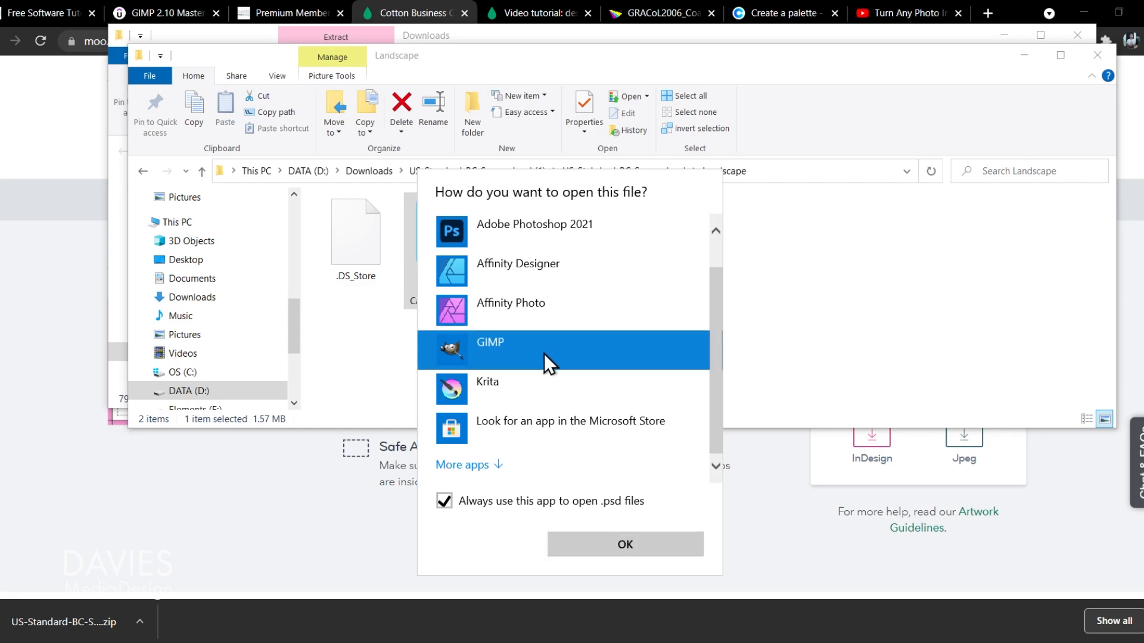
{"action": "left_click", "coordinate": [638, 543]}
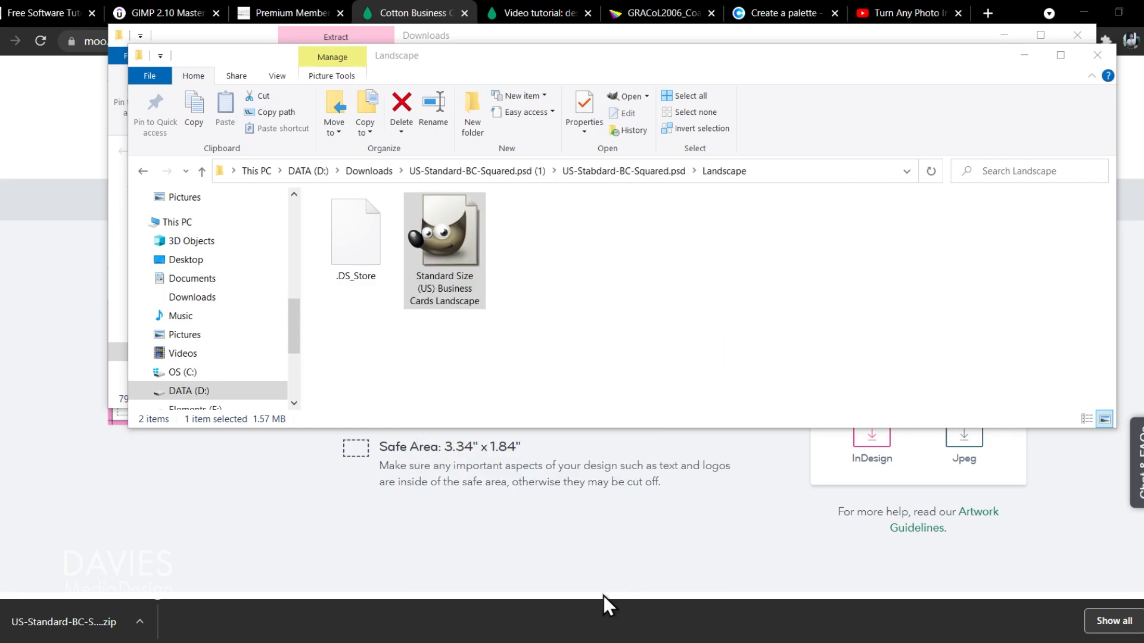
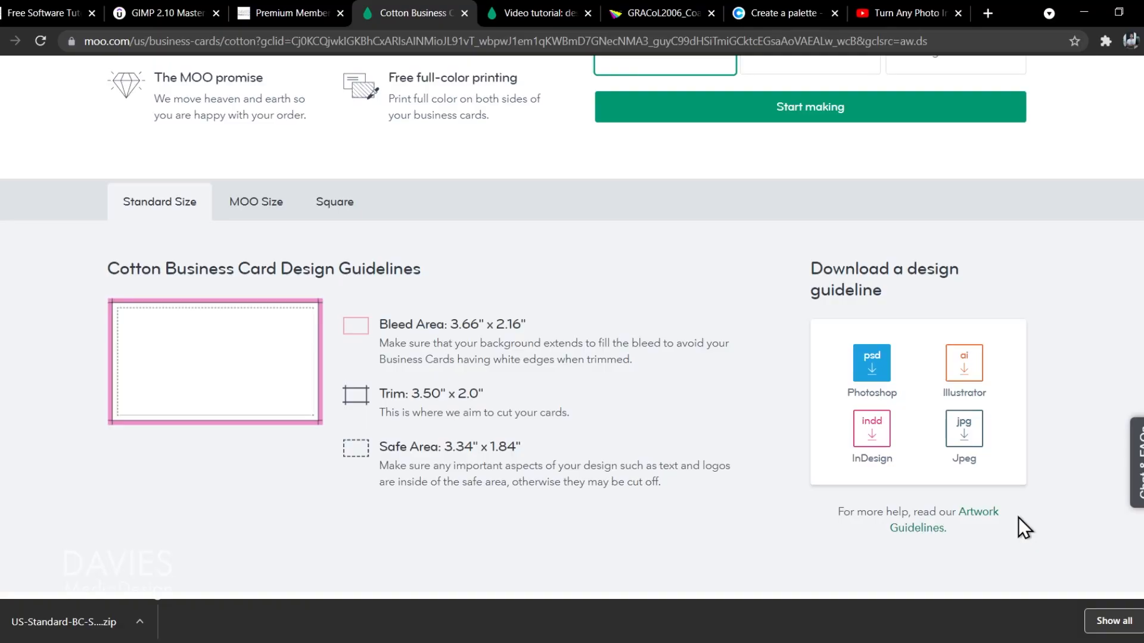
Step: Check MOO's design color settings article in the browser and highlight the required Coated GRACOL 2006 colorspace
{"action": "left_click", "coordinate": [525, 13]}
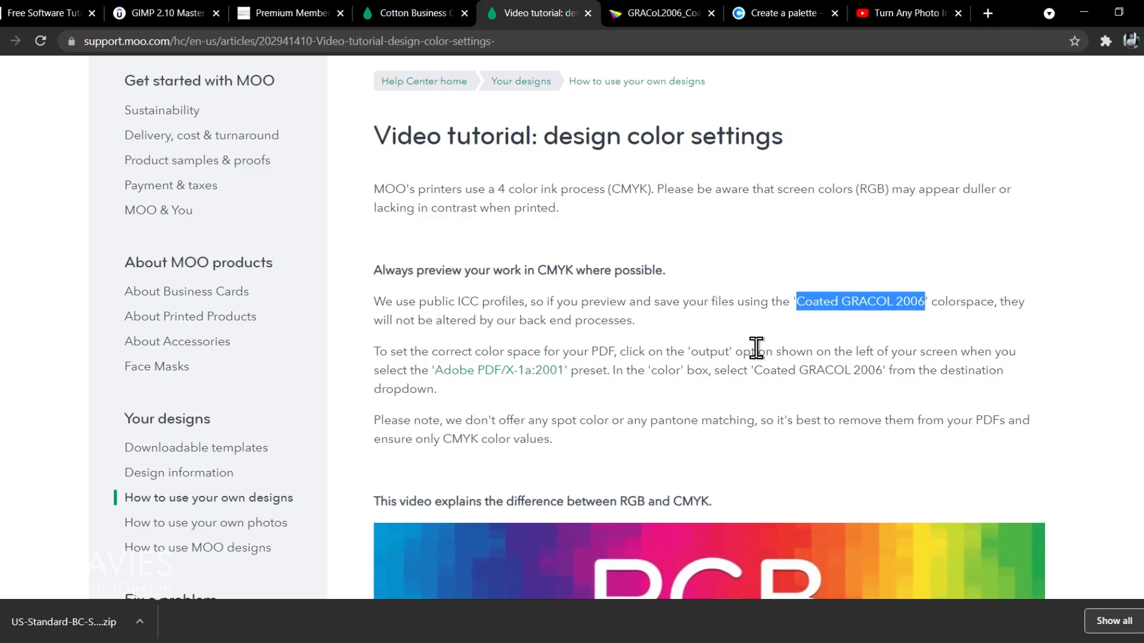
{"action": "scroll", "coordinate": [756, 352], "scroll_direction": "up", "scroll_amount": 2}
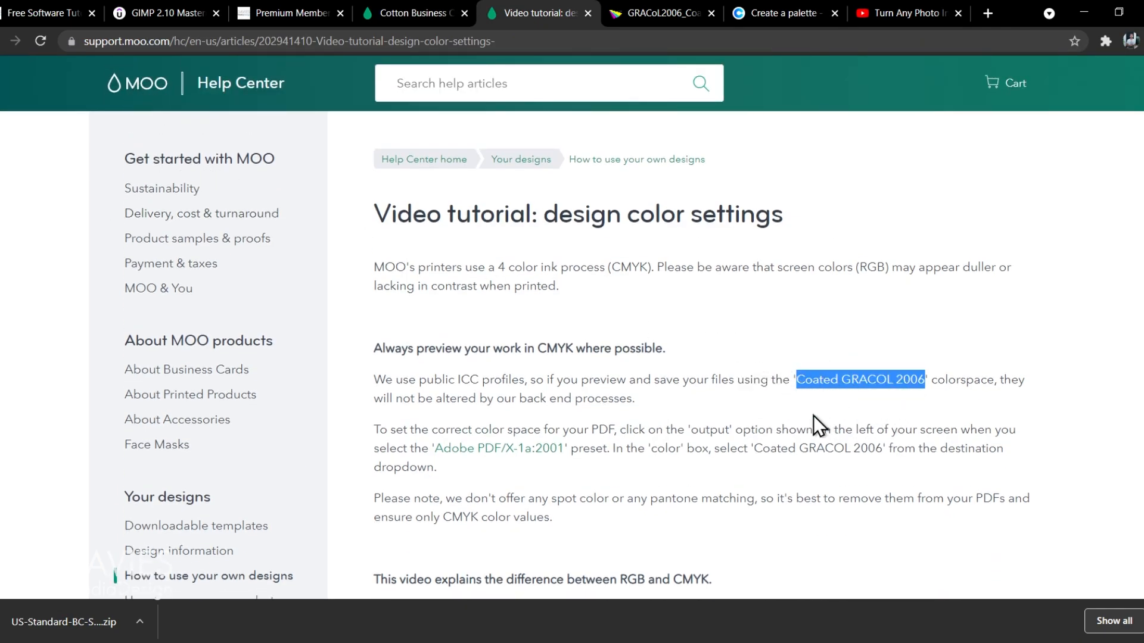
{"action": "left_click", "coordinate": [799, 379]}
{"action": "left_click_drag", "start_coordinate": [796, 379], "coordinate": [924, 379]}
Step: Download the GRACoL2006_Coated1v2 ICC profile from the International Color Consortium page to the Downloads folder
{"action": "left_click", "coordinate": [649, 8]}
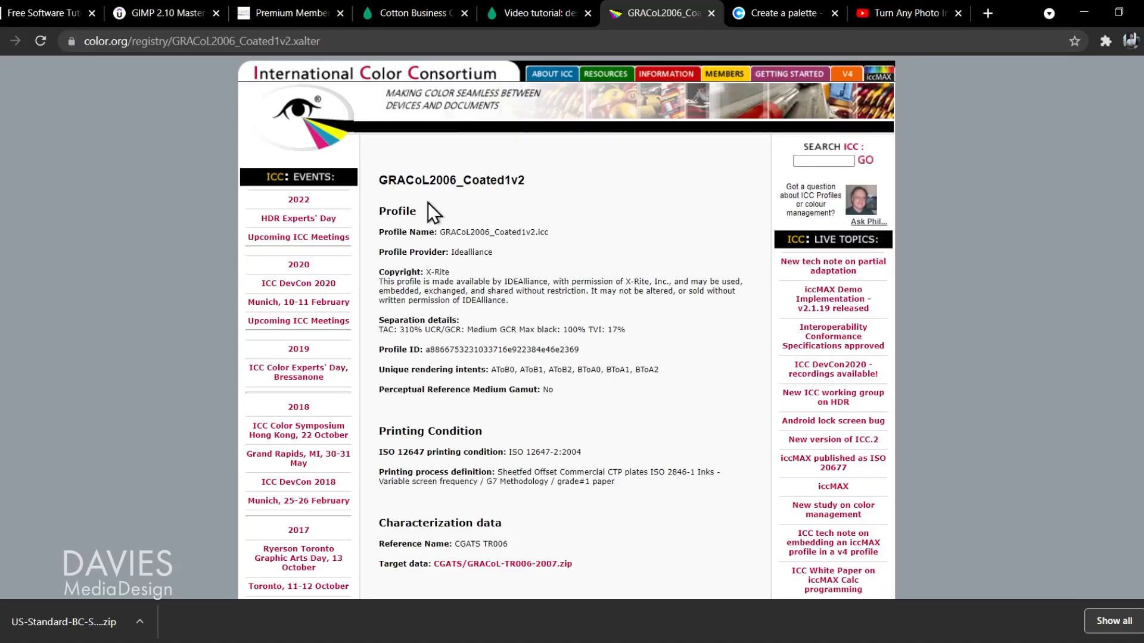
{"action": "scroll", "coordinate": [492, 284], "scroll_direction": "down", "scroll_amount": 1}
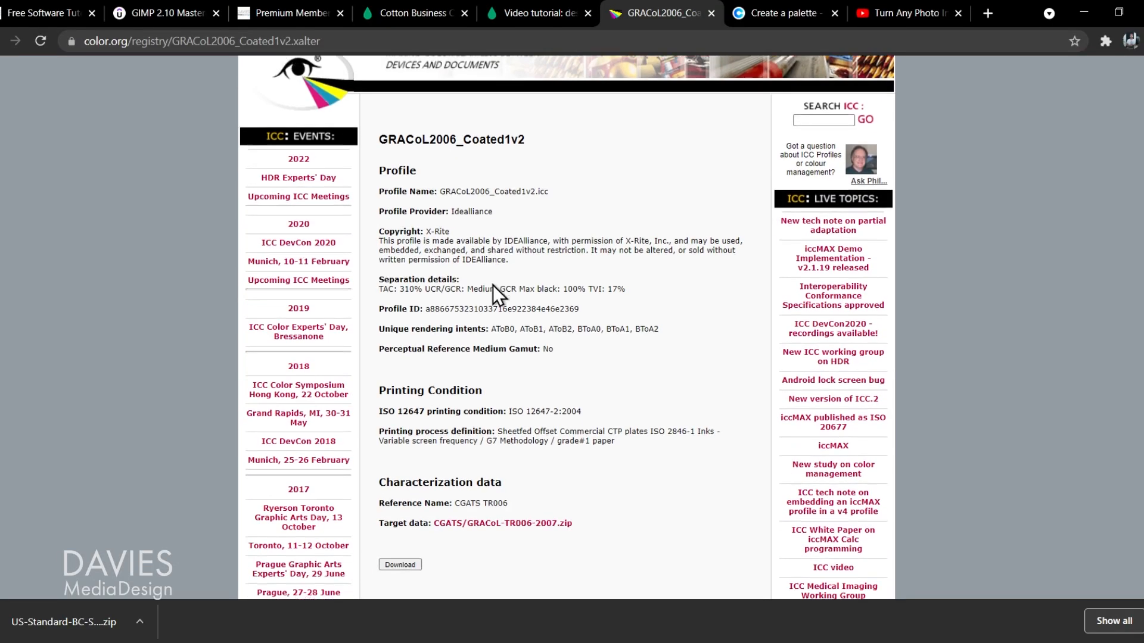
{"action": "scroll", "coordinate": [492, 285], "scroll_direction": "down", "scroll_amount": 2}
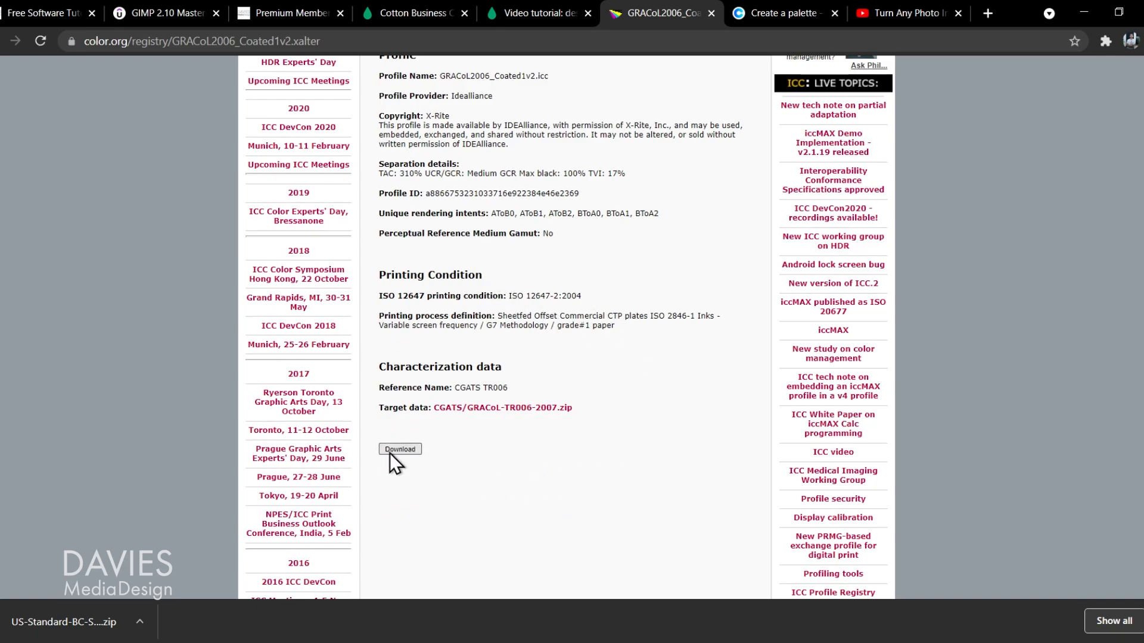
{"action": "left_click", "coordinate": [418, 451]}
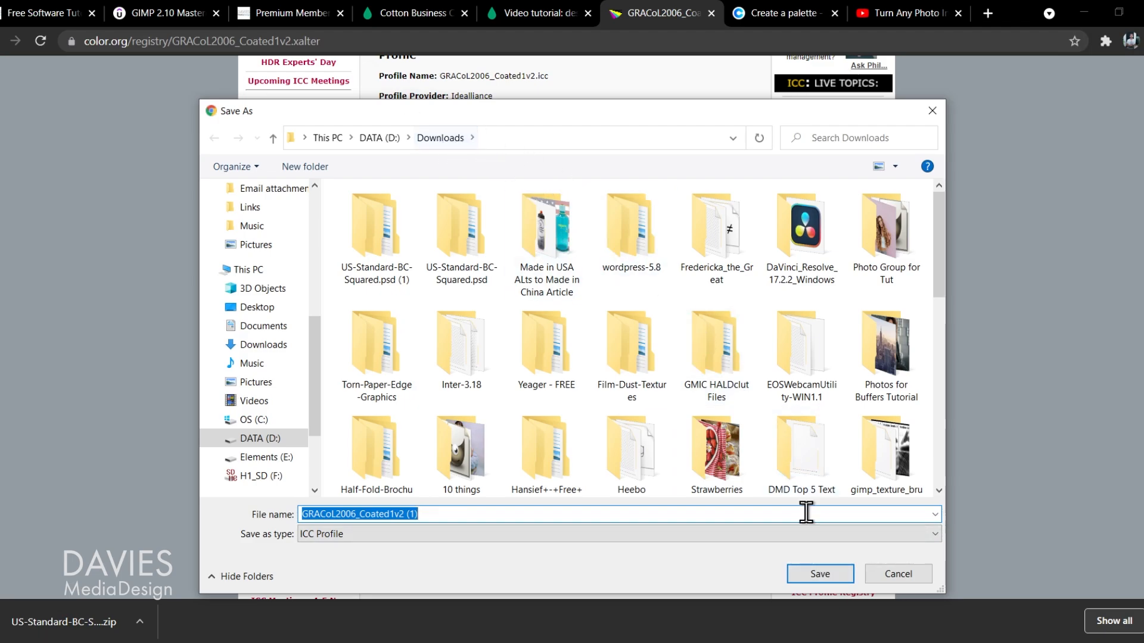
{"action": "left_click", "coordinate": [828, 576]}
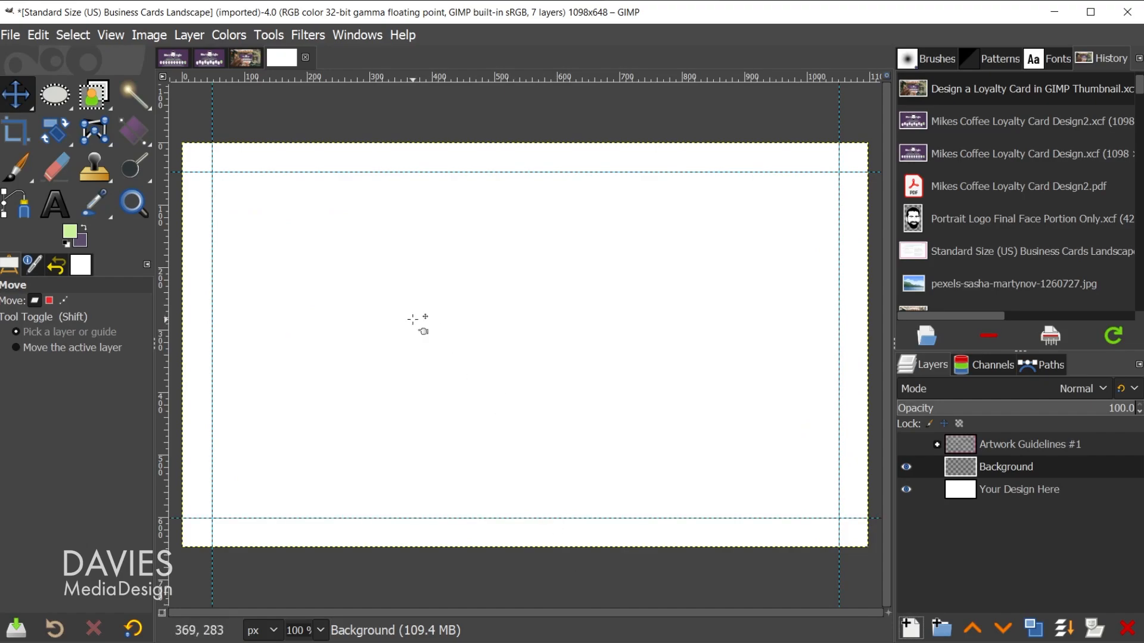
Step: Switch to GIMP and turn on Proof Colors for the business card template
{"action": "left_click", "coordinate": [110, 35]}
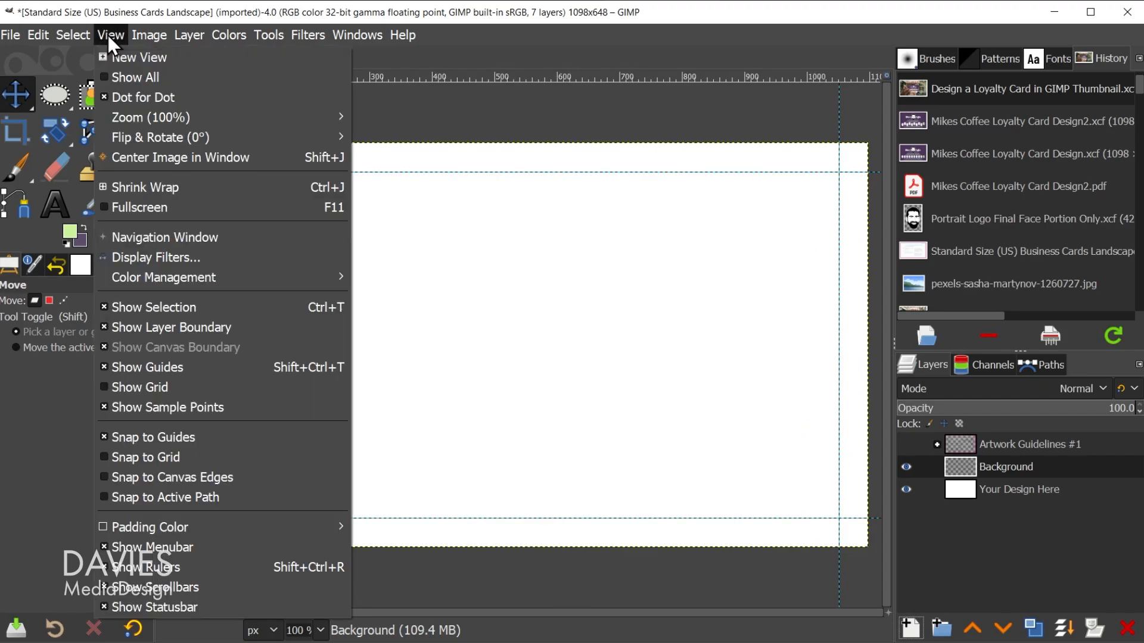
{"action": "mouse_move", "coordinate": [208, 280]}
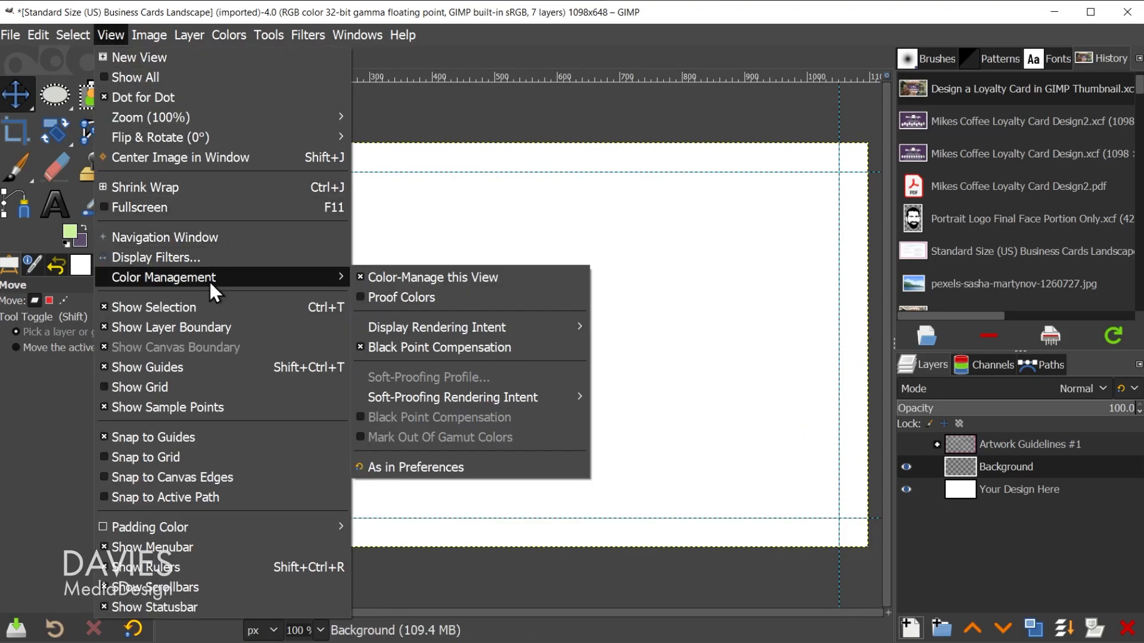
{"action": "left_click", "coordinate": [406, 299]}
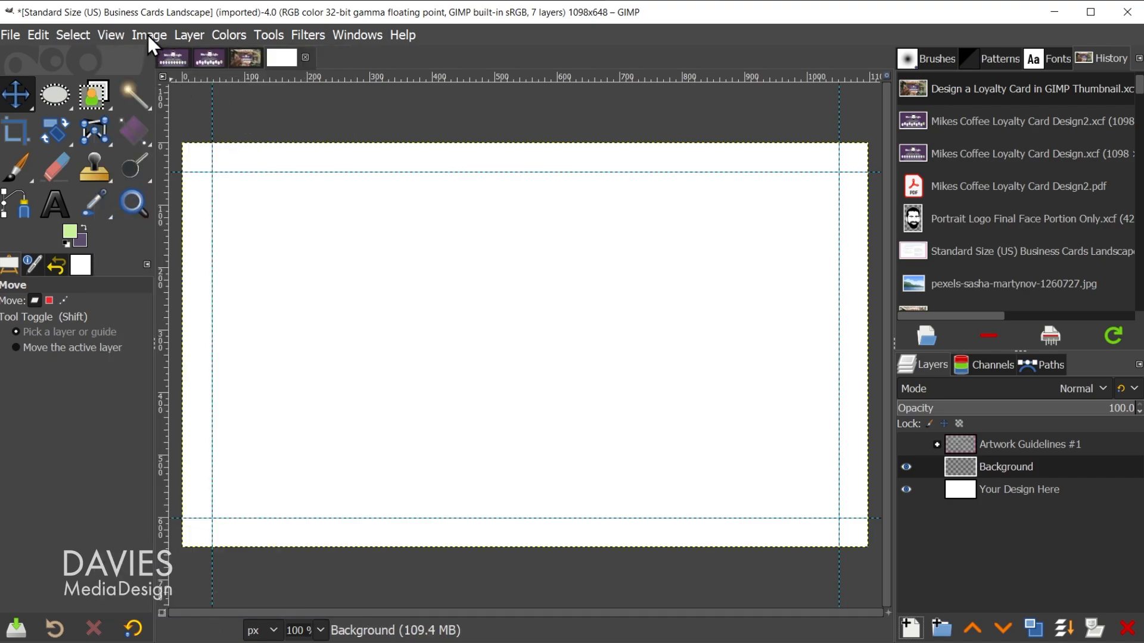
Step: Set the view's soft-proofing profile to GRACoL2006_Coated1v2.icc, loaded from the Downloads folder on the DATA (D:) drive
{"action": "left_click", "coordinate": [107, 35]}
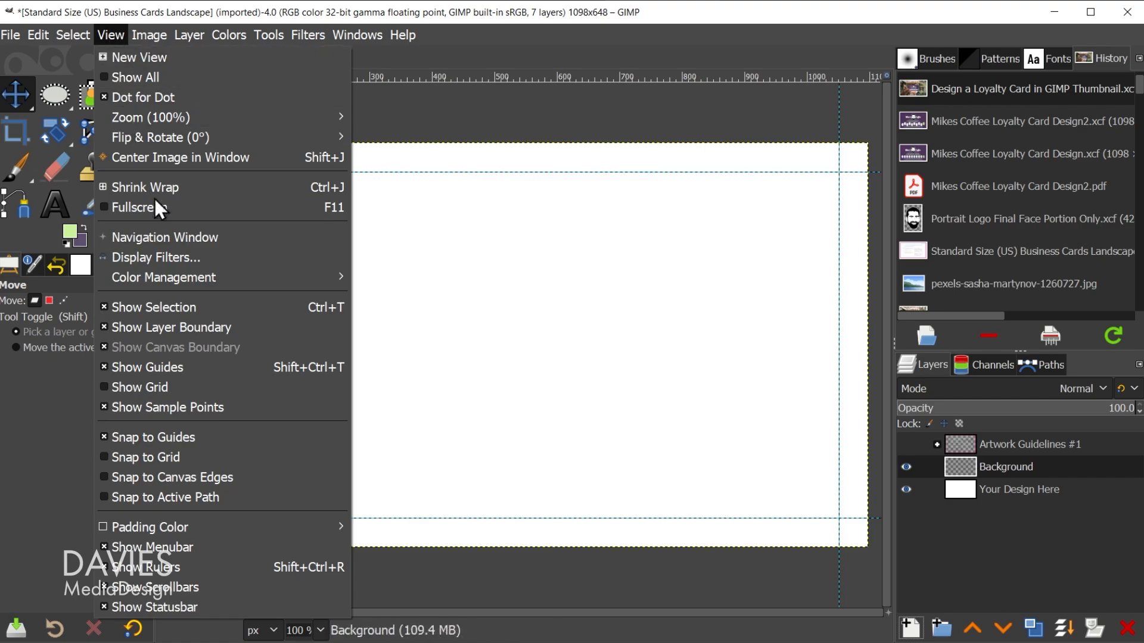
{"action": "mouse_move", "coordinate": [208, 283]}
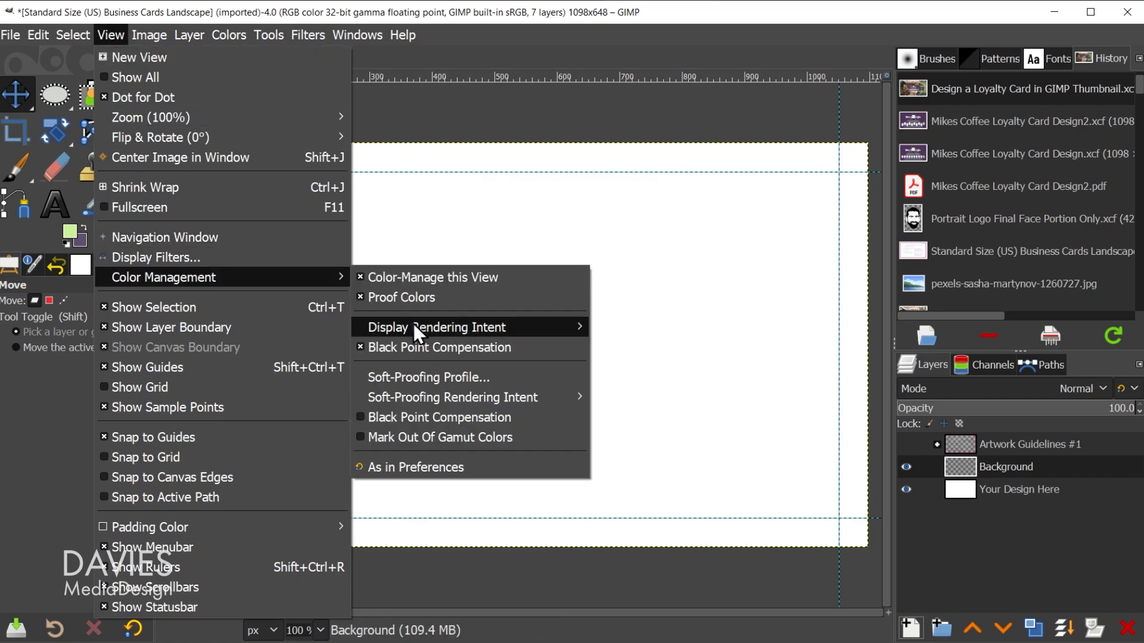
{"action": "left_click", "coordinate": [456, 380]}
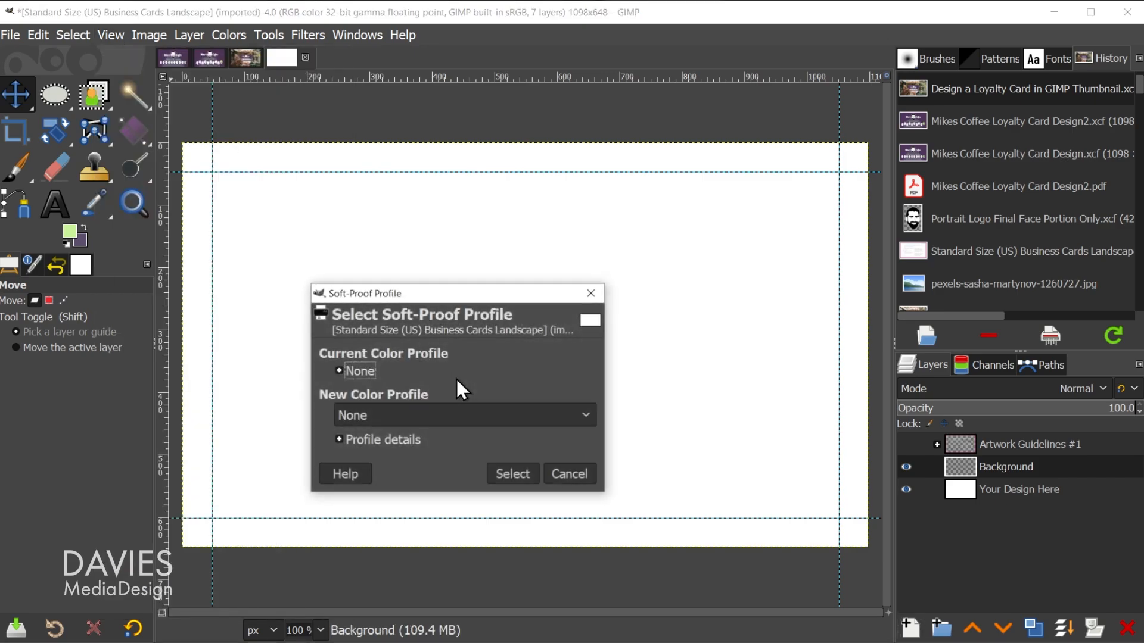
{"action": "left_click", "coordinate": [486, 417]}
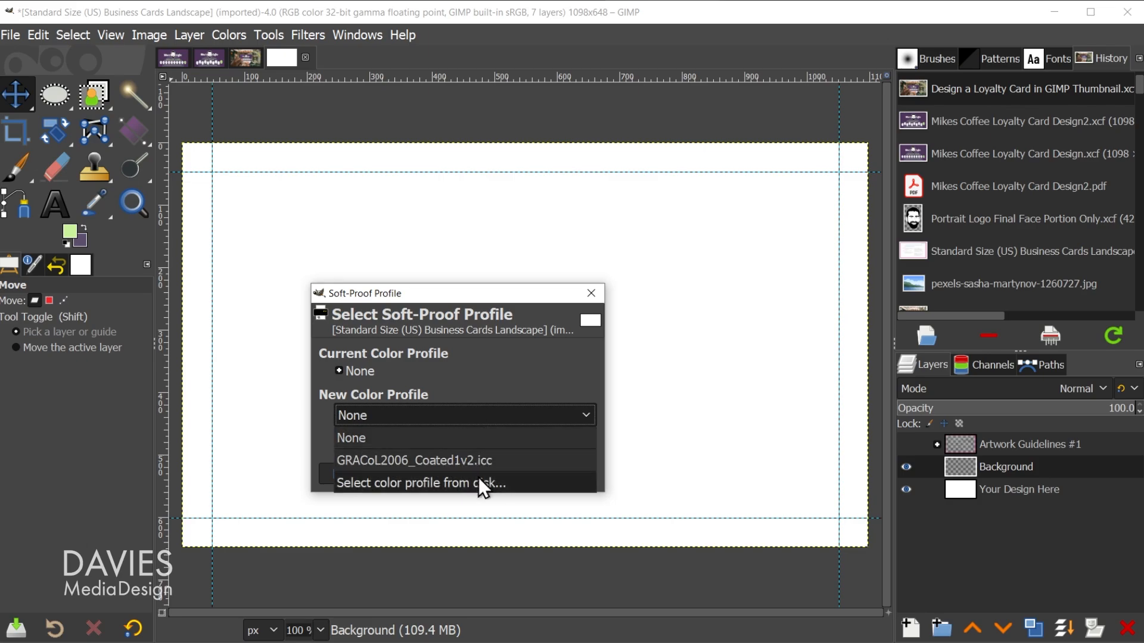
{"action": "left_click", "coordinate": [456, 483]}
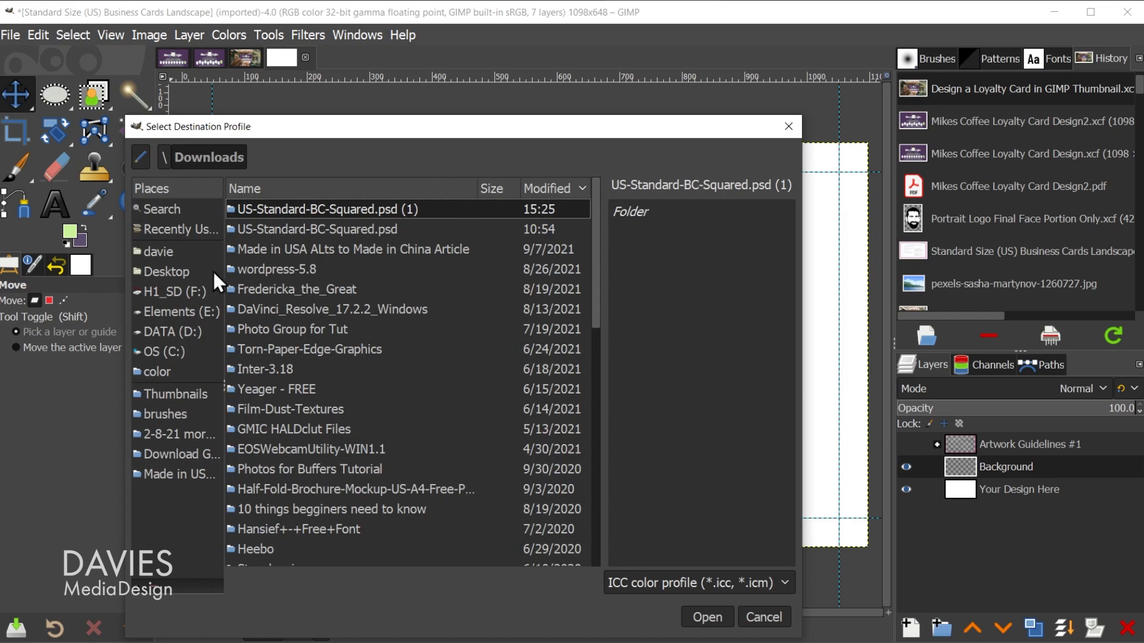
{"action": "left_click", "coordinate": [178, 228]}
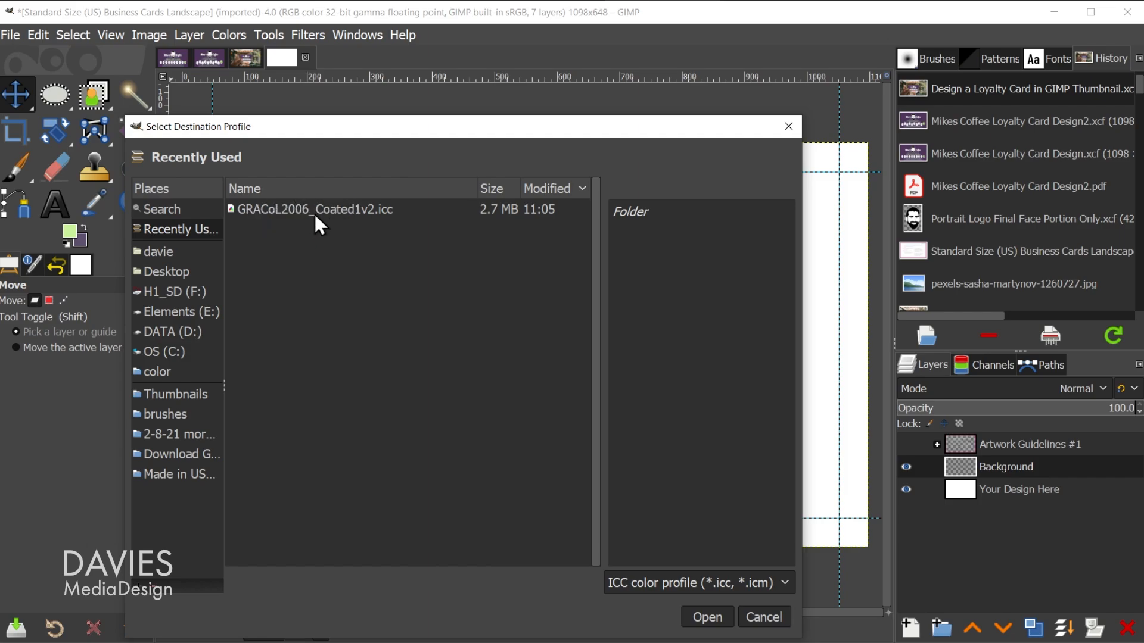
{"action": "left_click", "coordinate": [180, 336]}
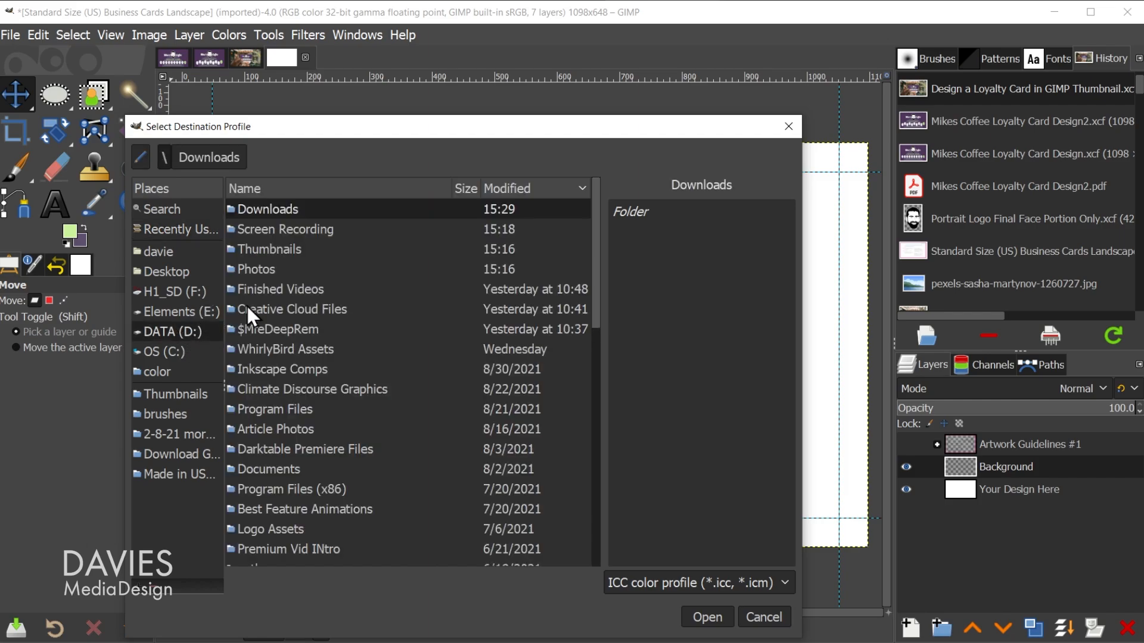
{"action": "double_click", "coordinate": [269, 208]}
{"action": "left_click_drag", "start_coordinate": [316, 127], "coordinate": [394, 83]}
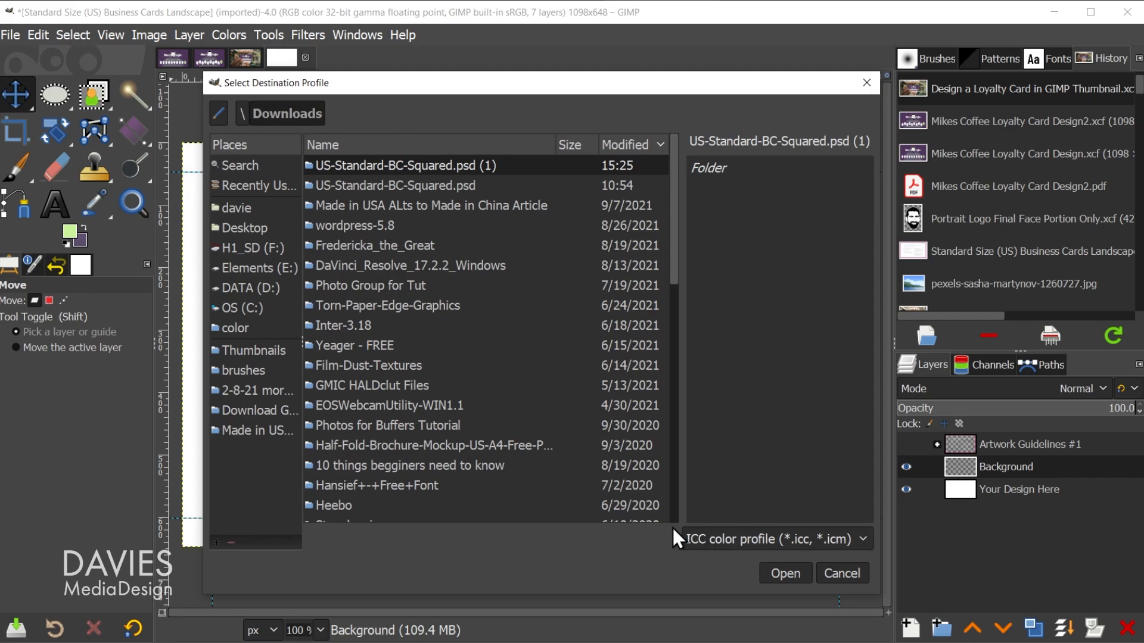
{"action": "left_click_drag", "start_coordinate": [671, 203], "coordinate": [678, 493]}
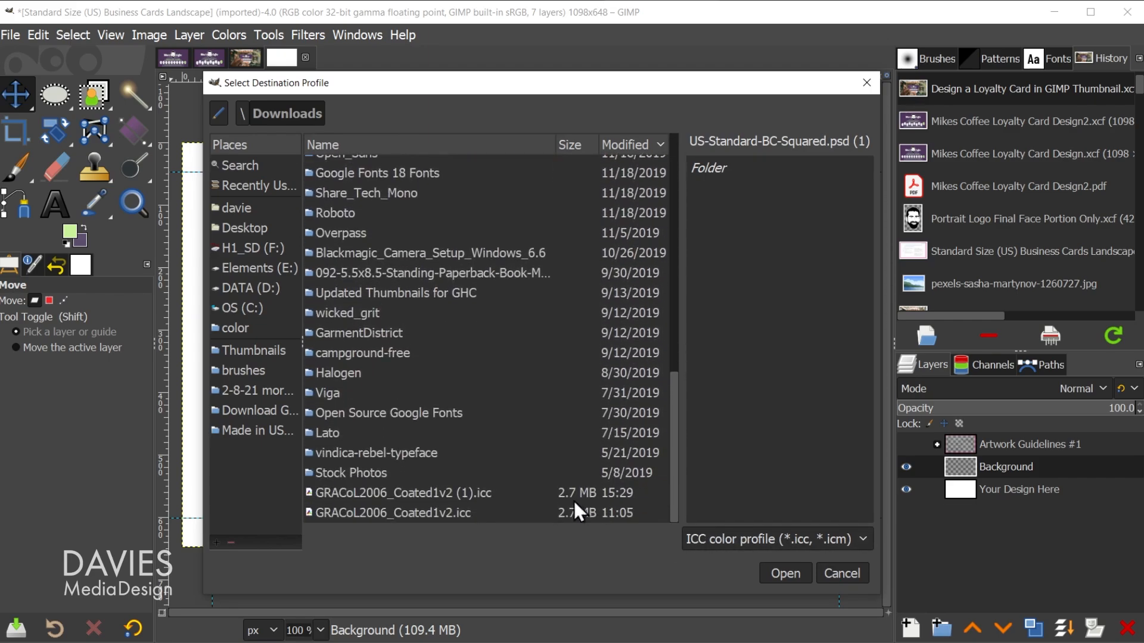
{"action": "left_click", "coordinate": [424, 513]}
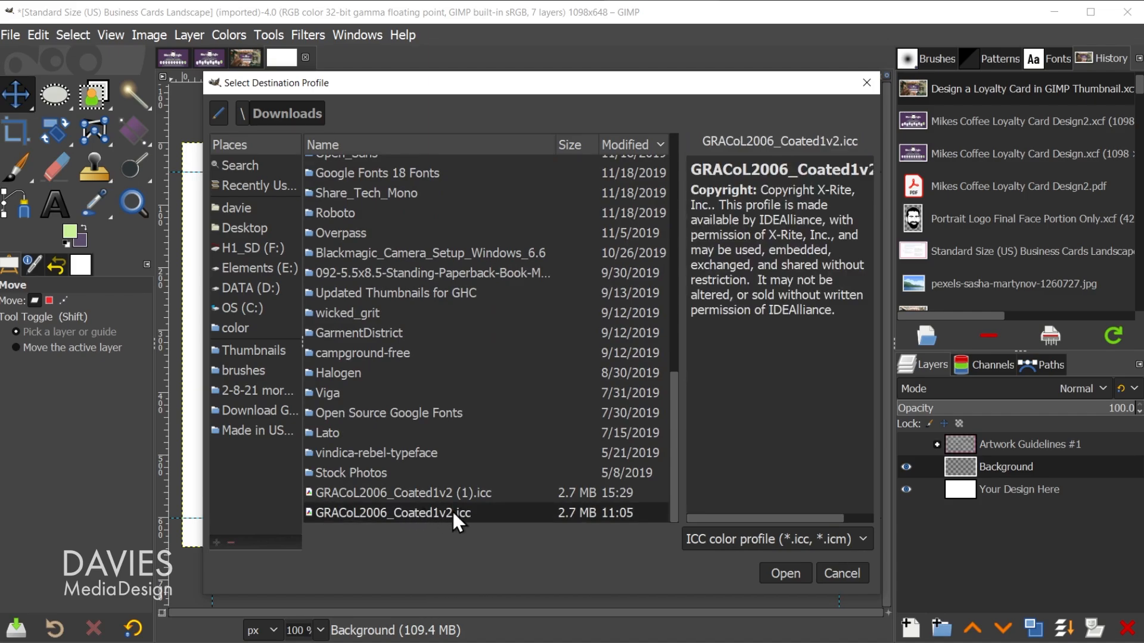
{"action": "left_click", "coordinate": [785, 573]}
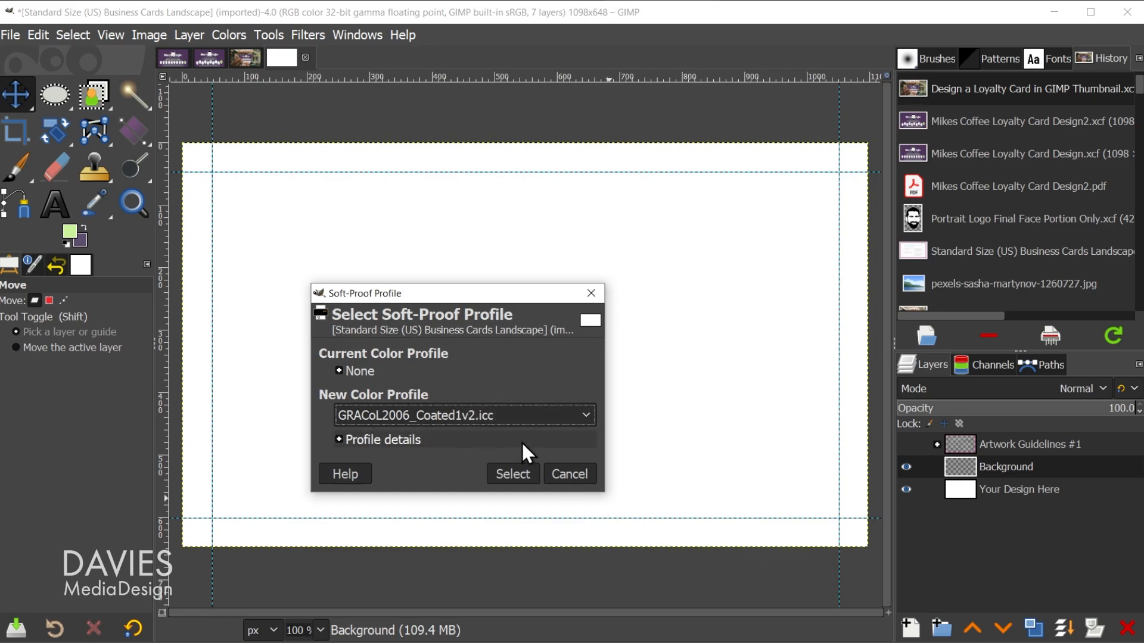
{"action": "left_click", "coordinate": [511, 473]}
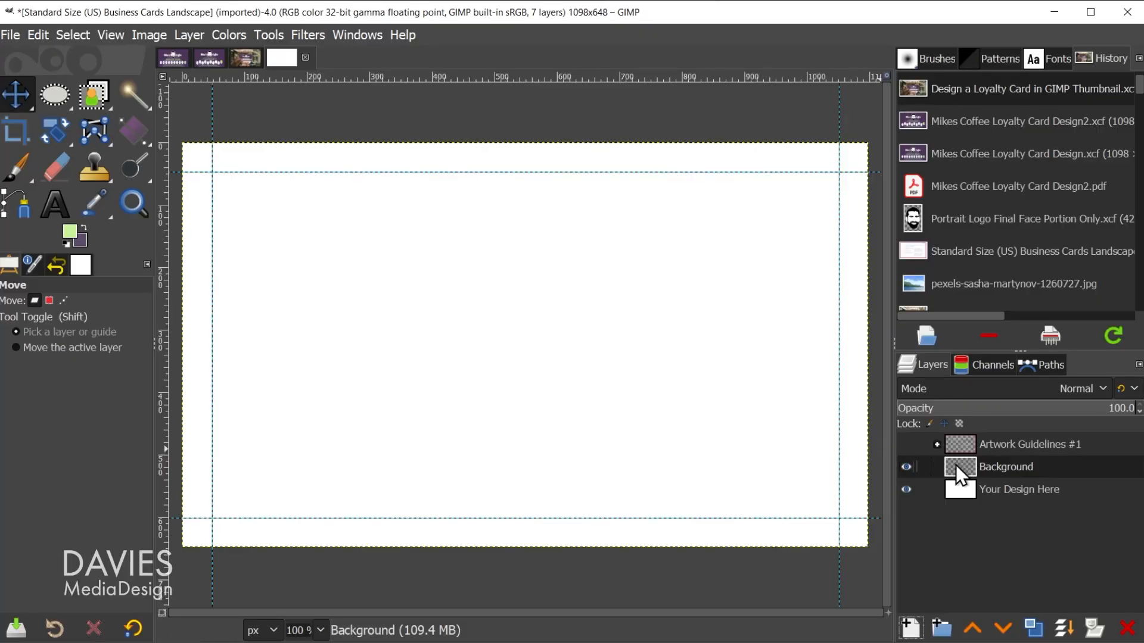
Step: Activate the Gradient tool and choose the FG to BG (Hardedge) gradient for the radial fill
{"action": "left_click", "coordinate": [124, 130]}
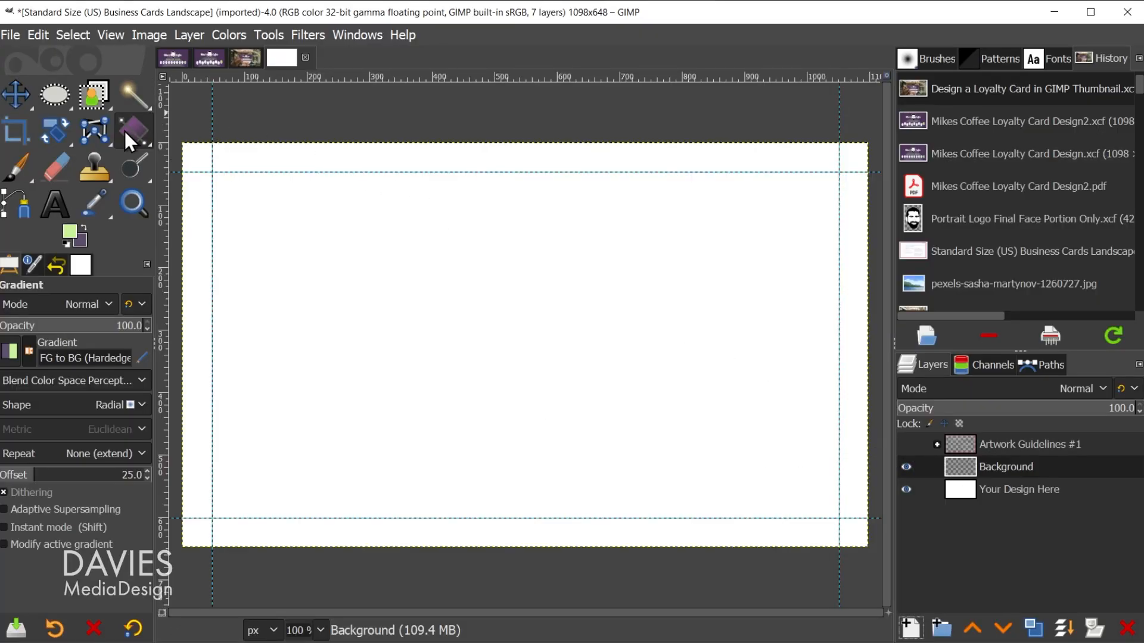
{"action": "left_click", "coordinate": [12, 349]}
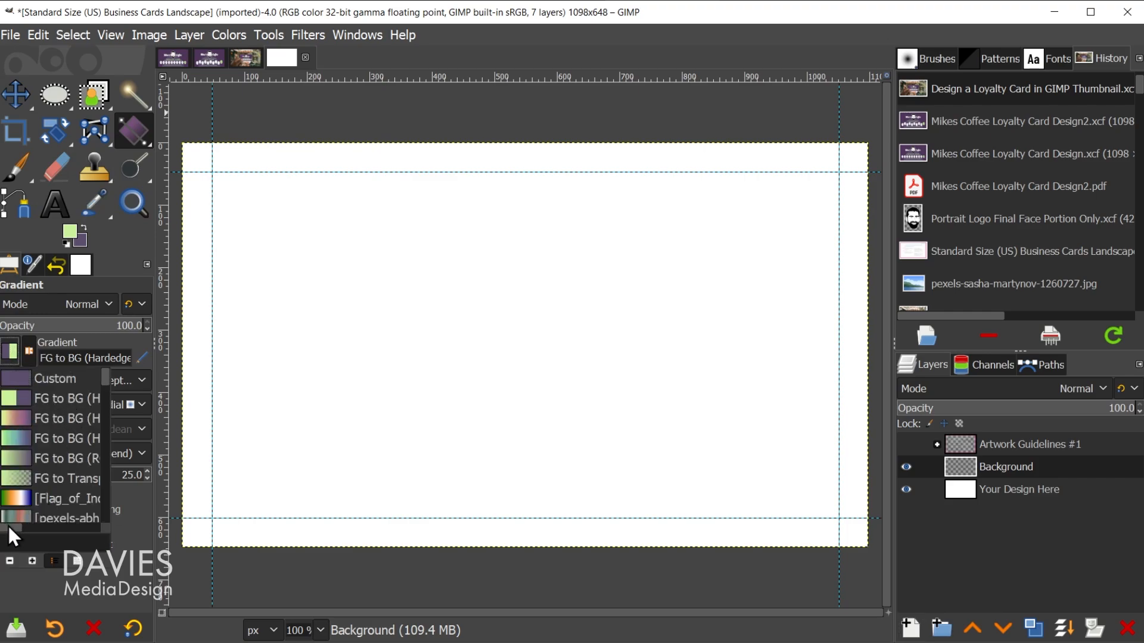
{"action": "mouse_move", "coordinate": [8, 524]}
{"action": "left_mouse_down"}
{"action": "mouse_move", "coordinate": [26, 526]}
{"action": "mouse_move", "coordinate": [1, 526]}
{"action": "left_mouse_up"}
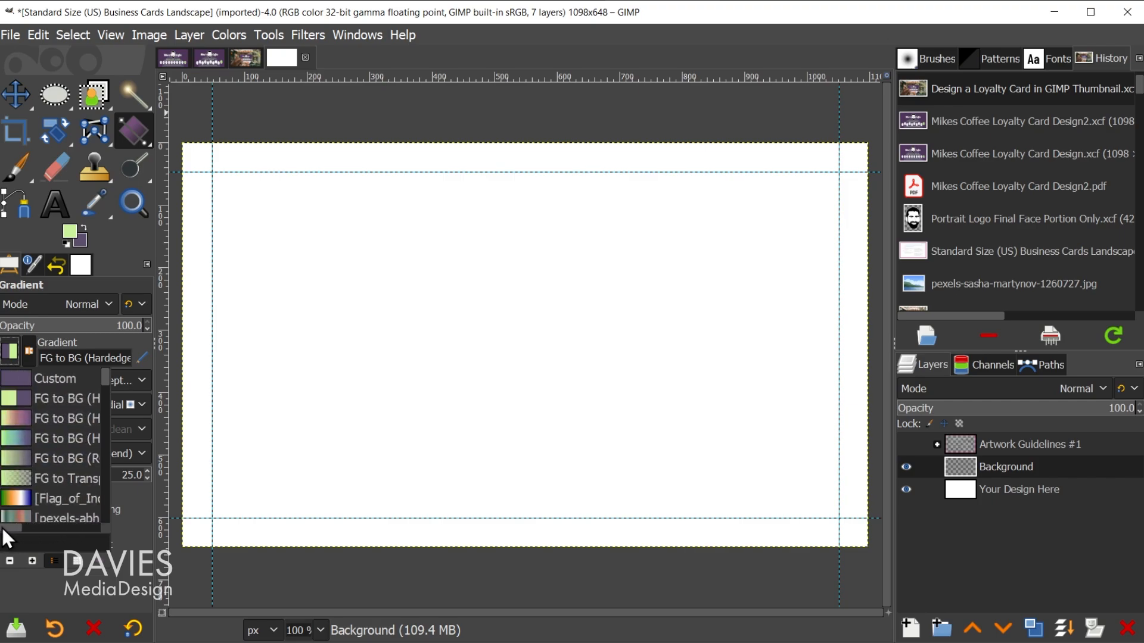
{"action": "left_click", "coordinate": [26, 395]}
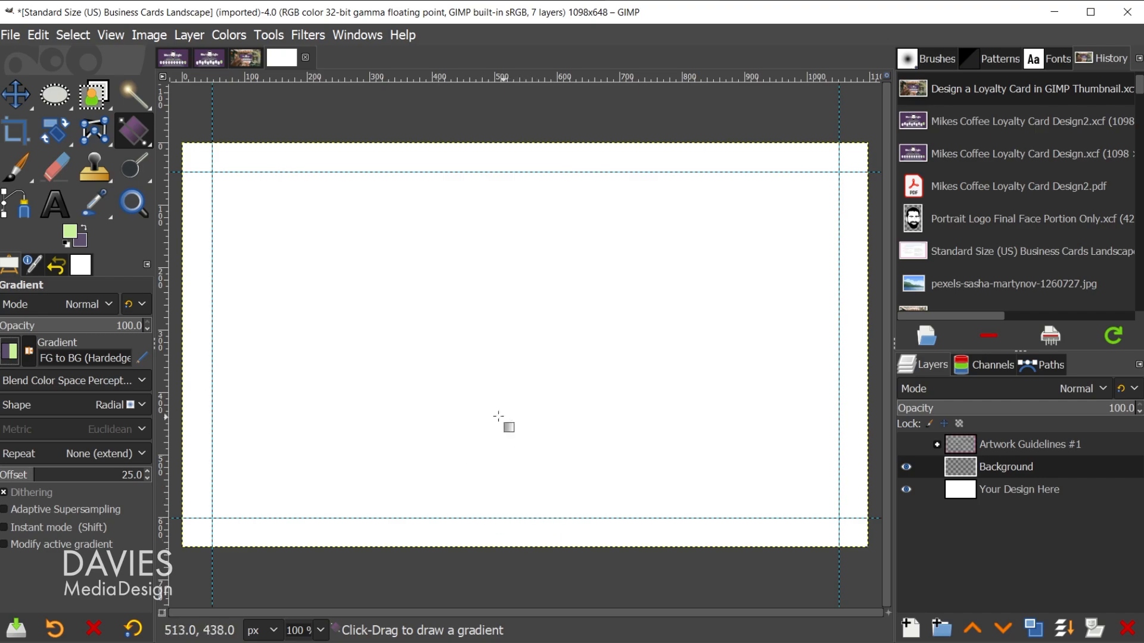
Step: Add a new vertical guide by percent at the 50% position of the card
{"action": "left_click", "coordinate": [147, 36]}
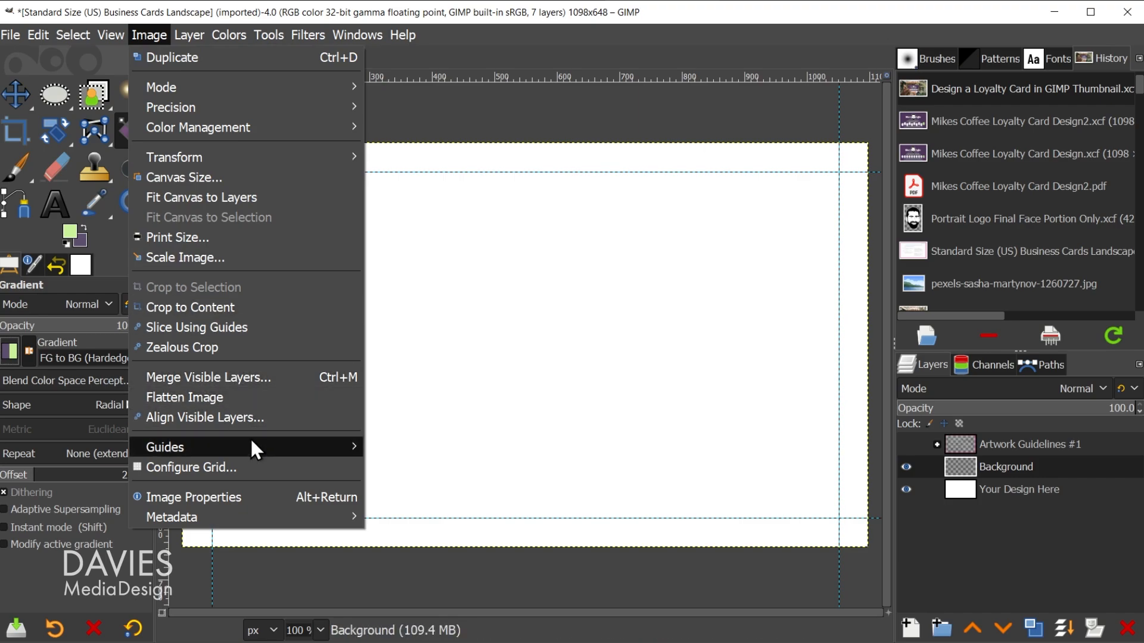
{"action": "mouse_move", "coordinate": [251, 438]}
{"action": "left_click", "coordinate": [402, 447]}
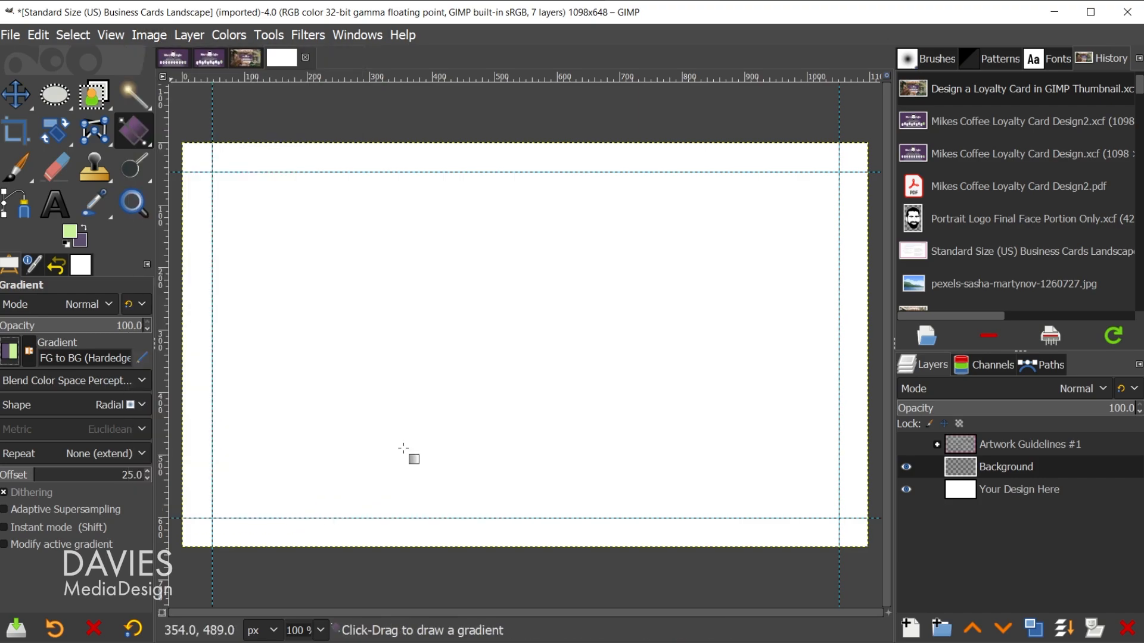
{"action": "left_click", "coordinate": [606, 306]}
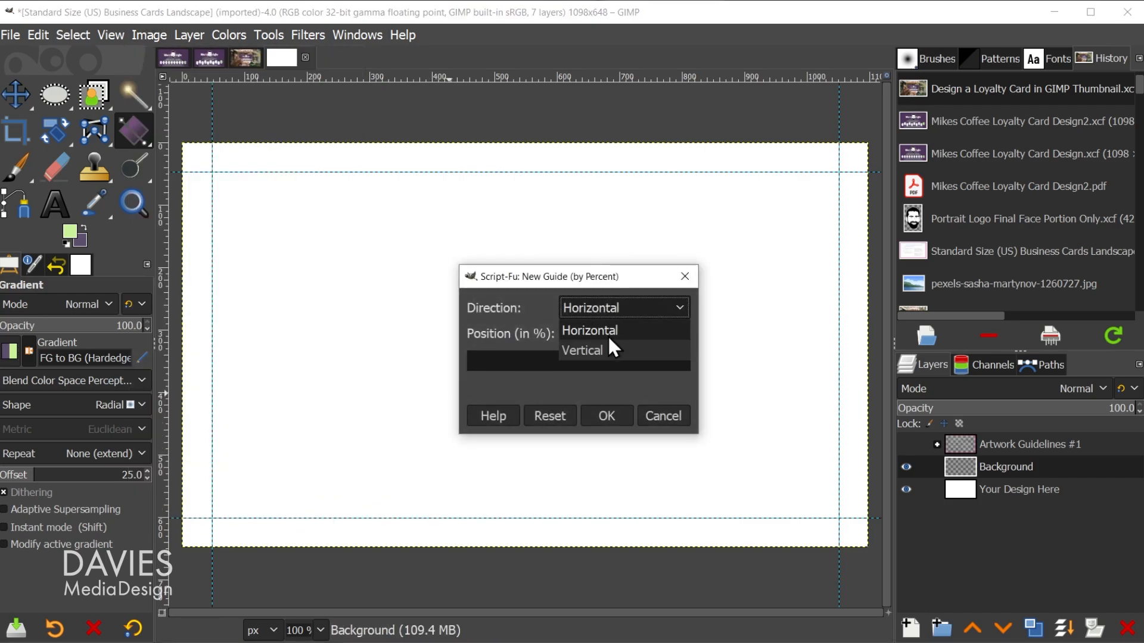
{"action": "left_click", "coordinate": [606, 349]}
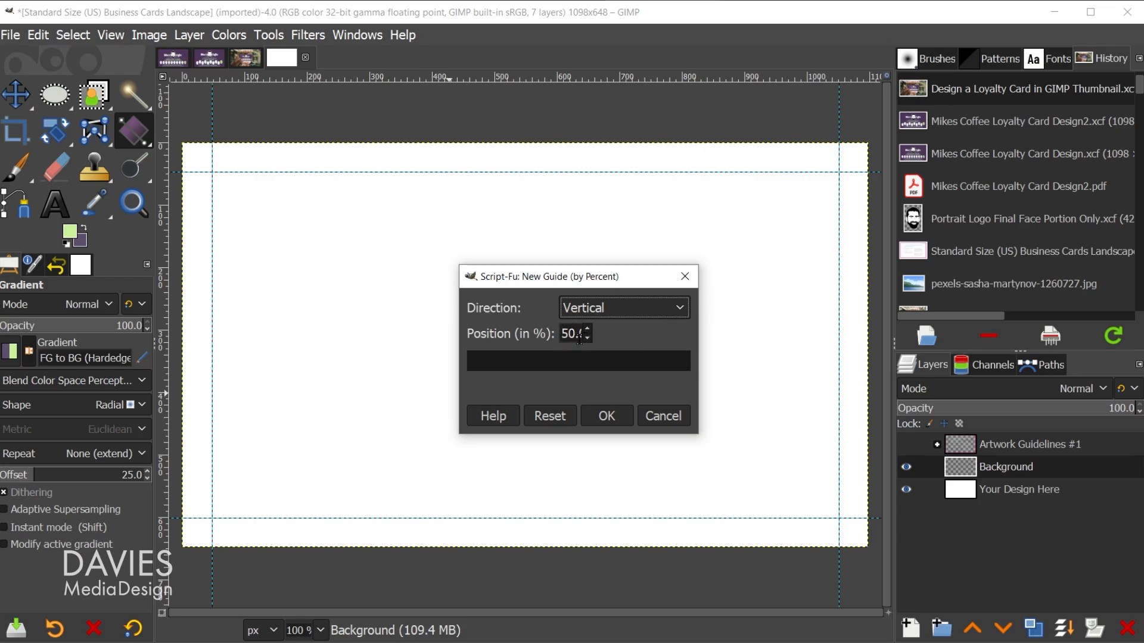
{"action": "left_click", "coordinate": [607, 416]}
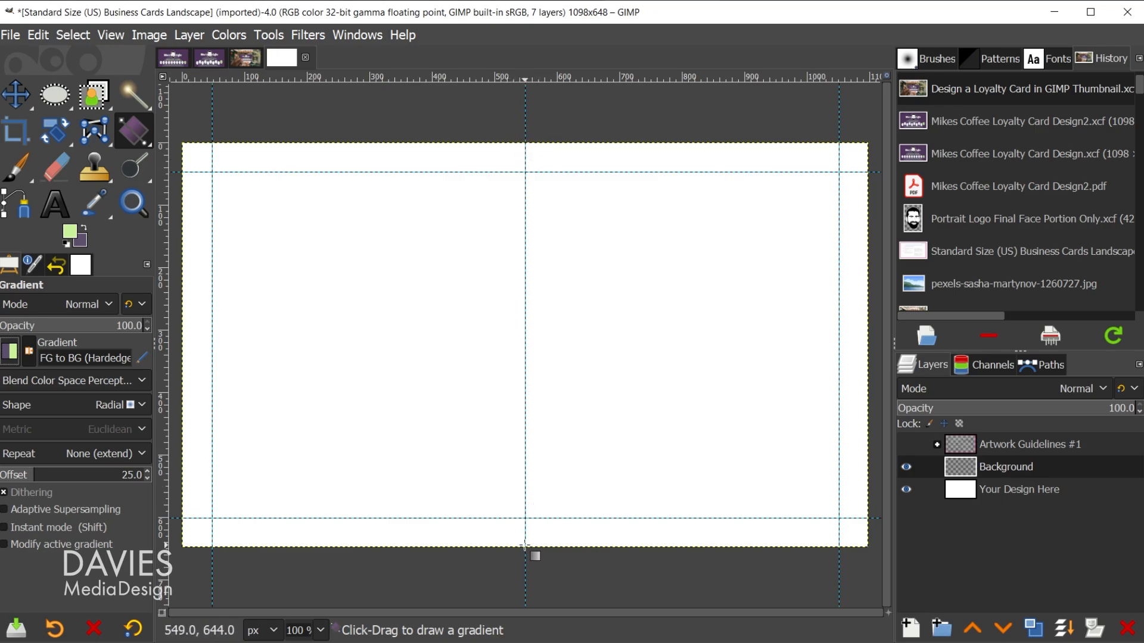
Step: Draw a radial gradient along the center guide from the card's bottom edge to its top edge, and set the foreground color to 4f345a
{"action": "left_click_drag", "start_coordinate": [525, 545], "coordinate": [523, 144]}
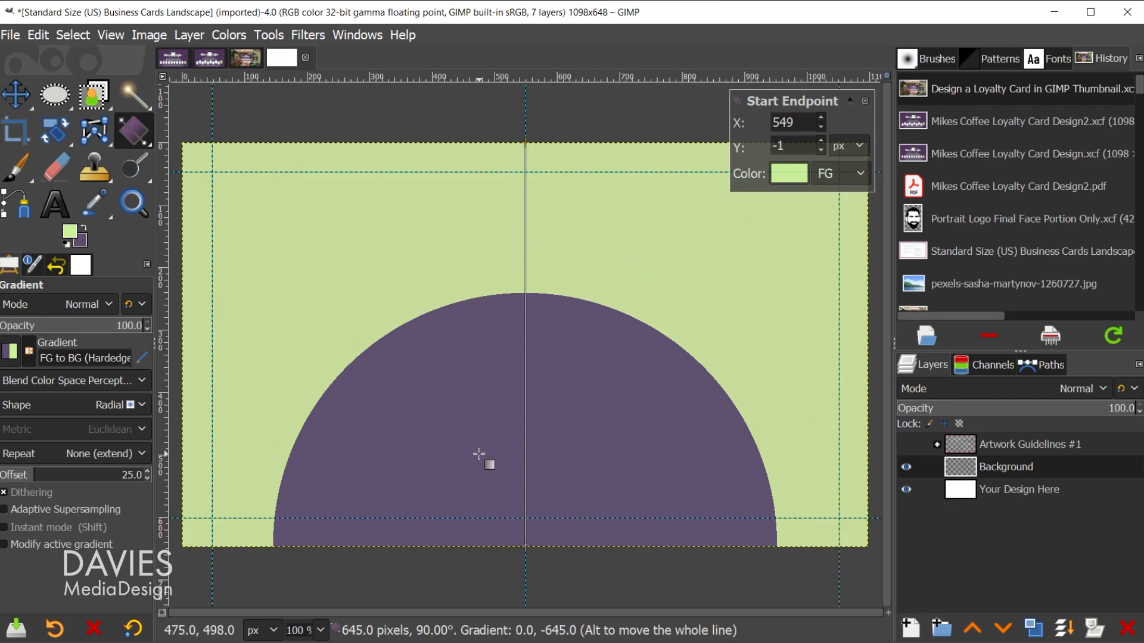
{"action": "left_click", "coordinate": [69, 231]}
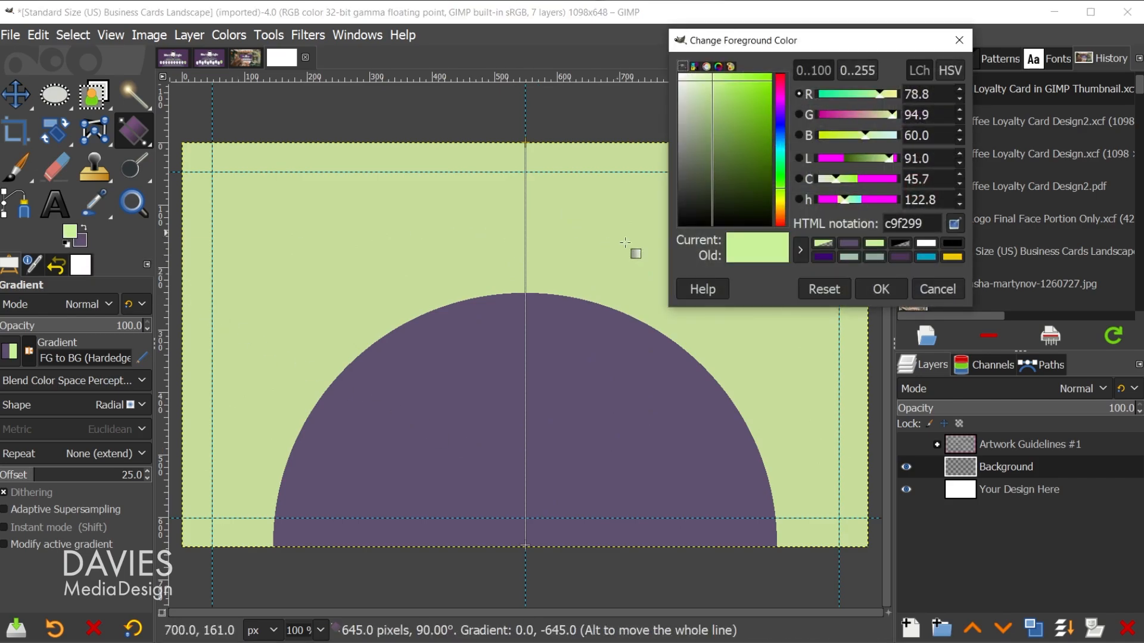
{"action": "left_click", "coordinate": [896, 257]}
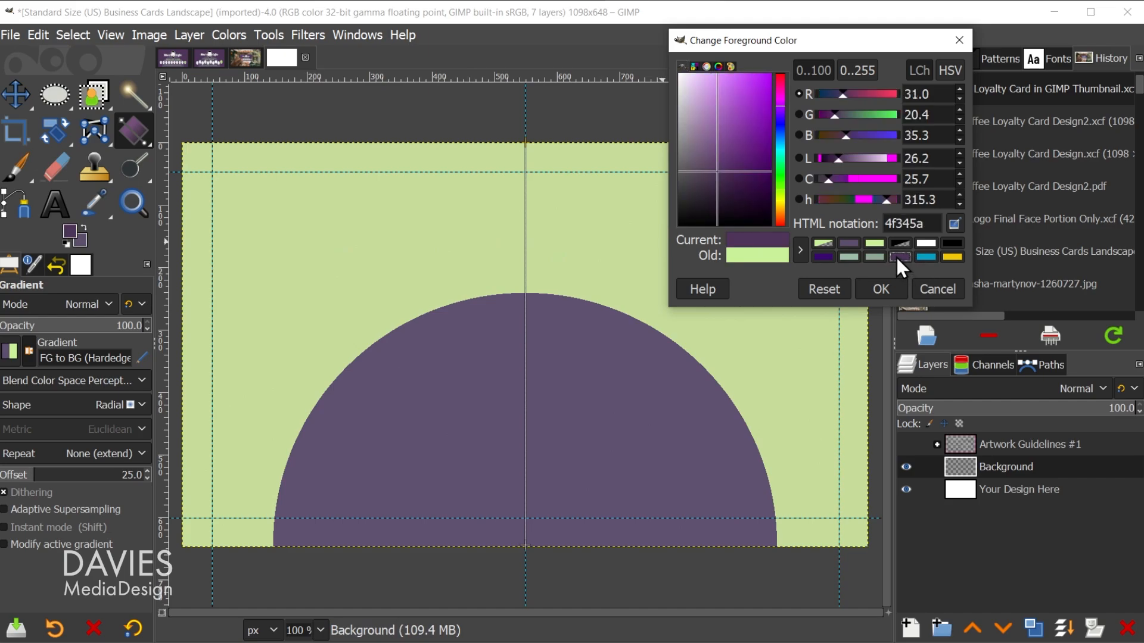
{"action": "left_click_drag", "start_coordinate": [927, 225], "coordinate": [885, 223]}
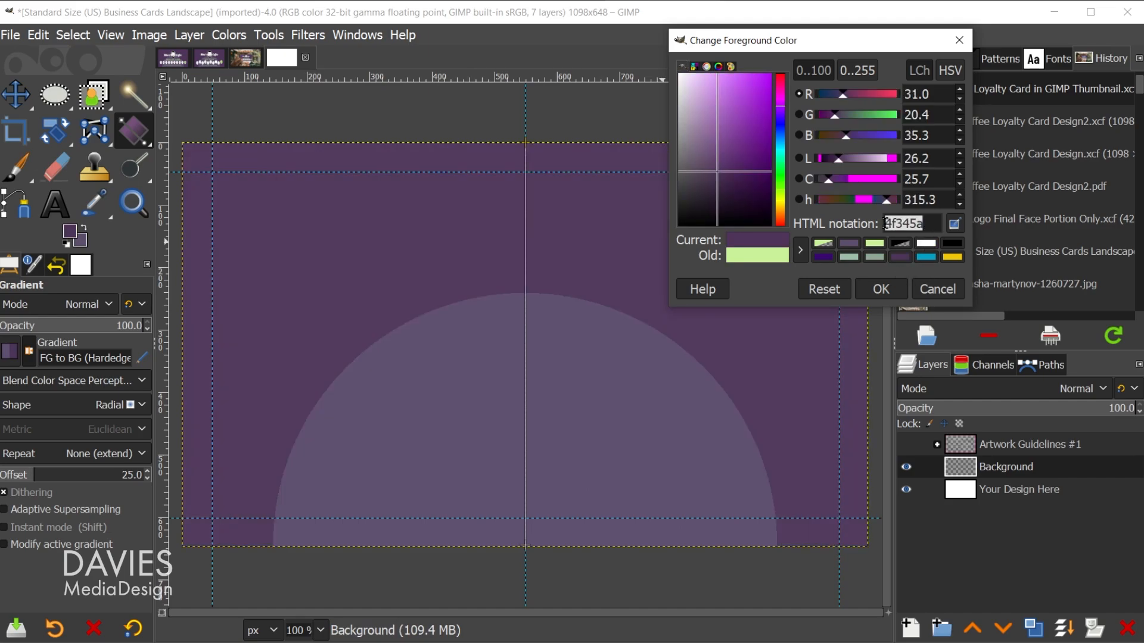
{"action": "left_click", "coordinate": [891, 285]}
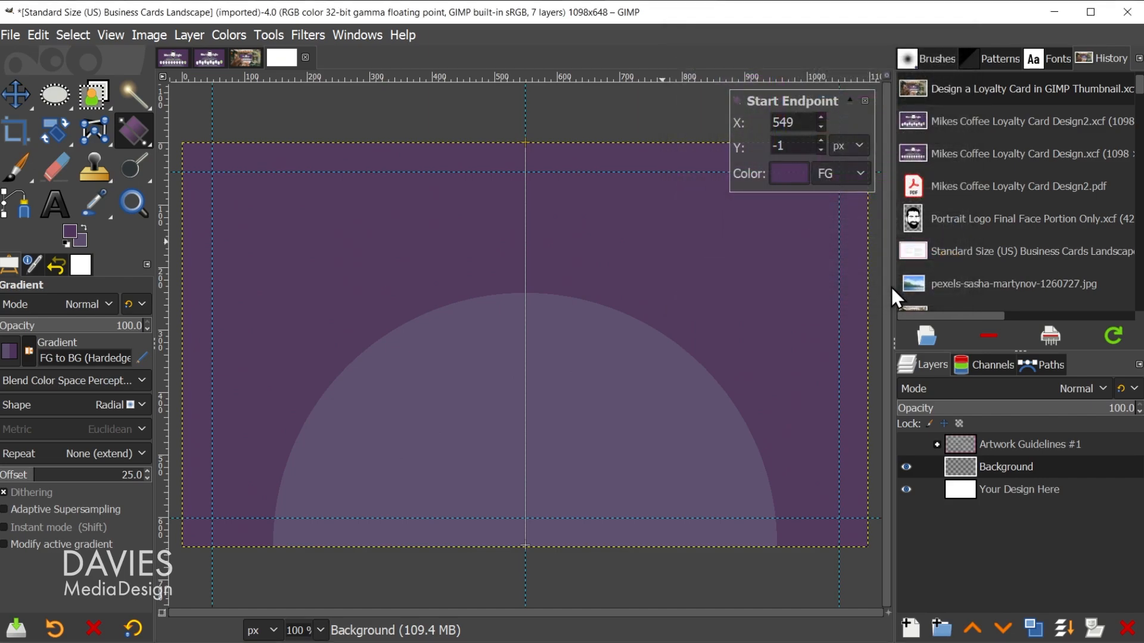
Step: Check the CMYK values of background color 5d4e6d, keep that color, and apply the gradient to the Background layer
{"action": "left_click", "coordinate": [83, 242]}
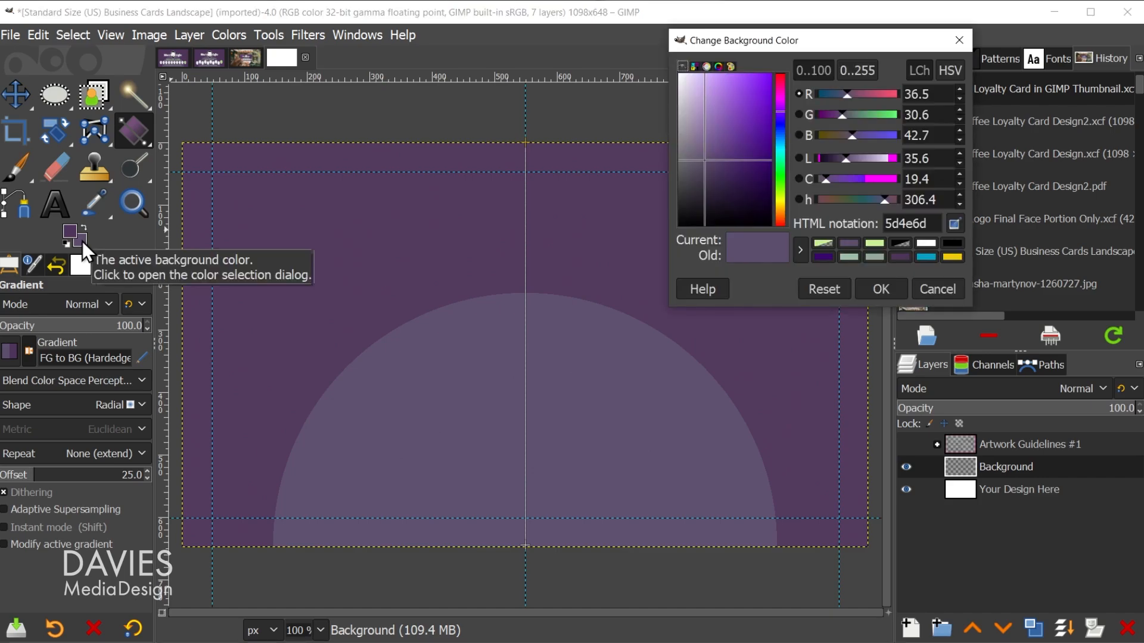
{"action": "left_click_drag", "start_coordinate": [931, 224], "coordinate": [884, 220]}
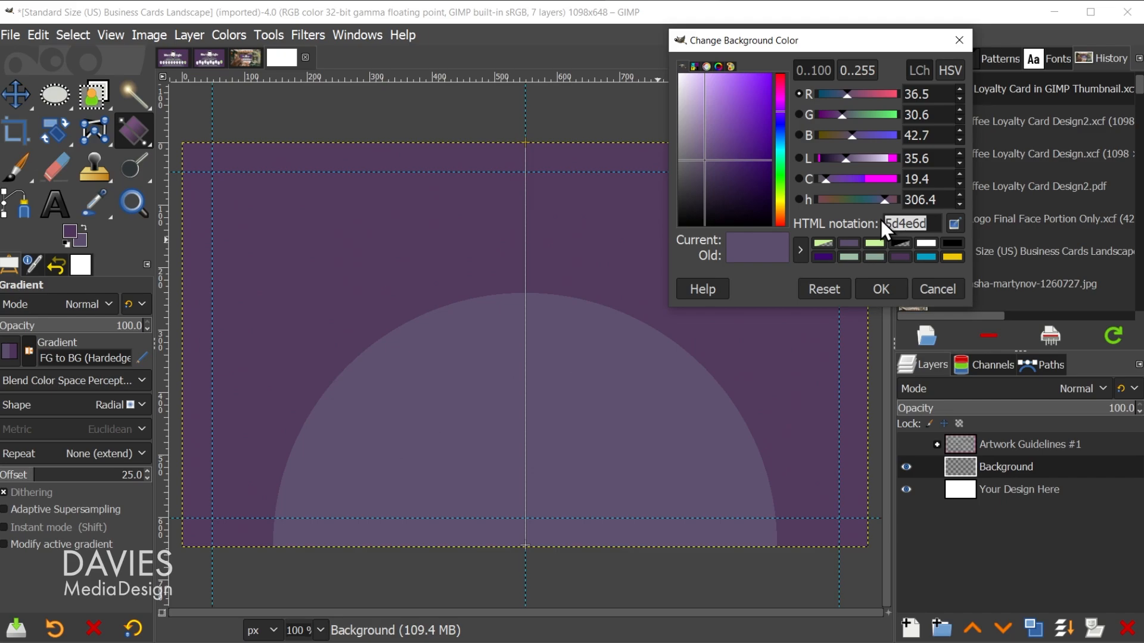
{"action": "left_click", "coordinate": [693, 66]}
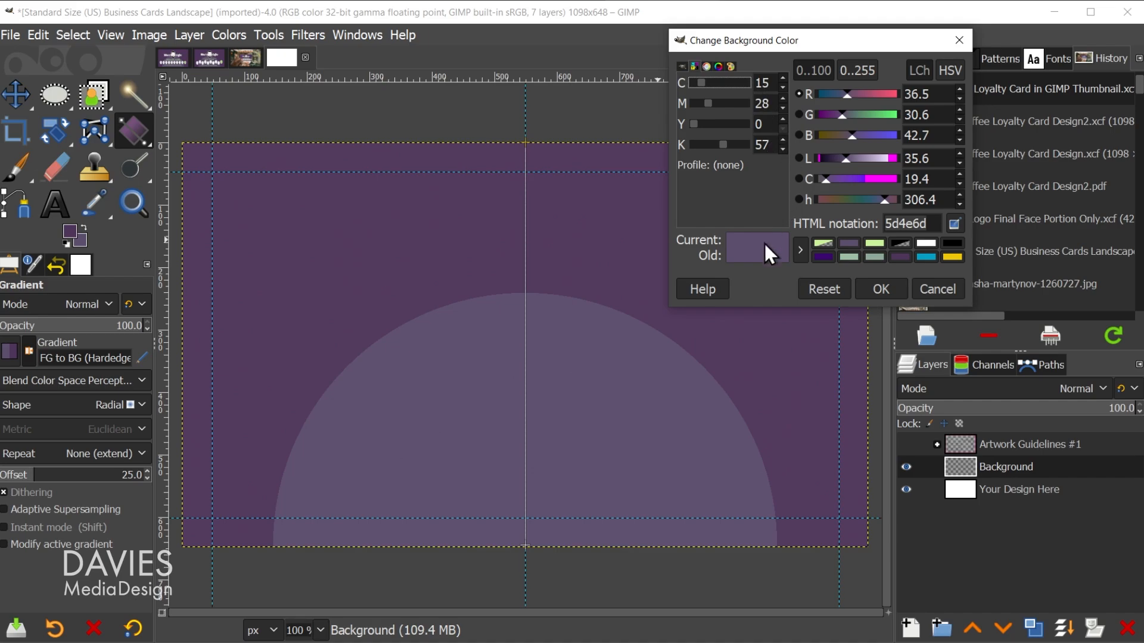
{"action": "left_click", "coordinate": [895, 287]}
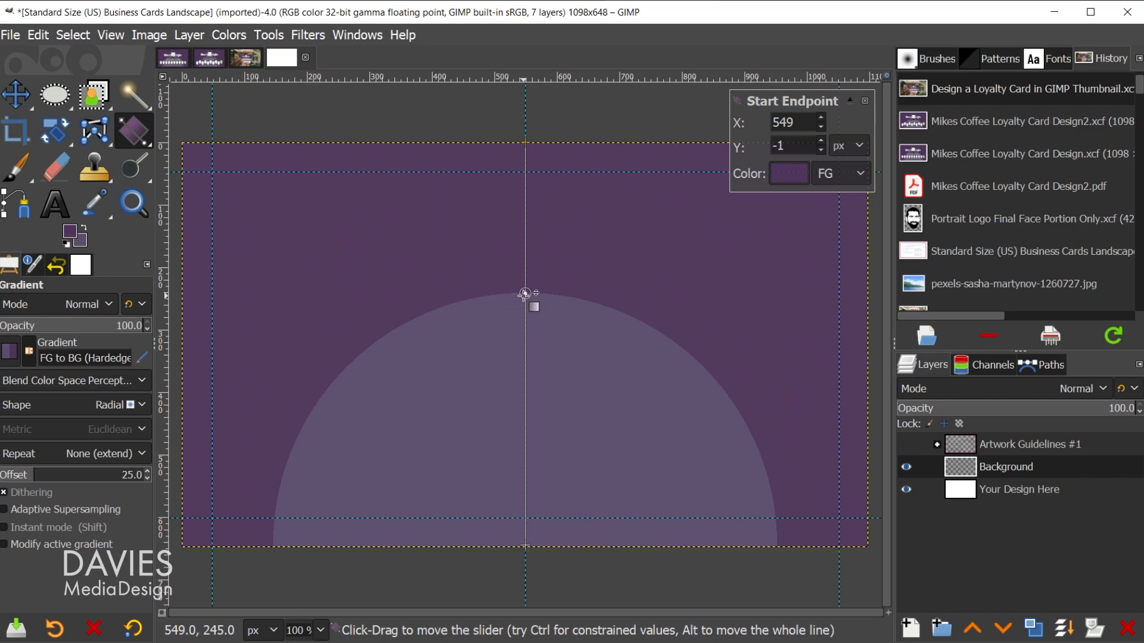
{"action": "key", "text": "Return"}
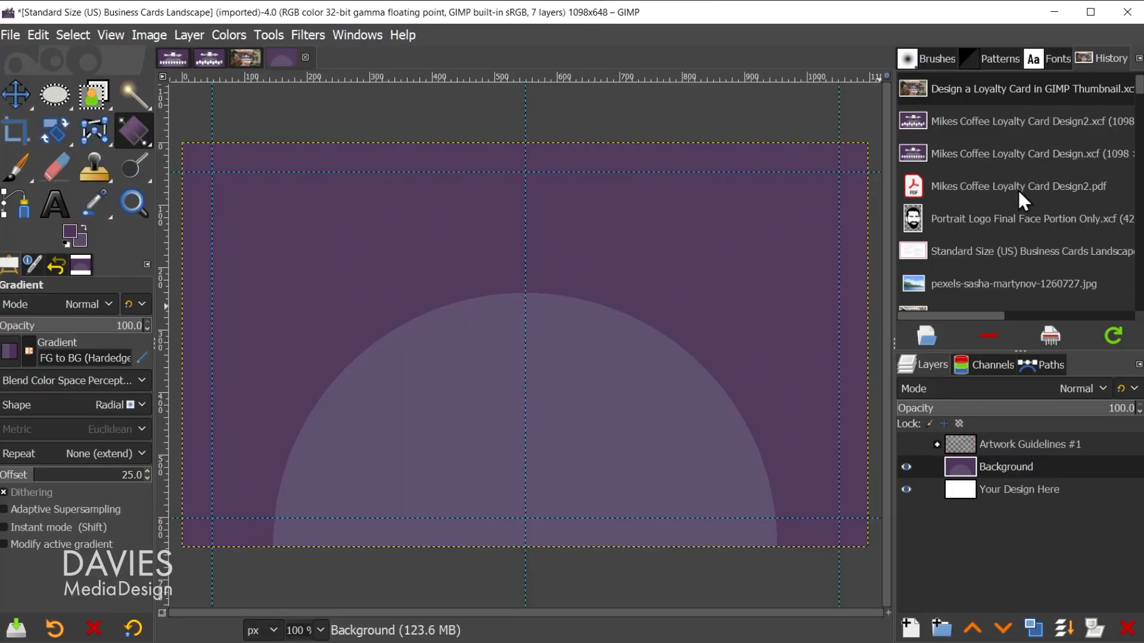
Step: Open Portrait Logo Final Face Portion Only.xcf from the recently used documents
{"action": "double_click", "coordinate": [914, 217]}
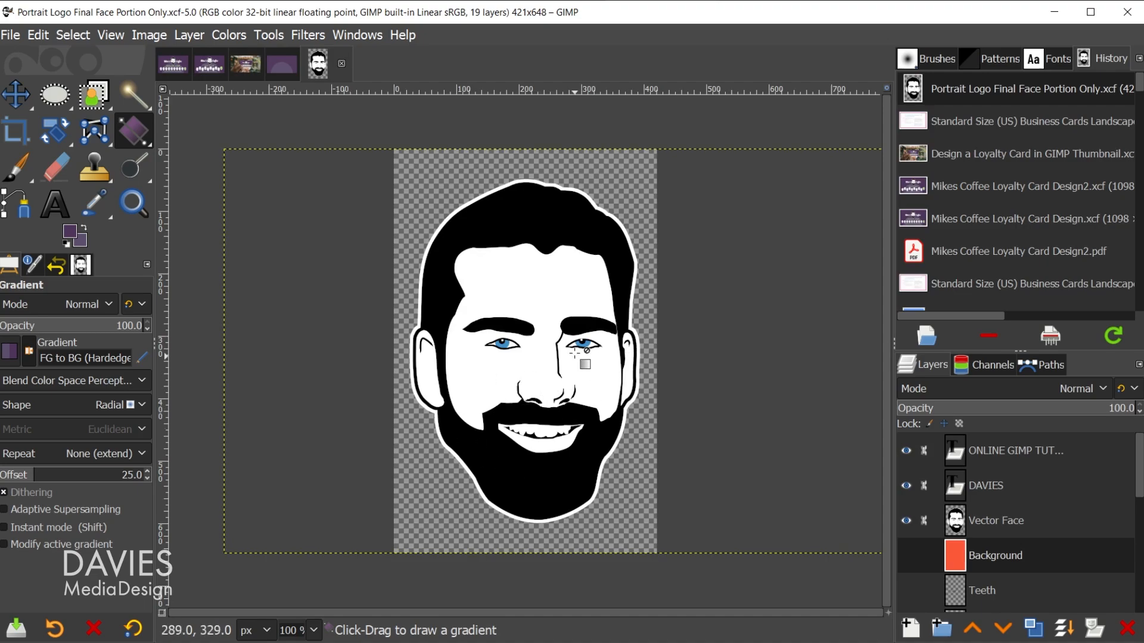
{"action": "left_click", "coordinate": [10, 35]}
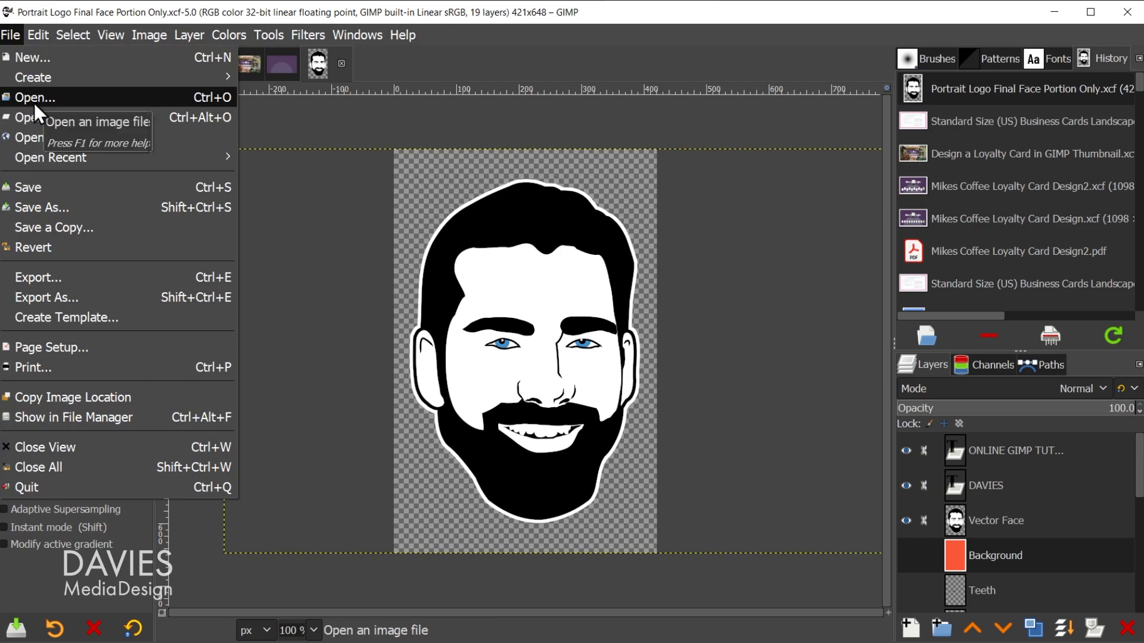
{"action": "mouse_move", "coordinate": [49, 165]}
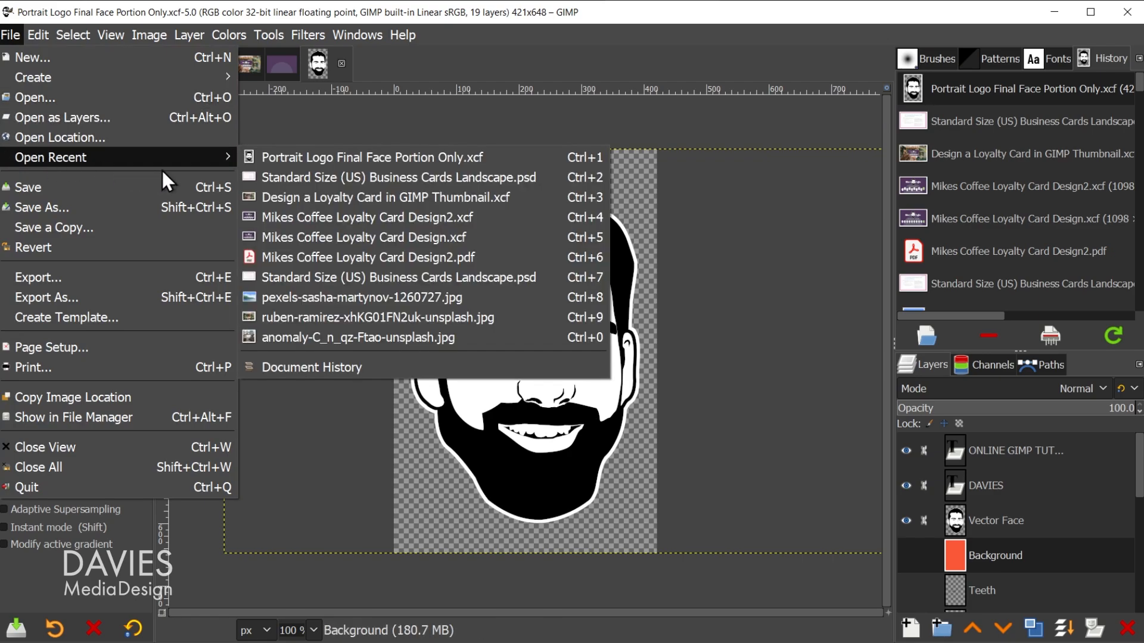
{"action": "left_click", "coordinate": [683, 14]}
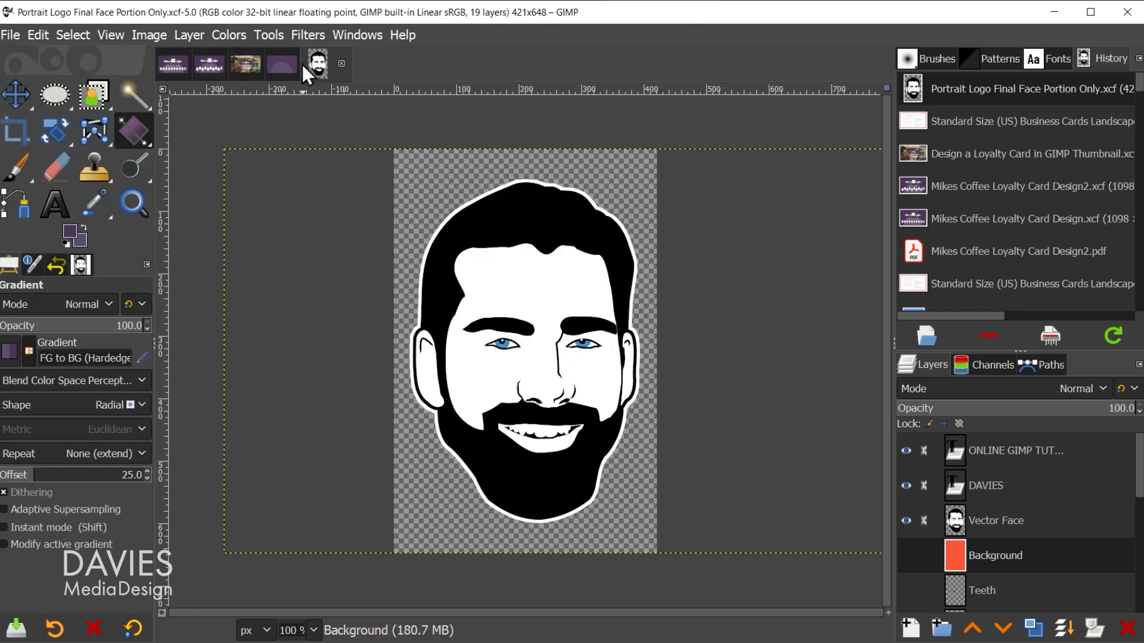
Step: Copy the portrait logo from its own image into the loyalty card design as a new layer
{"action": "left_click", "coordinate": [286, 72]}
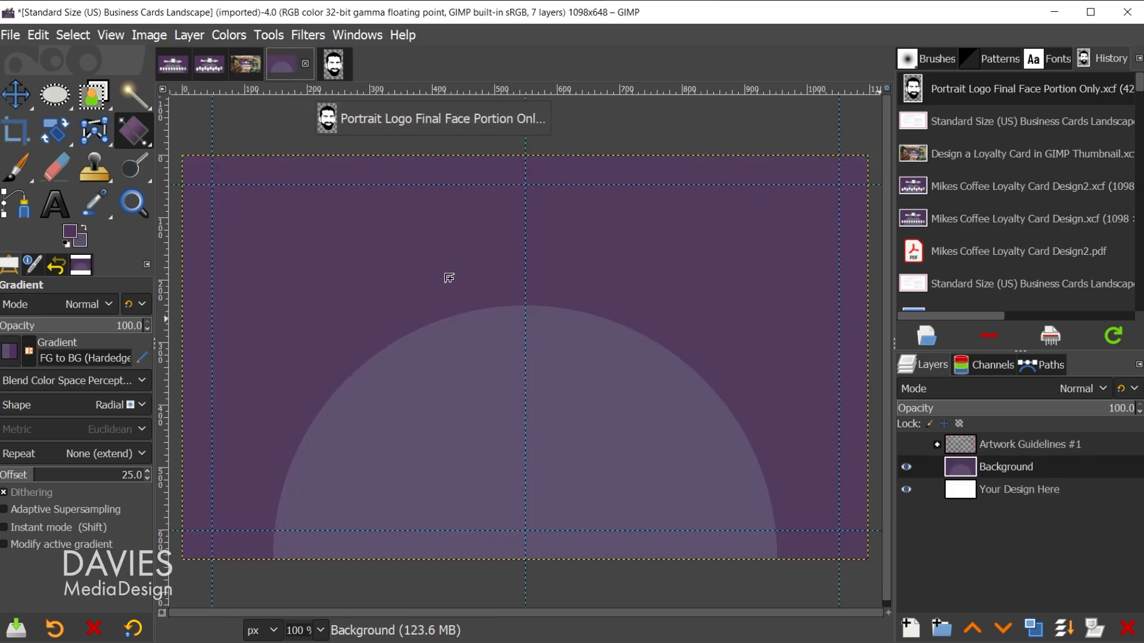
{"action": "left_click_drag", "start_coordinate": [448, 278], "coordinate": [405, 248]}
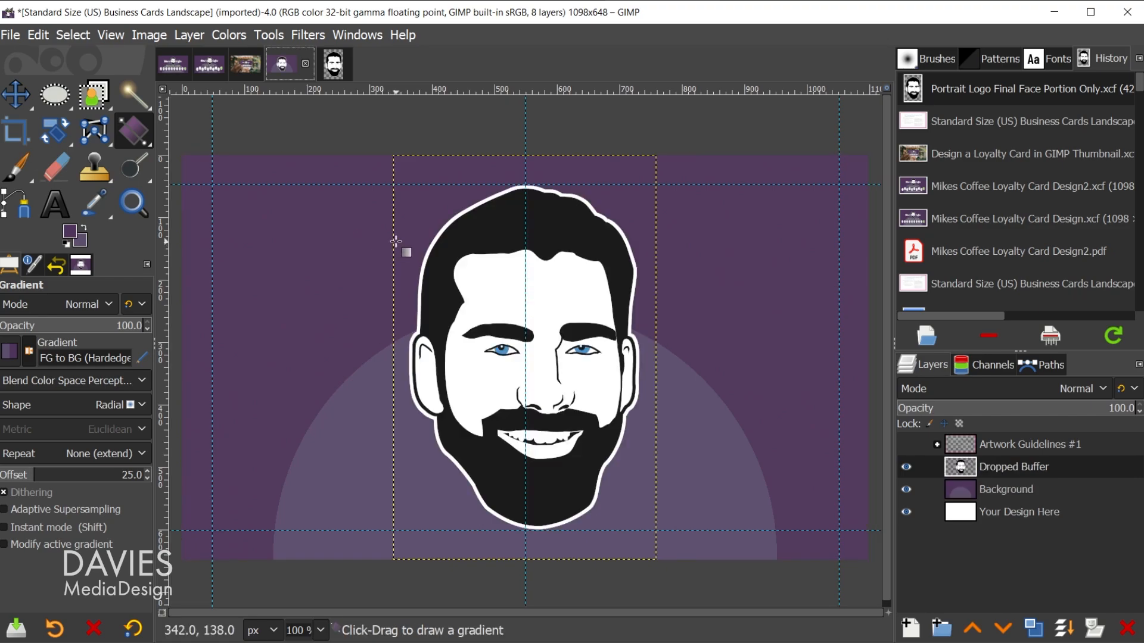
Step: Scale the portrait layer to 209 × 322 px with its aspect ratio kept, and move it onto the center guide just below the upper guide
{"action": "key", "text": "shift+s"}
{"action": "left_click", "coordinate": [493, 334]}
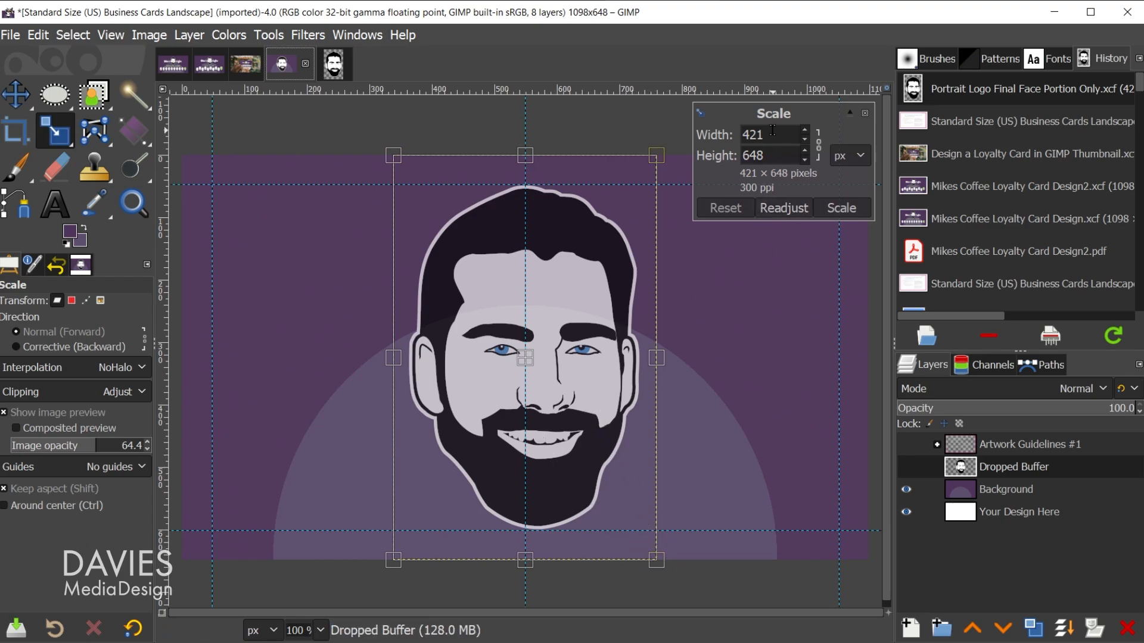
{"action": "double_click", "coordinate": [743, 127]}
{"action": "type", "text": "209"}
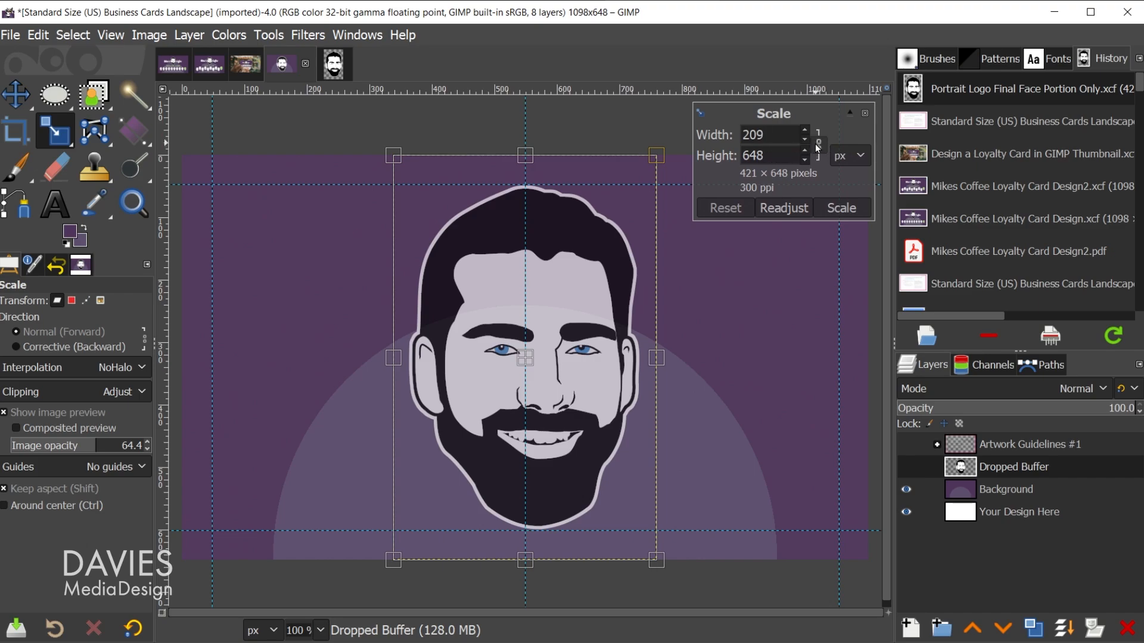
{"action": "left_click", "coordinate": [768, 160]}
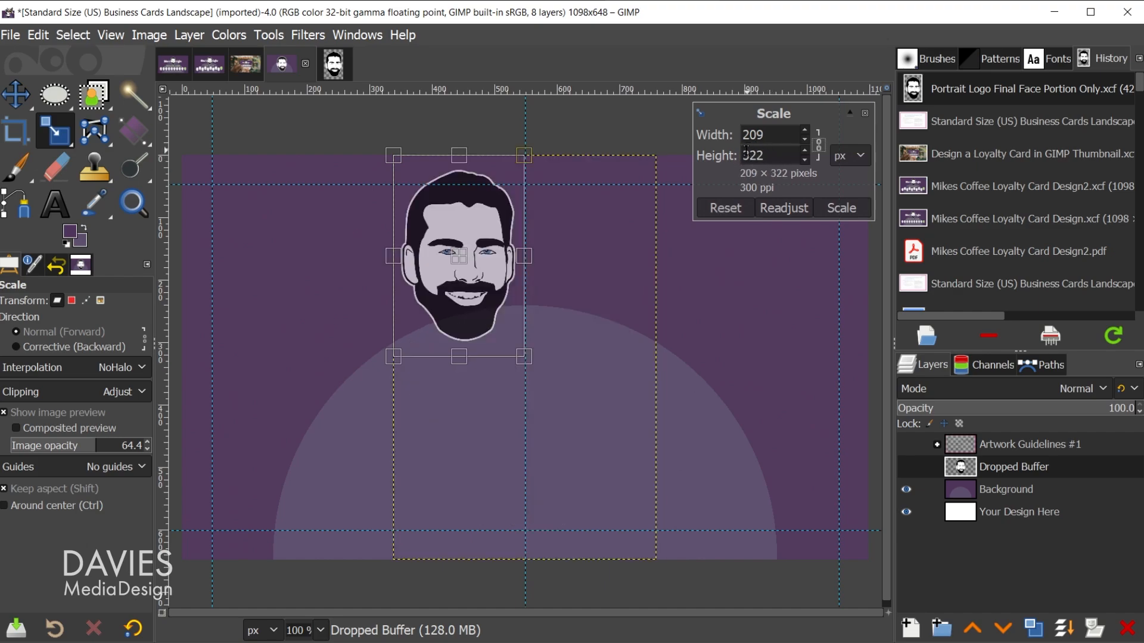
{"action": "left_click", "coordinate": [852, 206]}
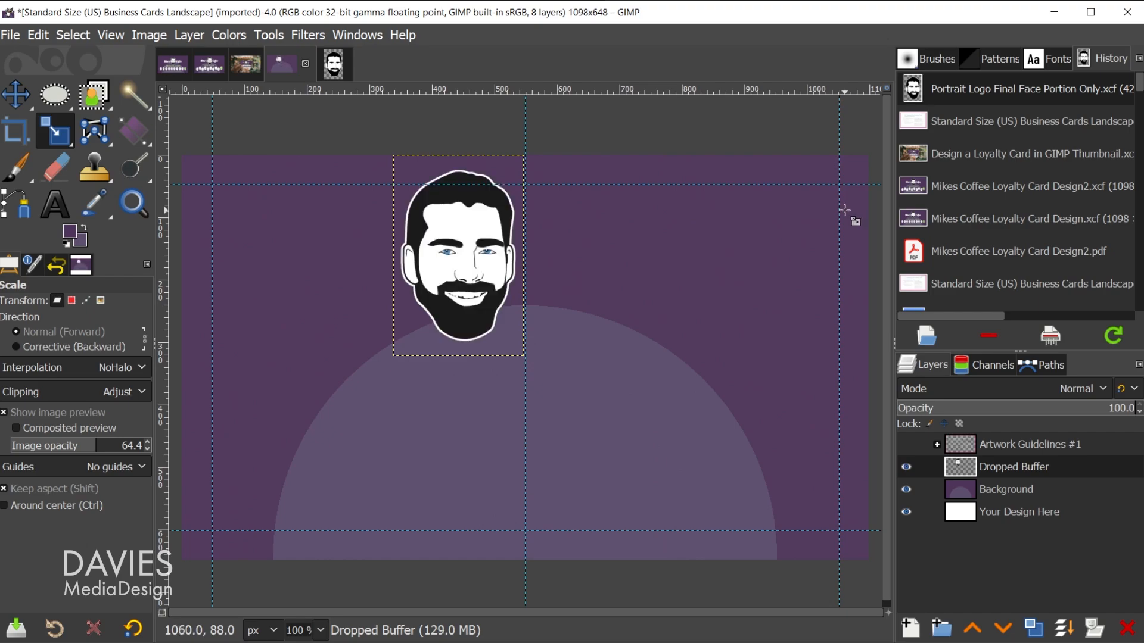
{"action": "key", "text": "m"}
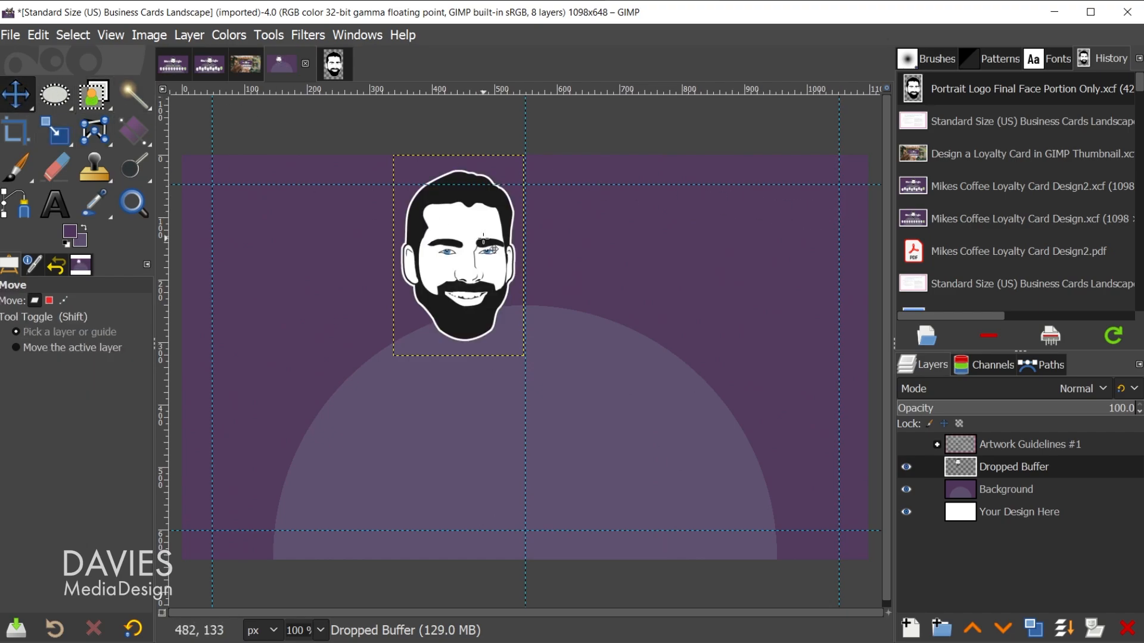
{"action": "left_click_drag", "start_coordinate": [465, 226], "coordinate": [537, 250]}
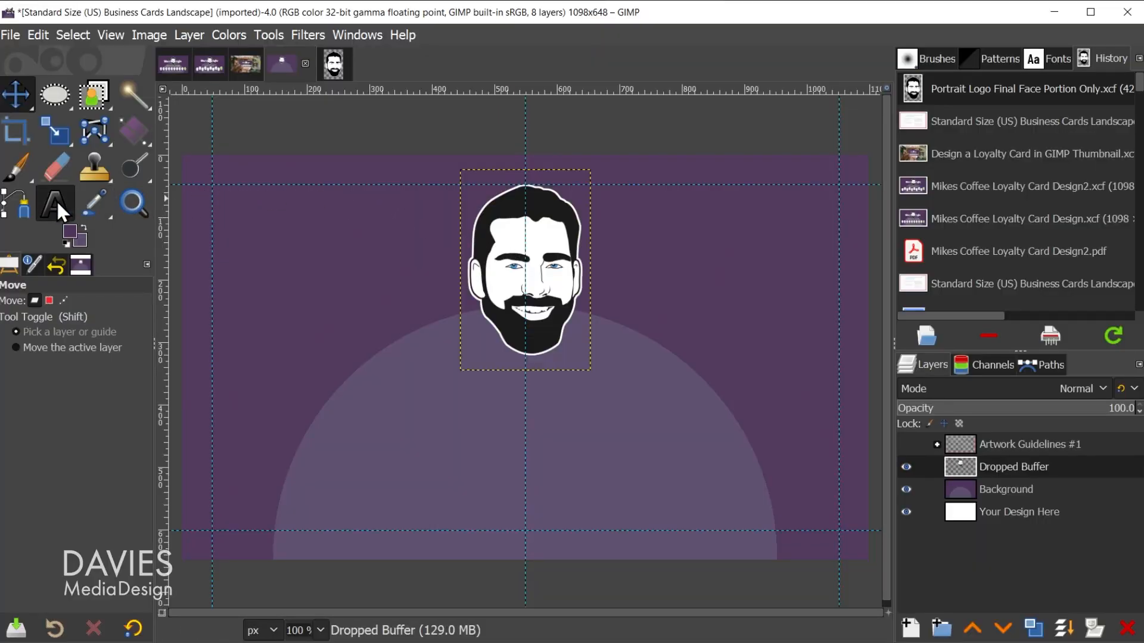
Step: Set up the Text tool with the Lobster font, size 90 px and white as the text color
{"action": "left_click", "coordinate": [57, 201]}
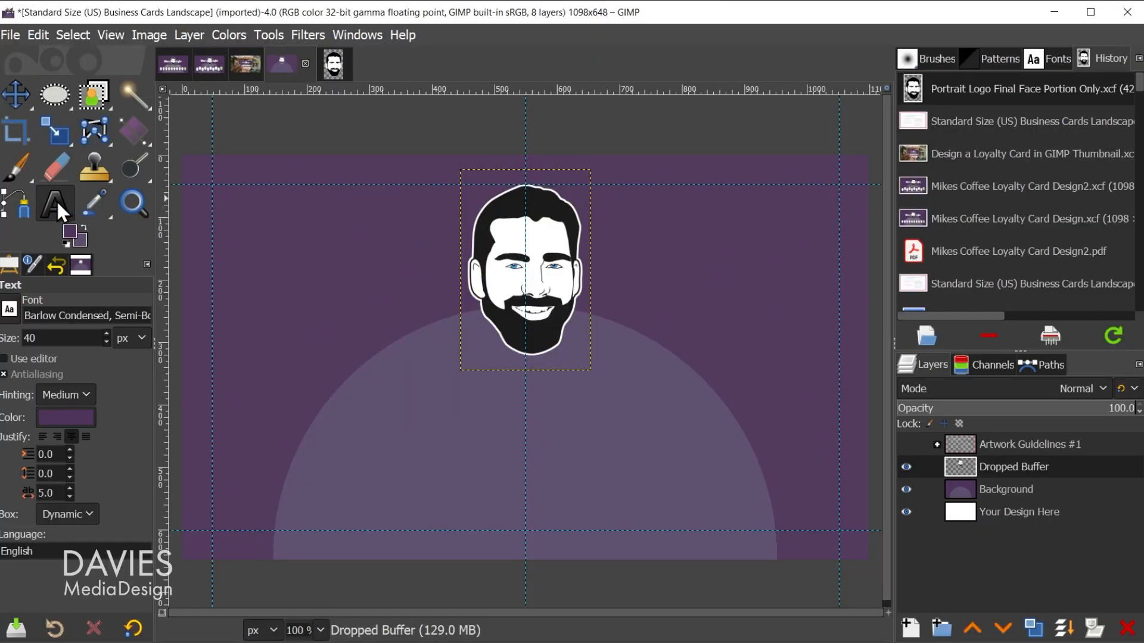
{"action": "double_click", "coordinate": [49, 316]}
{"action": "left_click", "coordinate": [48, 318]}
{"action": "type", "text": "Lob"}
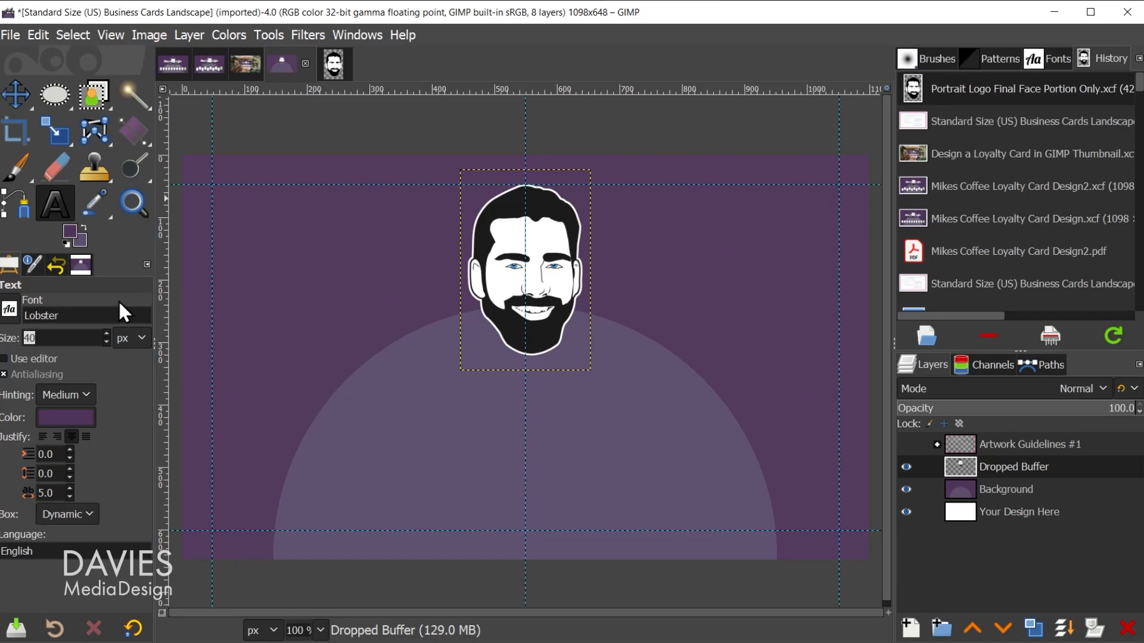
{"action": "type", "text": "90"}
{"action": "left_click", "coordinate": [87, 417]}
{"action": "left_click_drag", "start_coordinate": [77, 415], "coordinate": [1, 332]}
{"action": "left_click", "coordinate": [191, 546]}
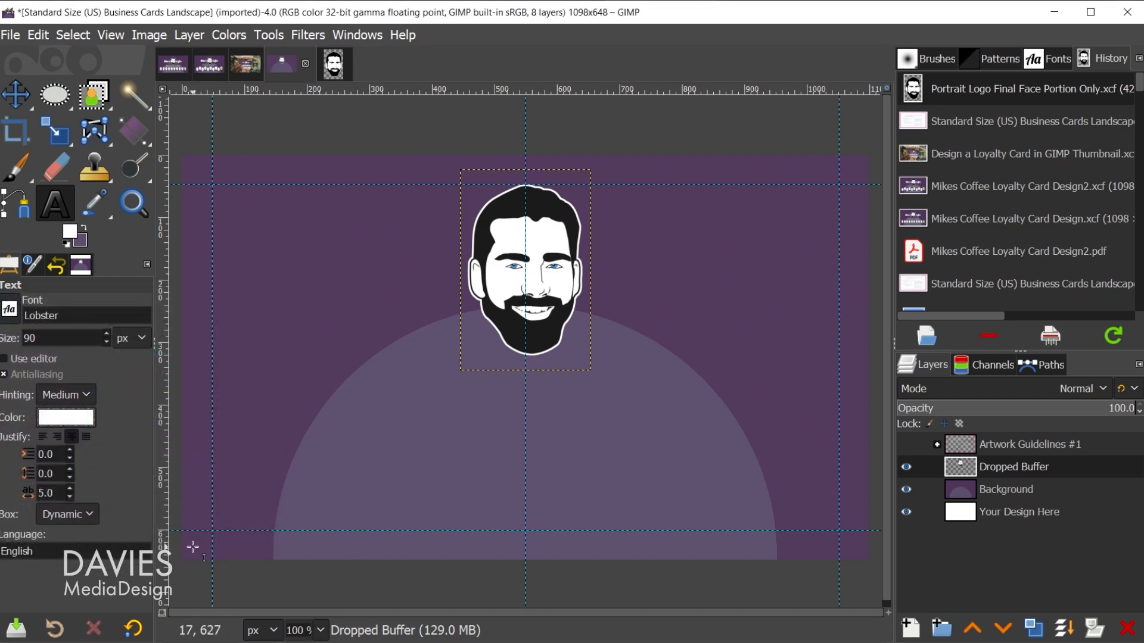
Step: Add the text "Mike's" to the left of the portrait with letter spacing 0, and the text "Coffee" to its right
{"action": "left_click", "coordinate": [289, 237]}
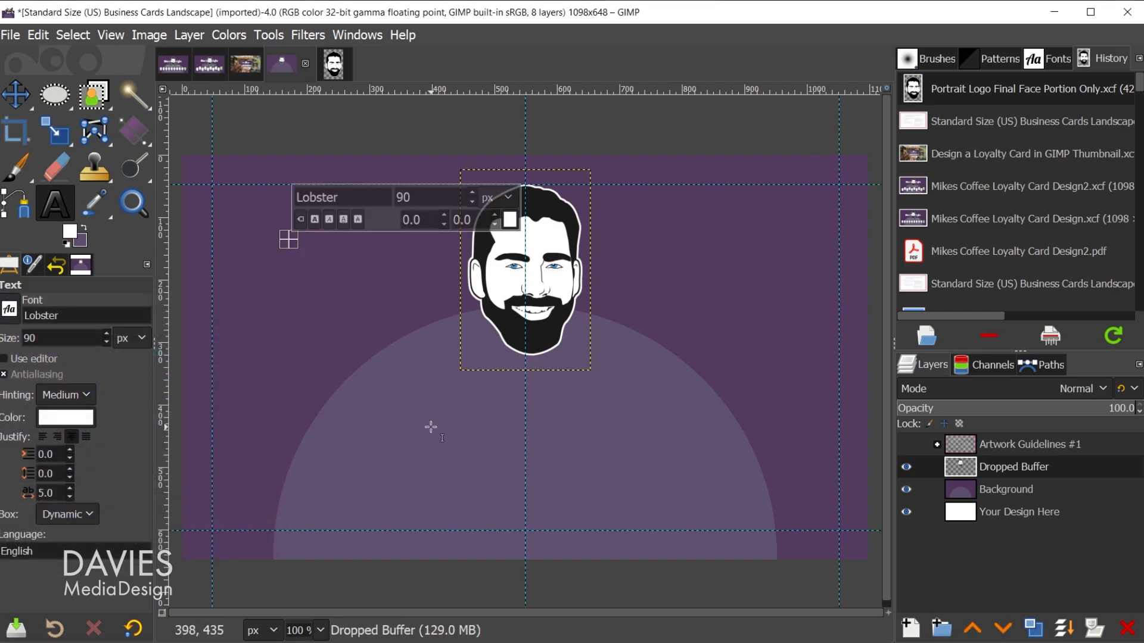
{"action": "type", "text": "Mike's"}
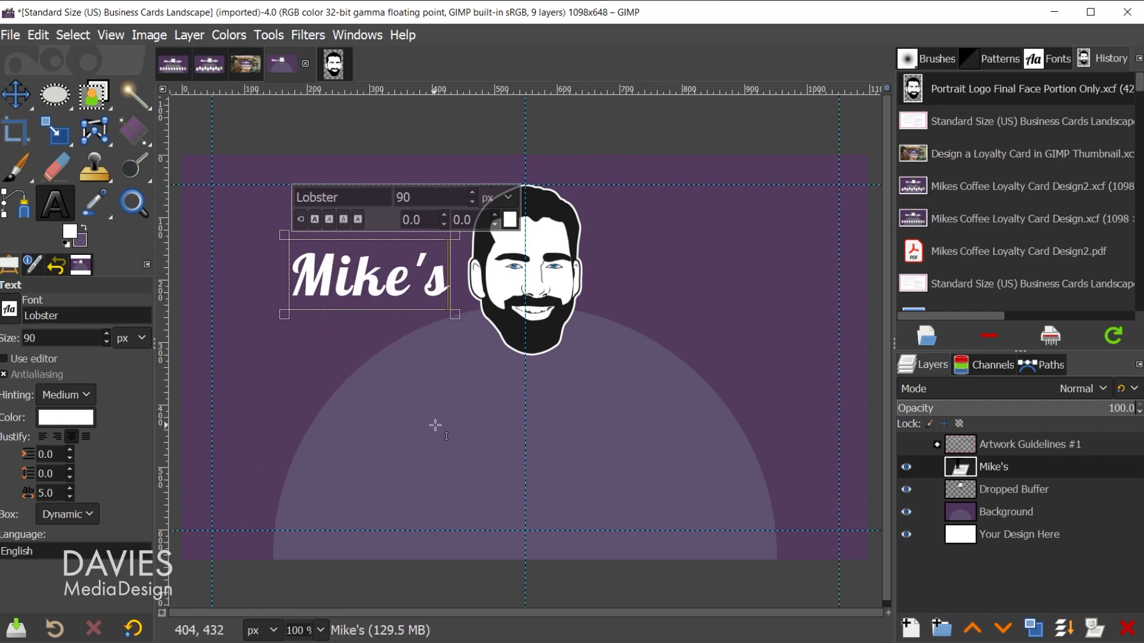
{"action": "key", "text": "ctrl+a"}
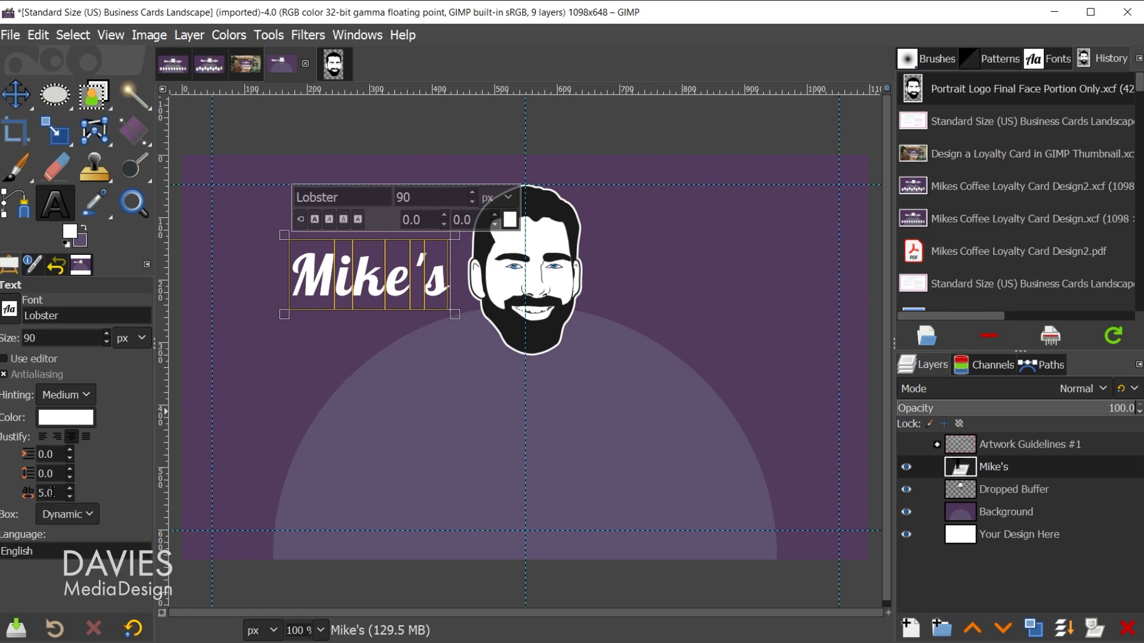
{"action": "type", "text": "0"}
{"action": "key", "text": "Return"}
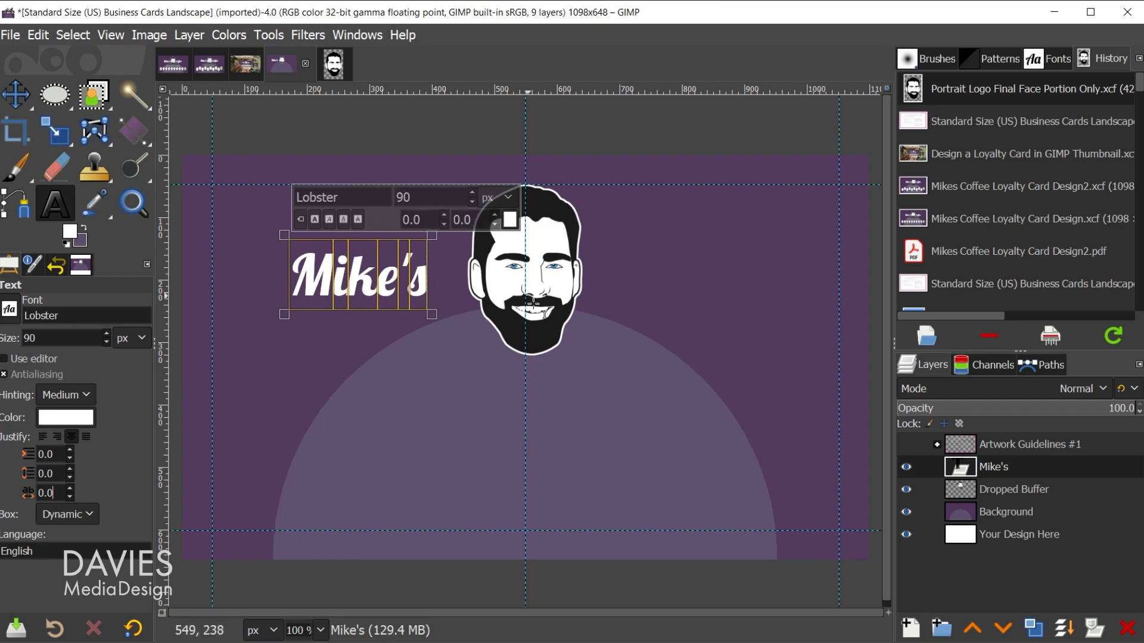
{"action": "left_click", "coordinate": [605, 264]}
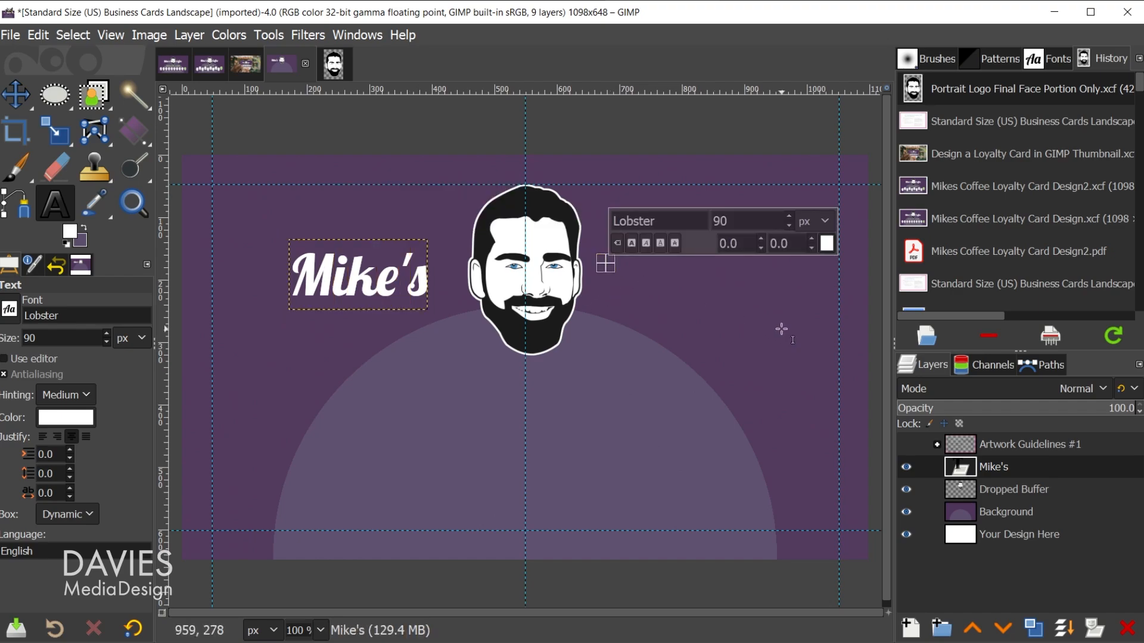
{"action": "type", "text": "Coffee"}
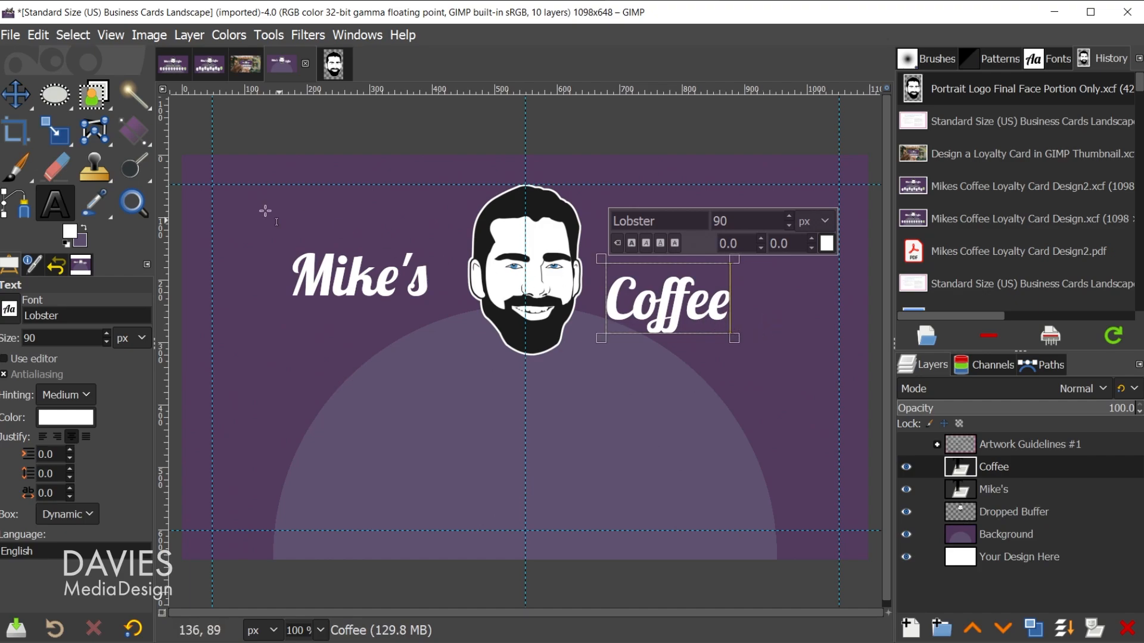
Step: Add a horizontal guide across the portrait at eye level, at the middle of the head
{"action": "left_click", "coordinate": [23, 97]}
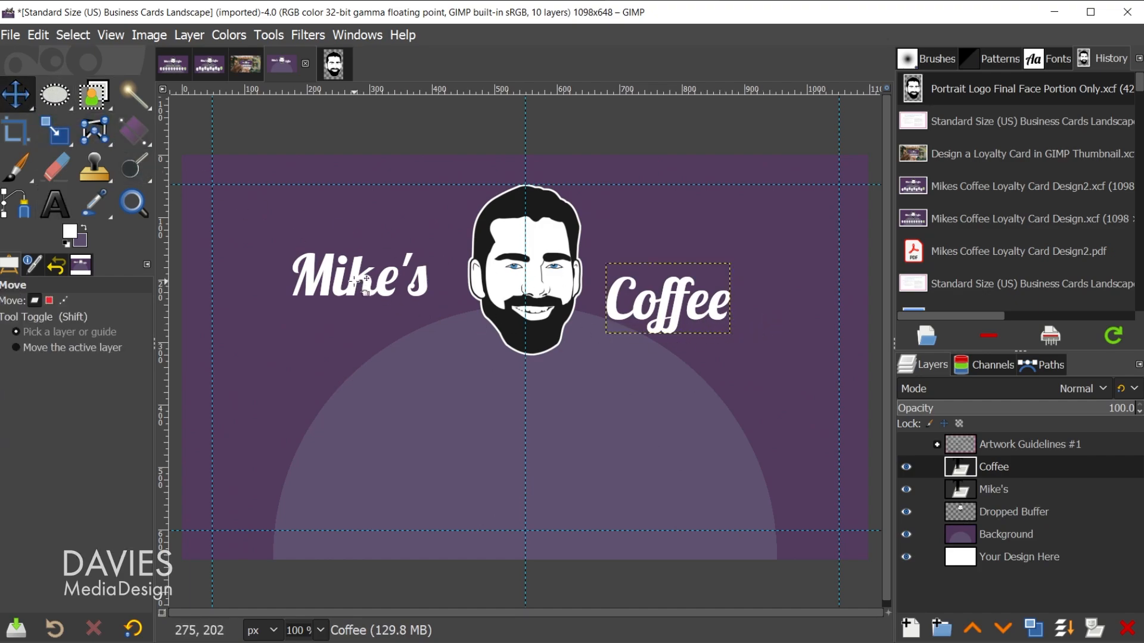
{"action": "left_click", "coordinate": [507, 233]}
{"action": "left_click_drag", "start_coordinate": [524, 92], "coordinate": [538, 270]}
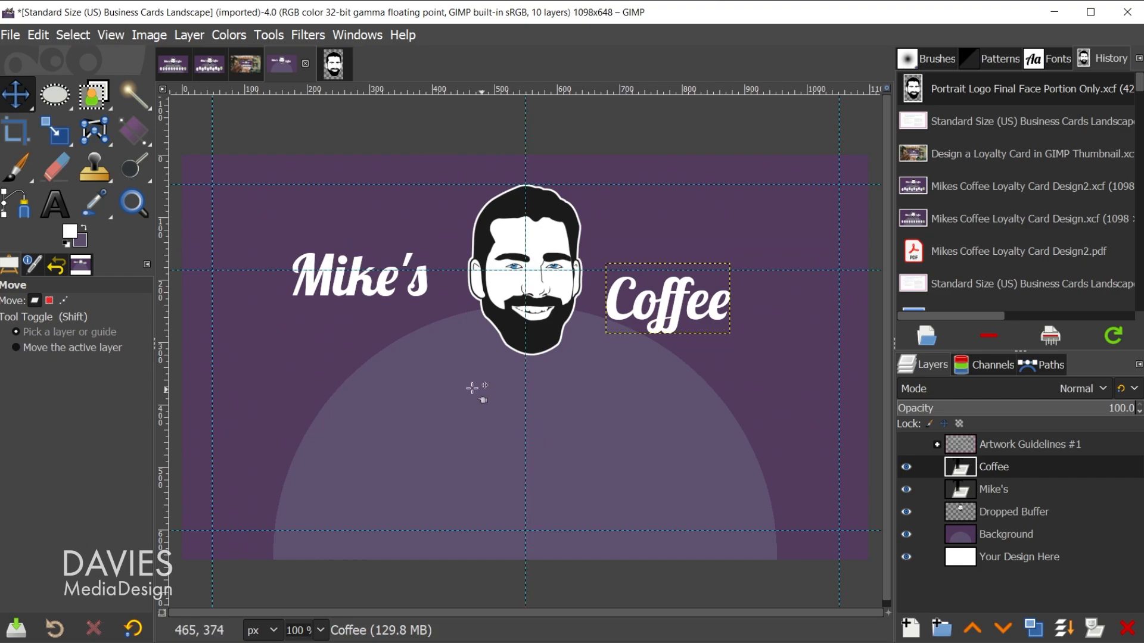
Step: Move "Mike's" and "Coffee" close to either side of the portrait, vertically centered on the horizontal guide, and remove that guide
{"action": "left_click_drag", "start_coordinate": [427, 293], "coordinate": [453, 285]}
{"action": "key", "text": "Page_Up"}
{"action": "left_click_drag", "start_coordinate": [614, 312], "coordinate": [601, 285]}
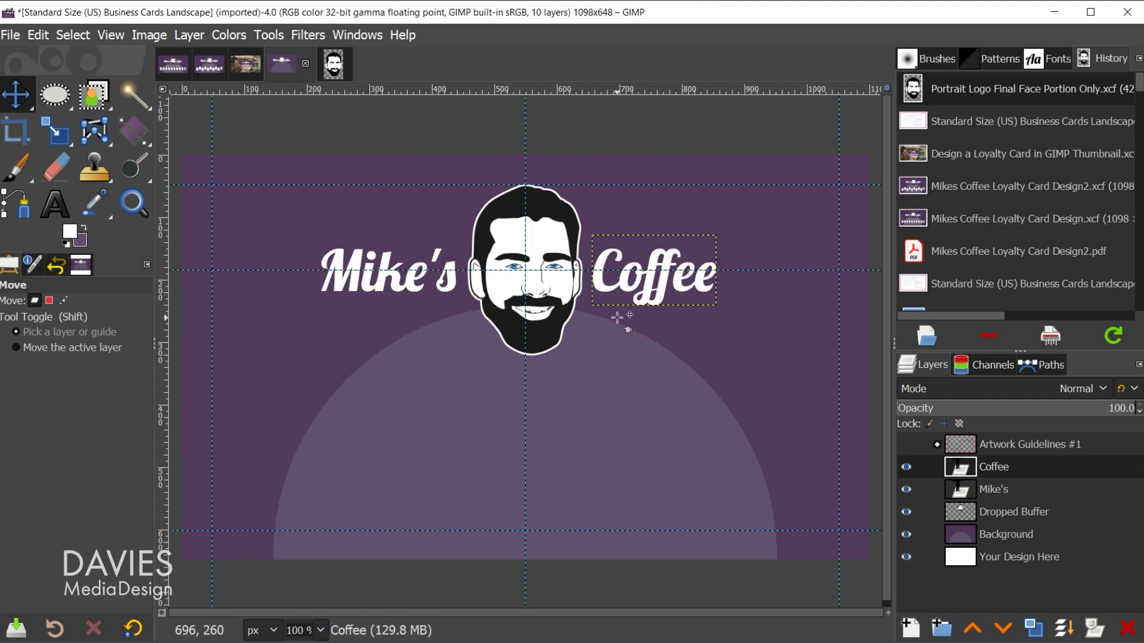
{"action": "left_click_drag", "start_coordinate": [801, 270], "coordinate": [799, 133]}
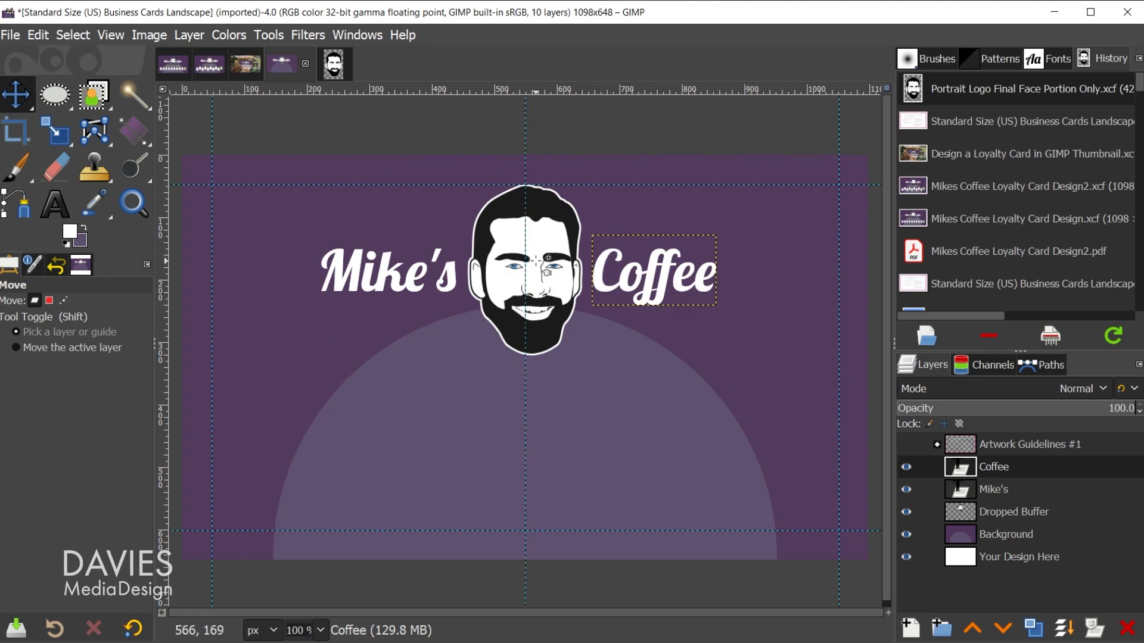
{"action": "left_click", "coordinate": [966, 511]}
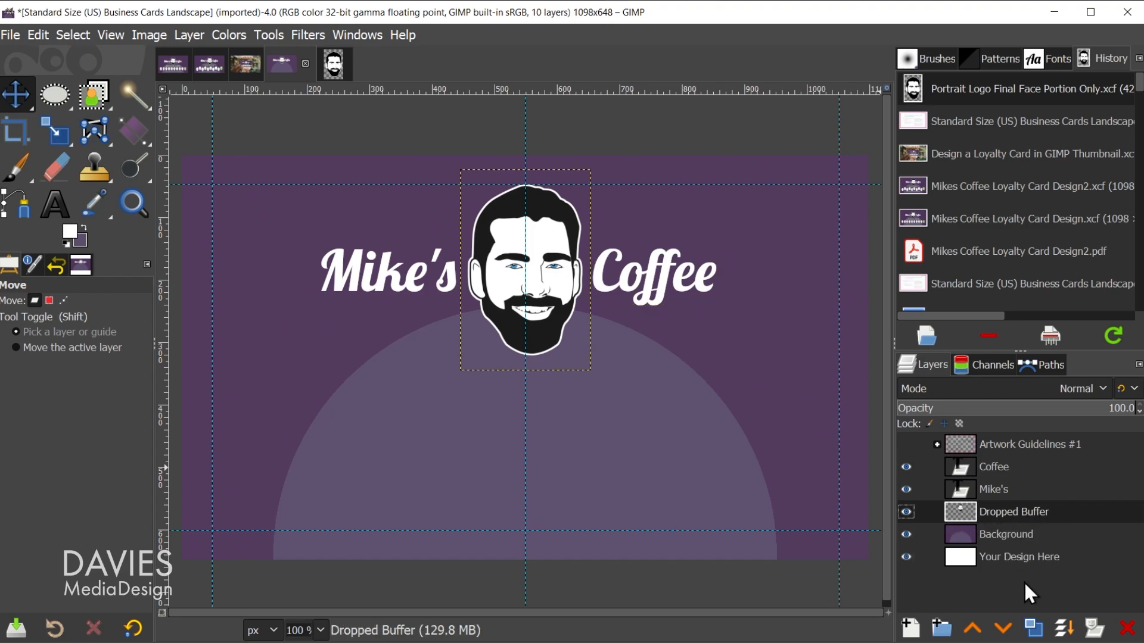
{"action": "left_click", "coordinate": [1034, 627]}
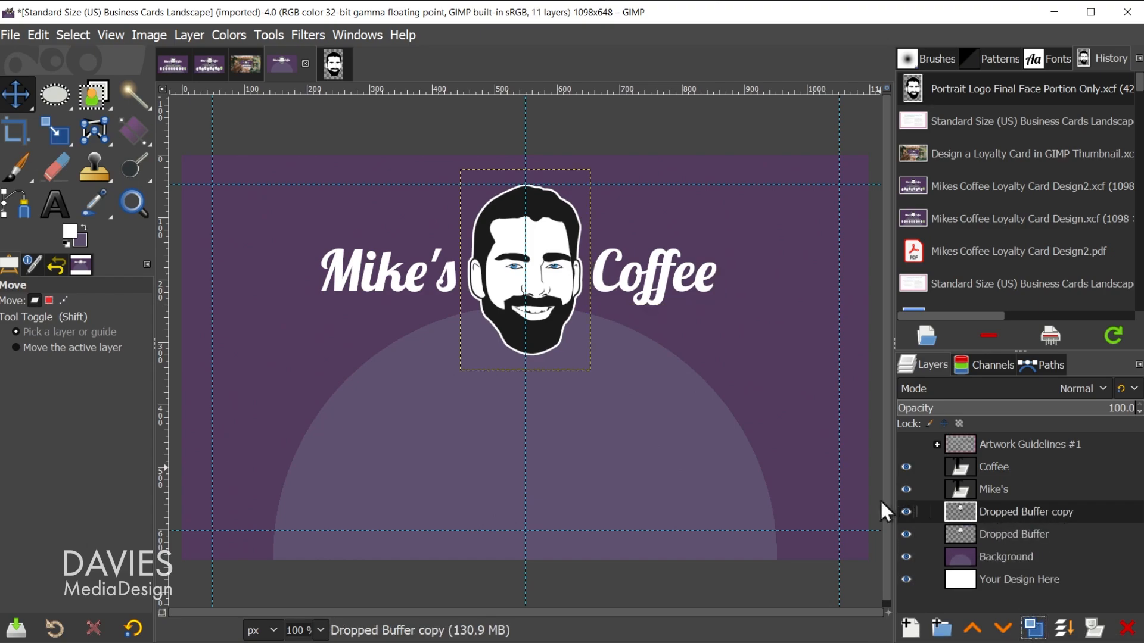
{"action": "left_click_drag", "start_coordinate": [507, 265], "coordinate": [257, 452]}
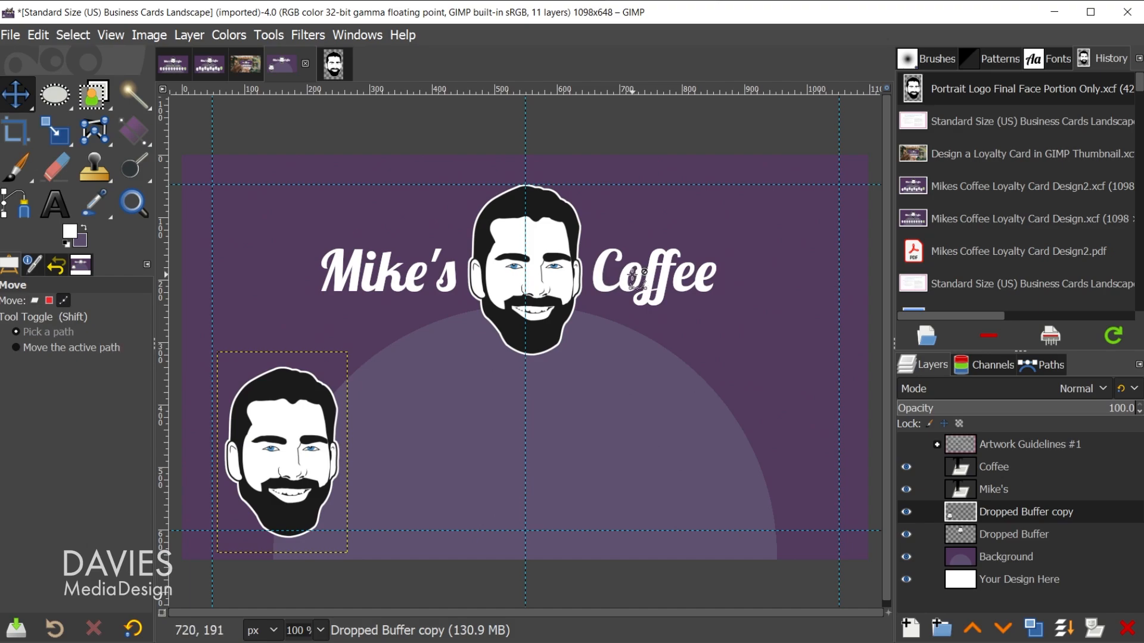
{"action": "key", "text": "ctrl+z"}
{"action": "key", "text": "ctrl+z"}
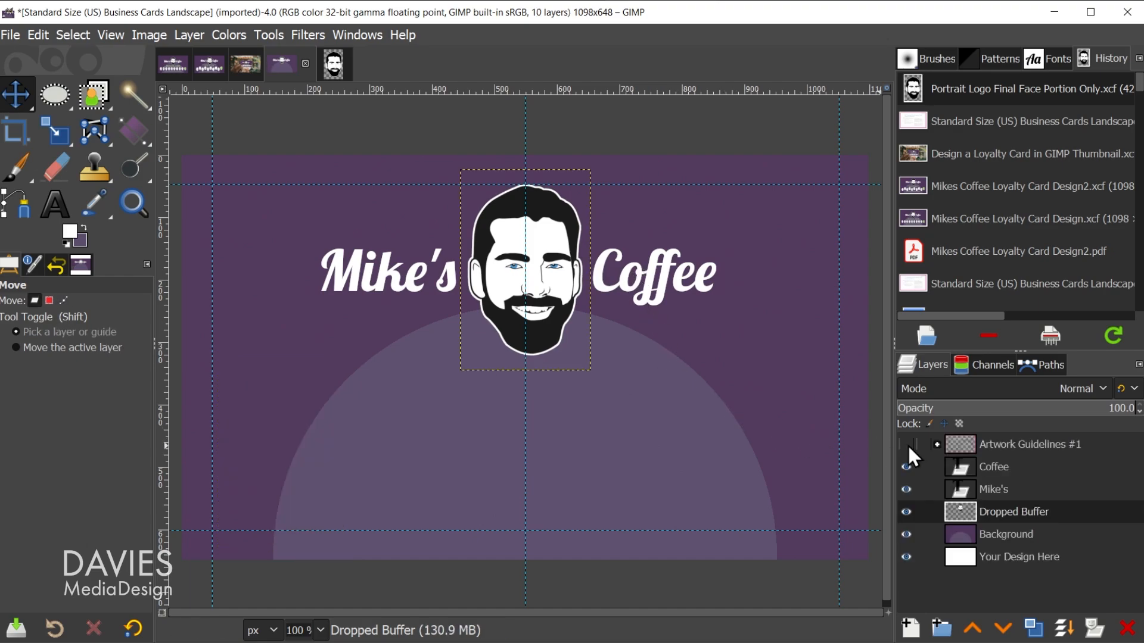
Step: Merge the Coffee and Mike's text layers down into the portrait layer, and rename the merged layer "Logo"
{"action": "left_click", "coordinate": [968, 472]}
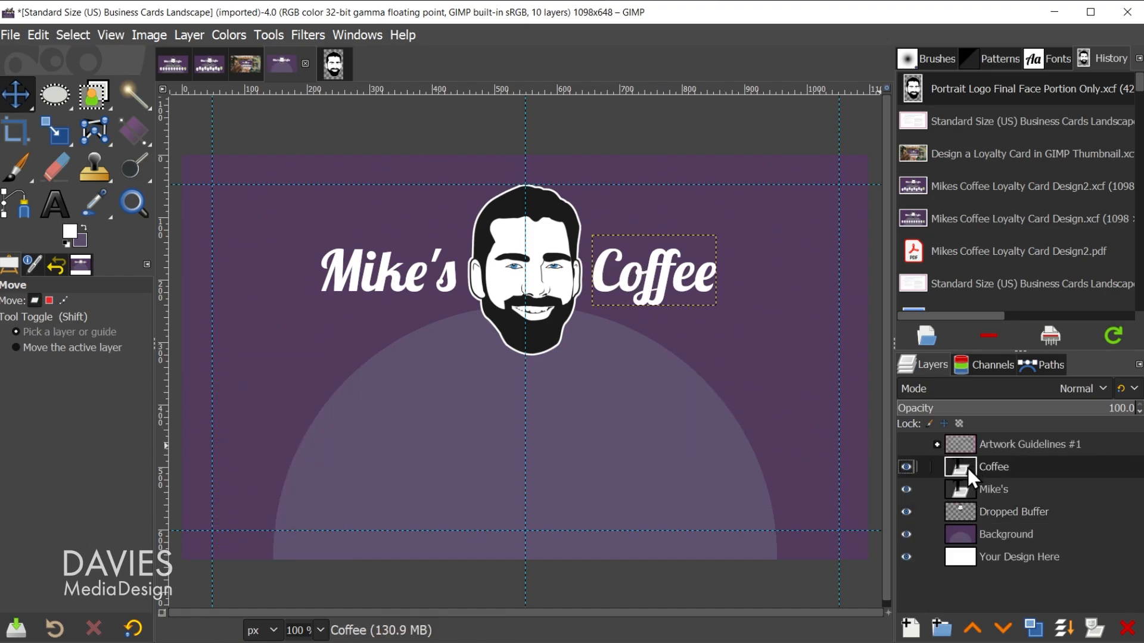
{"action": "left_click", "coordinate": [1065, 630]}
{"action": "left_click", "coordinate": [1064, 630]}
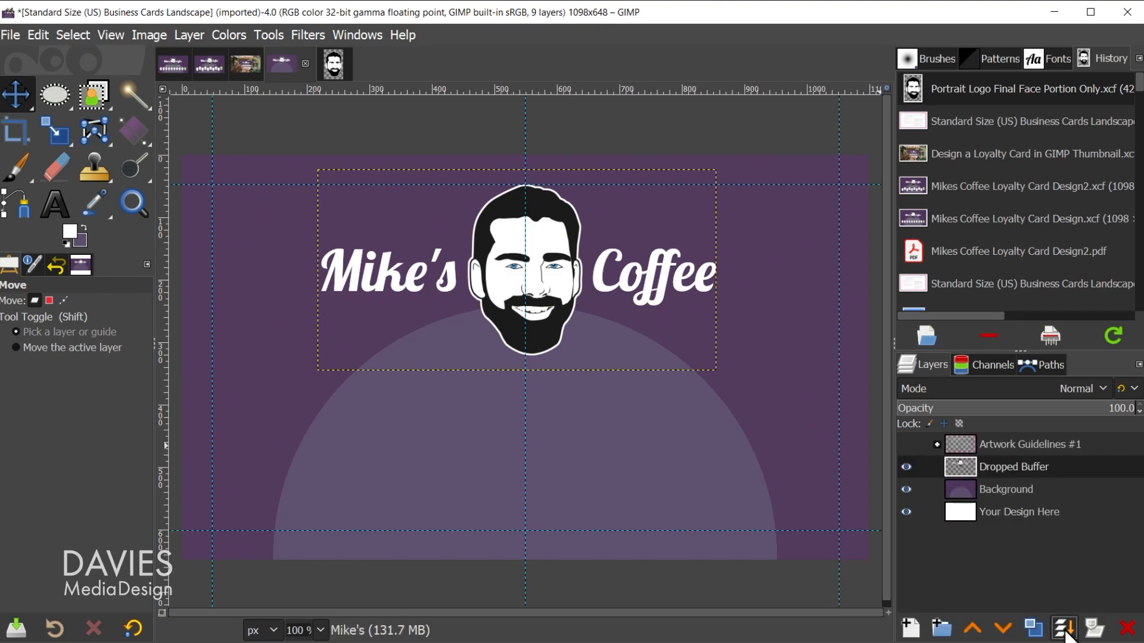
{"action": "left_click", "coordinate": [906, 466]}
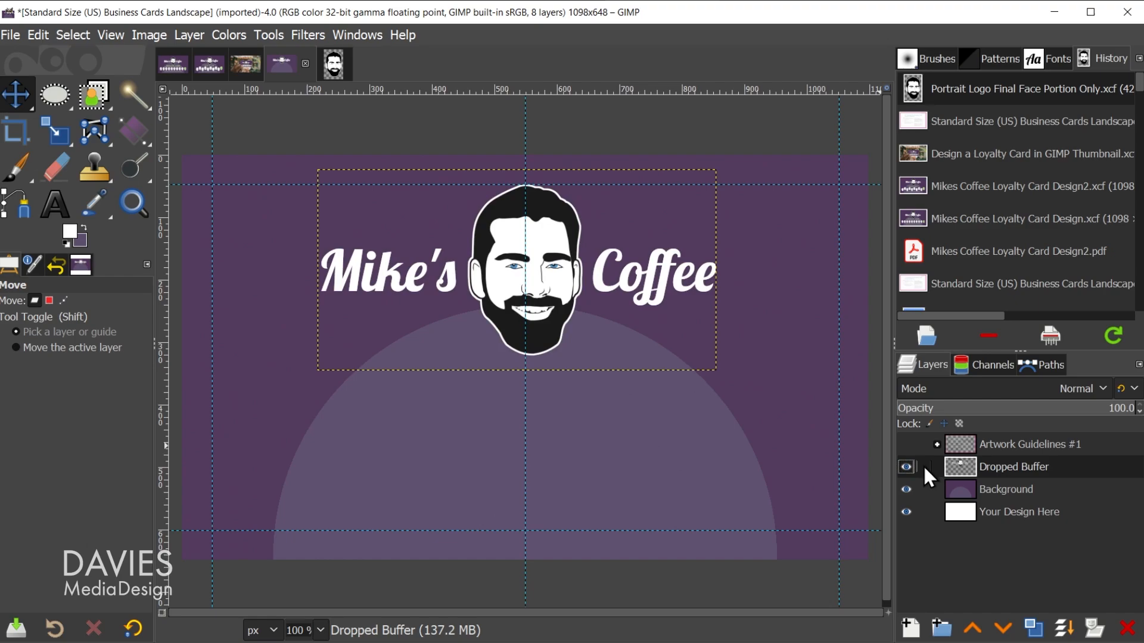
{"action": "double_click", "coordinate": [990, 468]}
{"action": "type", "text": "Logo"}
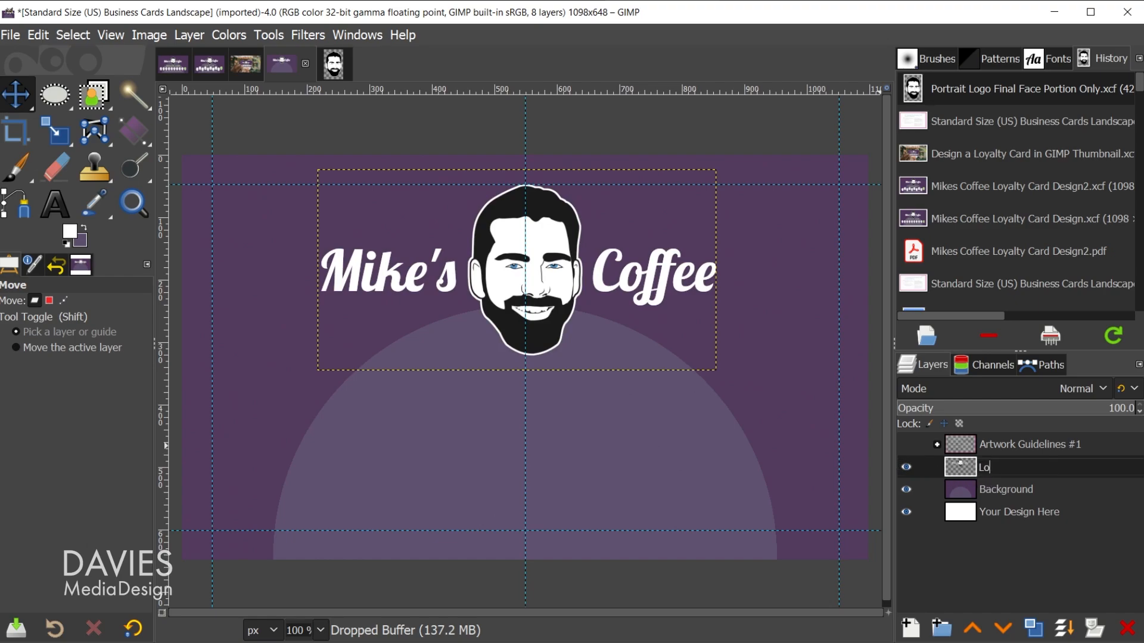
{"action": "key", "text": "Return"}
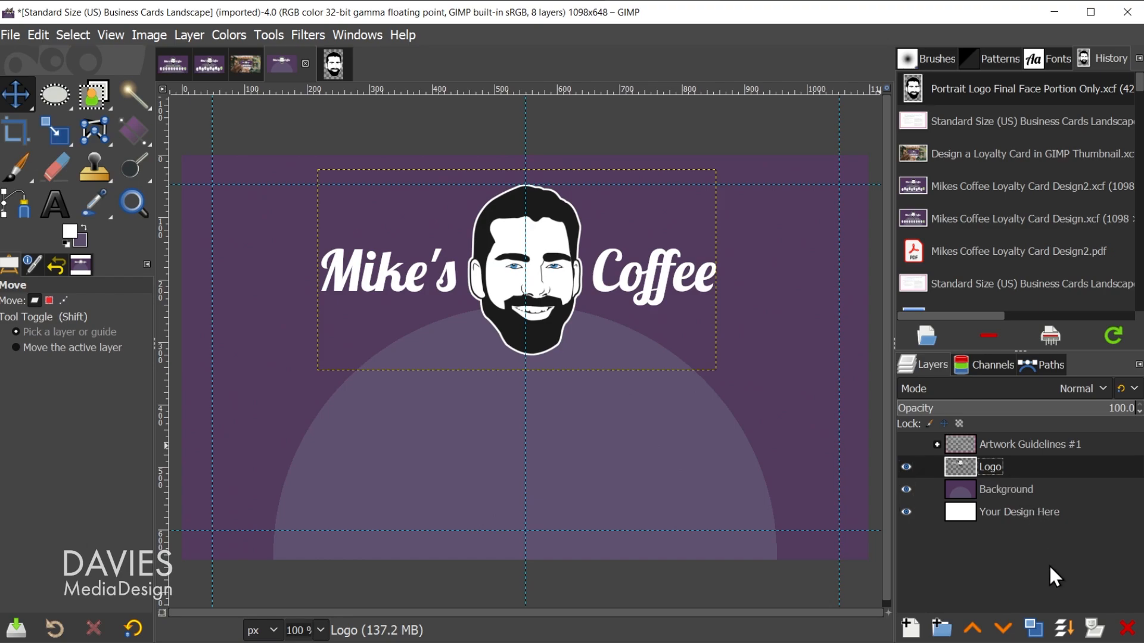
Step: Duplicate the Logo layer and move the copy below the original, toward the card's lower-left area
{"action": "left_click", "coordinate": [1034, 629]}
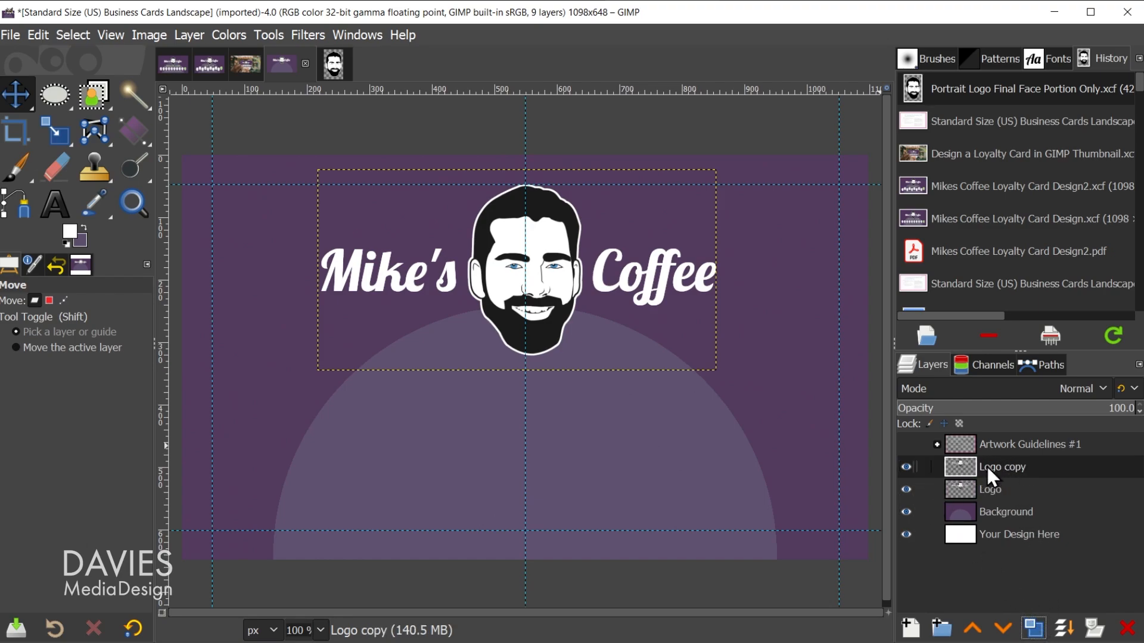
{"action": "left_click_drag", "start_coordinate": [495, 225], "coordinate": [398, 399]}
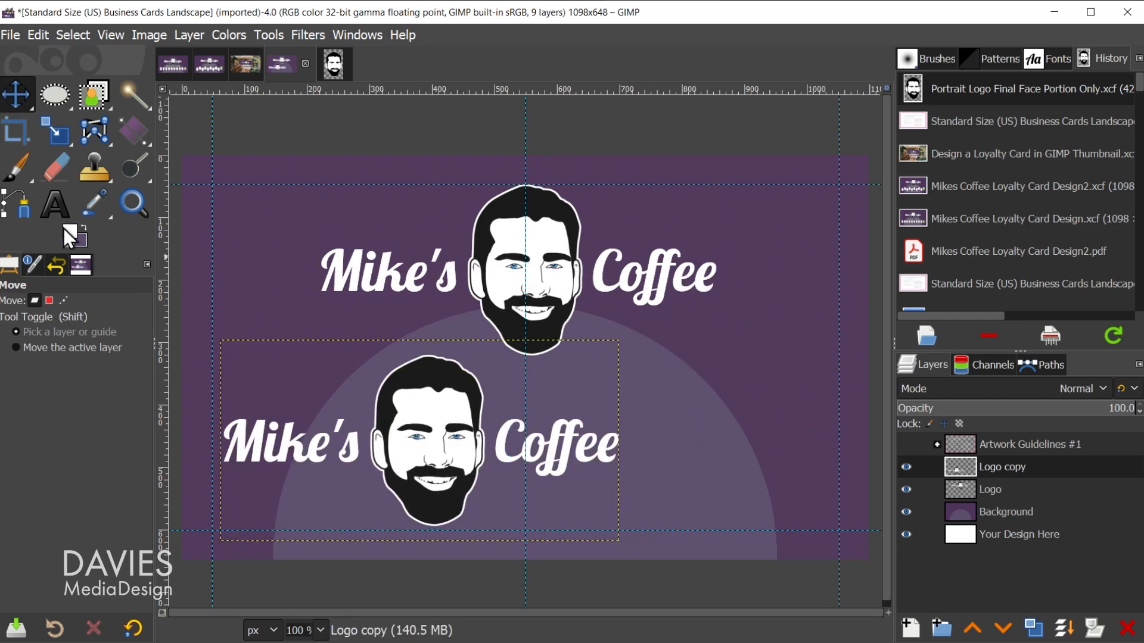
Step: Crop the Logo copy layer to just the face, about 214 × 313 px, removing the text on both sides
{"action": "left_click", "coordinate": [13, 133]}
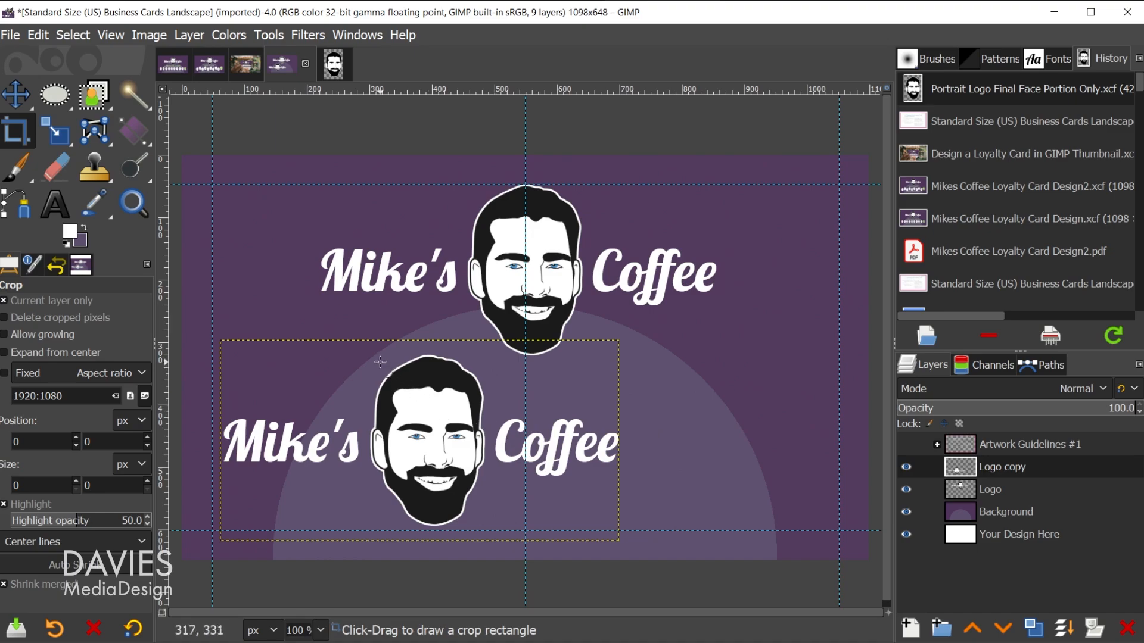
{"action": "left_click_drag", "start_coordinate": [360, 346], "coordinate": [493, 540]}
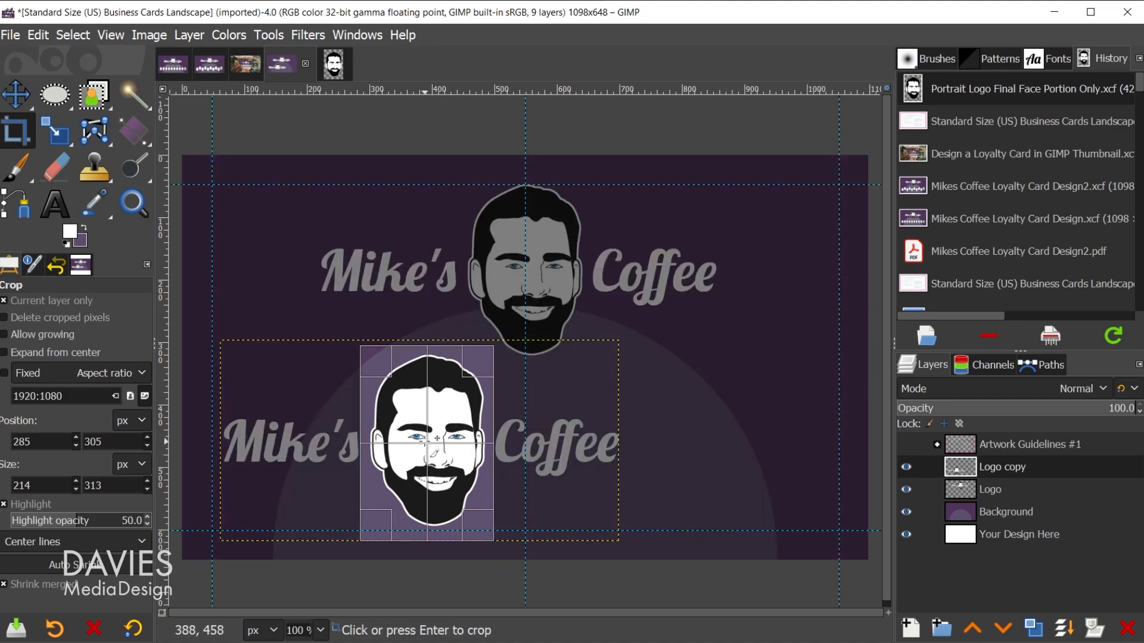
{"action": "key", "text": "Return"}
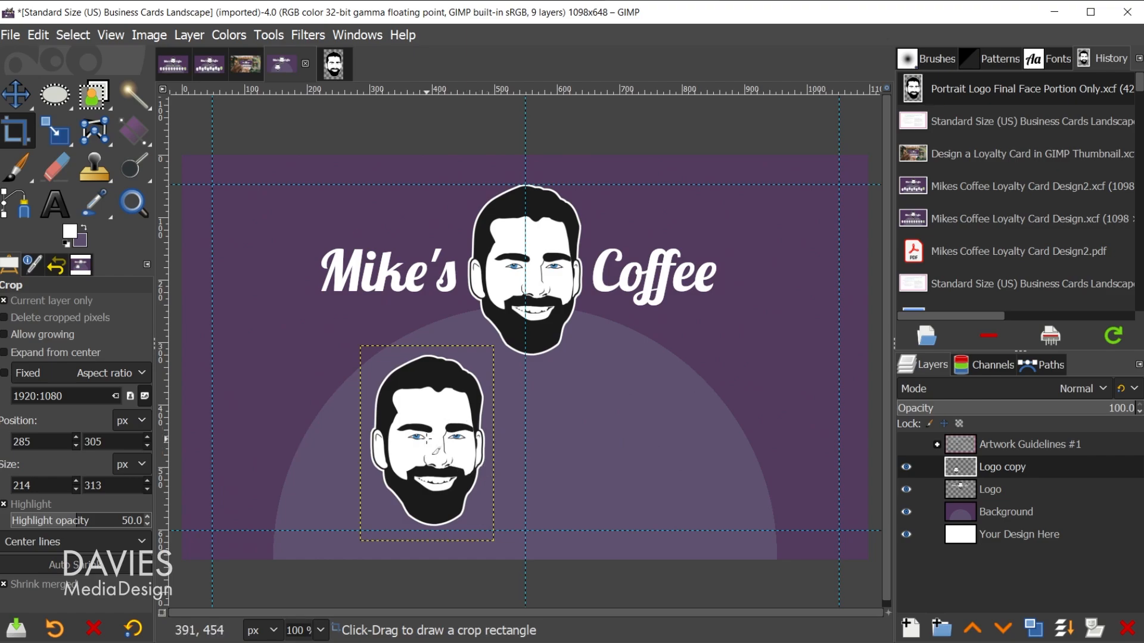
Step: Crop the Logo copy layer to its content, then lock its alpha channel and fill the face shape with white
{"action": "left_click", "coordinate": [187, 34]}
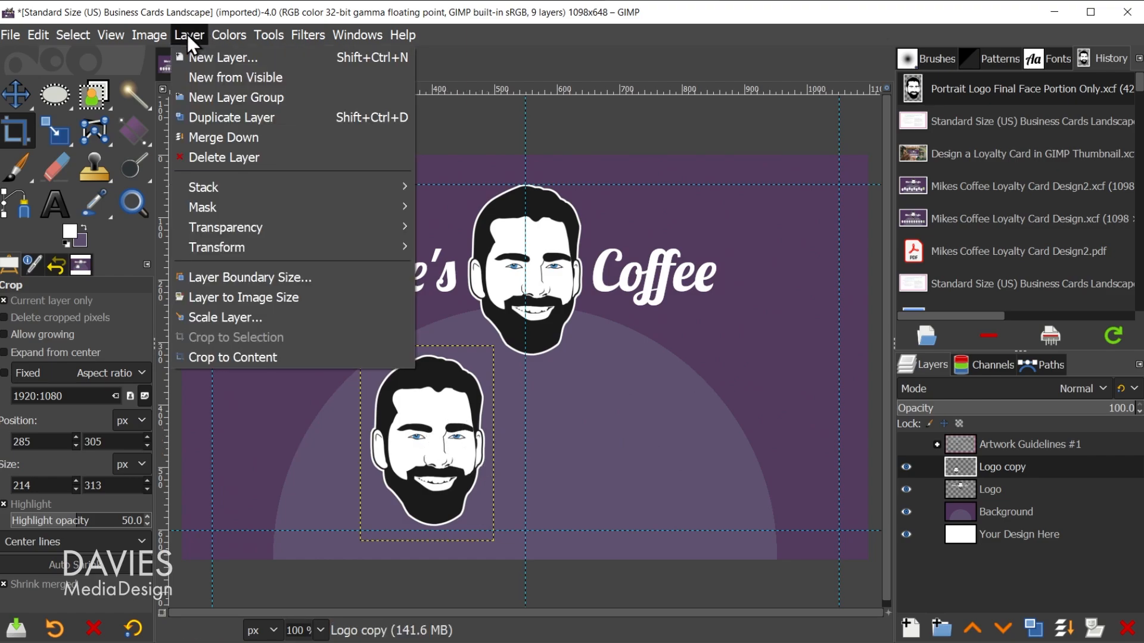
{"action": "left_click", "coordinate": [263, 355]}
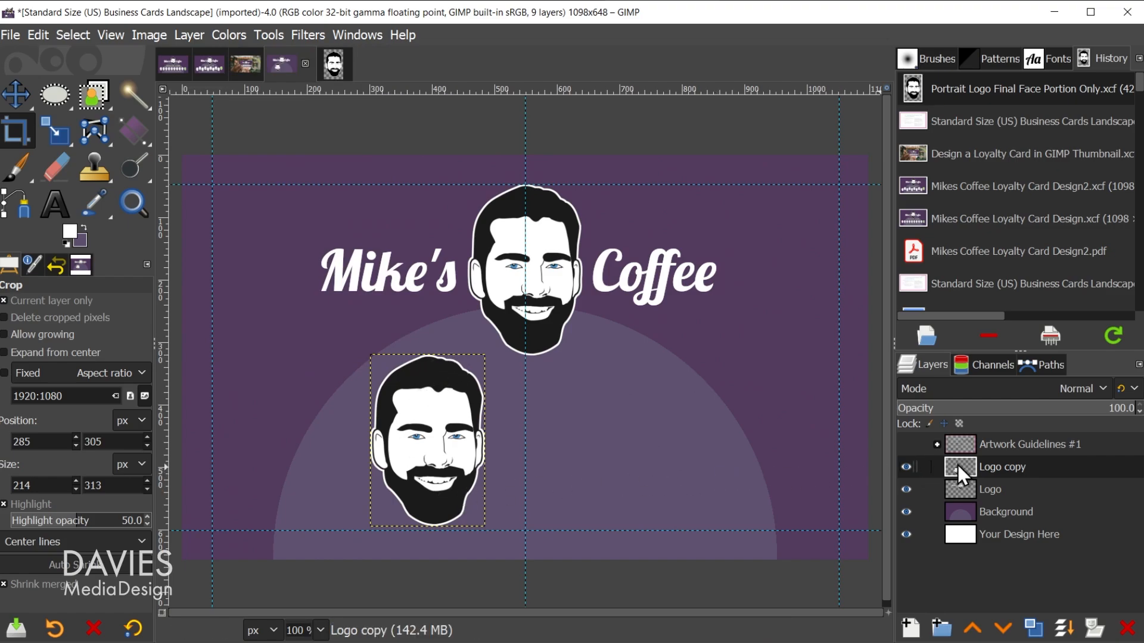
{"action": "left_click", "coordinate": [959, 423]}
{"action": "left_click", "coordinate": [68, 245]}
{"action": "left_click_drag", "start_coordinate": [83, 242], "coordinate": [417, 404]}
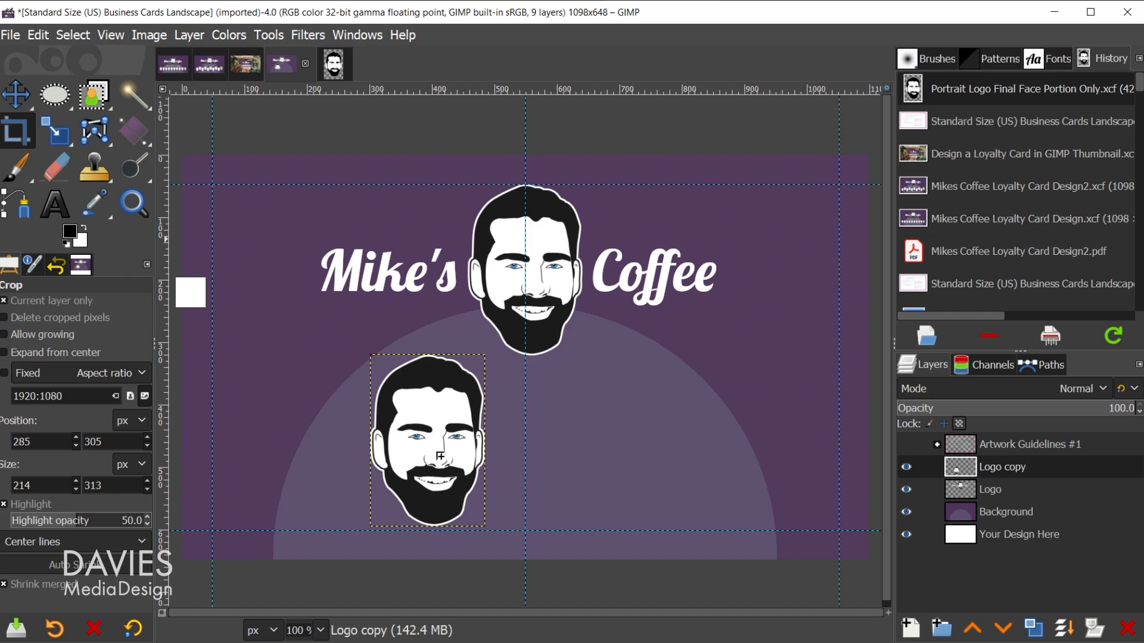
{"action": "left_click_drag", "start_coordinate": [439, 456], "coordinate": [438, 458]}
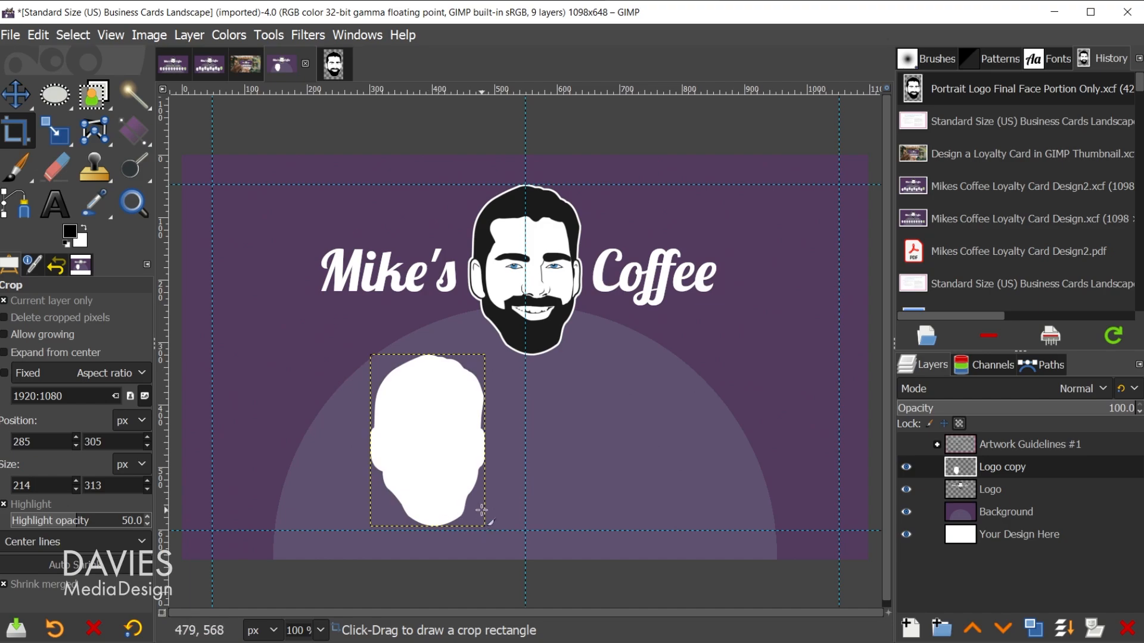
Step: Scale the white face shape to 80 × 120 px with its proportions kept
{"action": "key", "text": "shift+s"}
{"action": "left_click", "coordinate": [465, 454]}
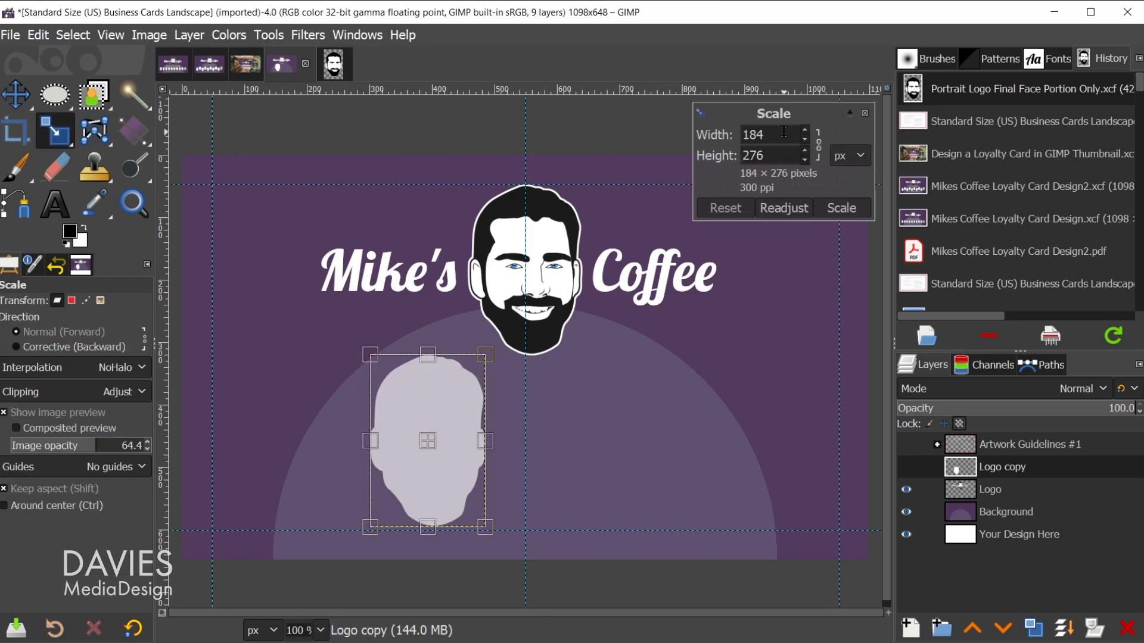
{"action": "left_click_drag", "start_coordinate": [767, 134], "coordinate": [734, 136]}
{"action": "type", "text": "80"}
{"action": "key", "text": "Tab"}
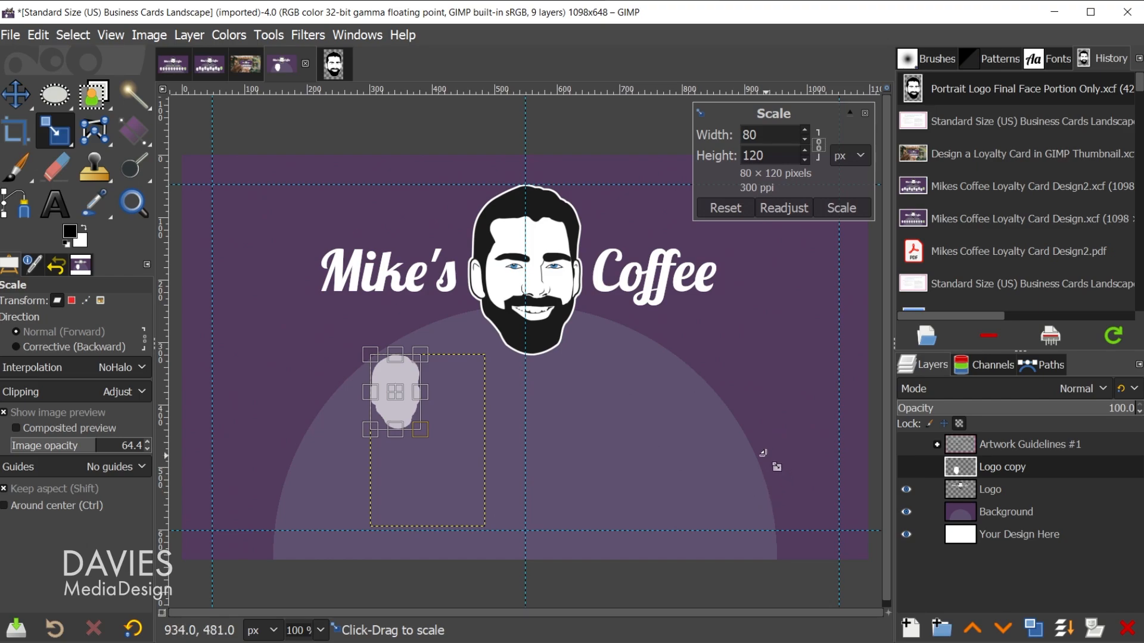
{"action": "left_click", "coordinate": [842, 209]}
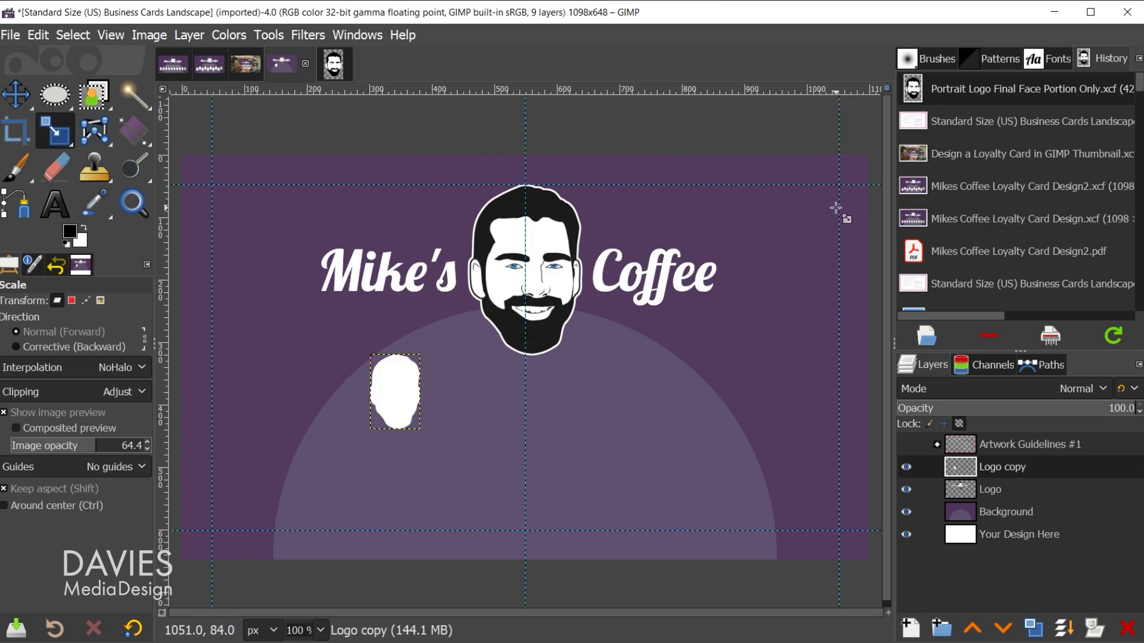
Step: Move the white face shape to the corner of the card's left and lower guides, and rename its layer "Icon"
{"action": "left_click", "coordinate": [21, 93]}
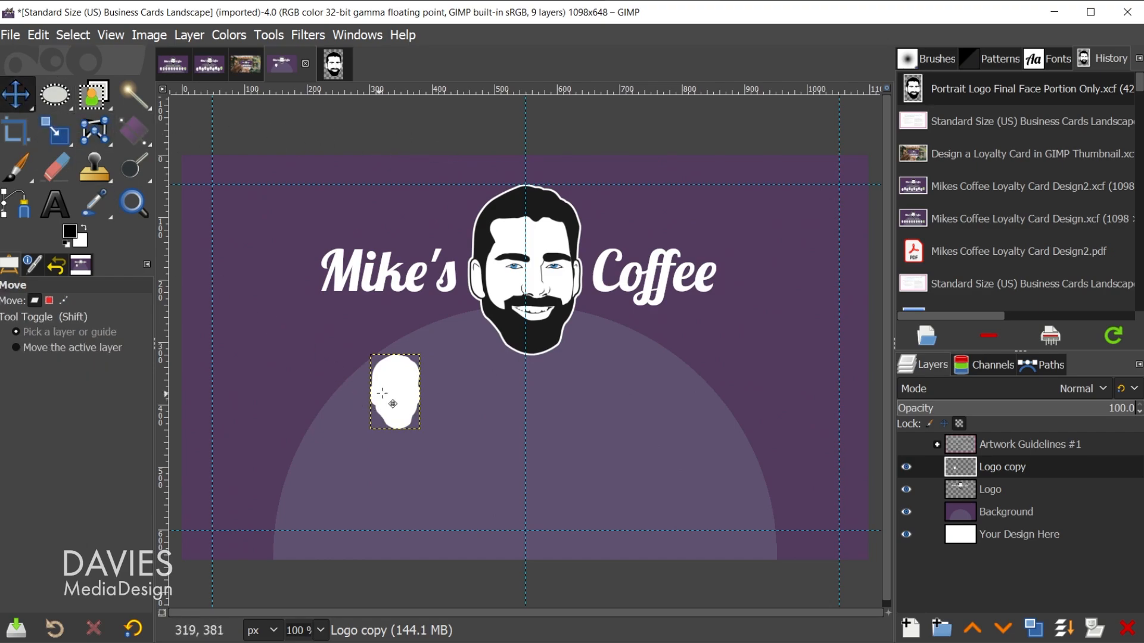
{"action": "left_click_drag", "start_coordinate": [403, 384], "coordinate": [244, 486]}
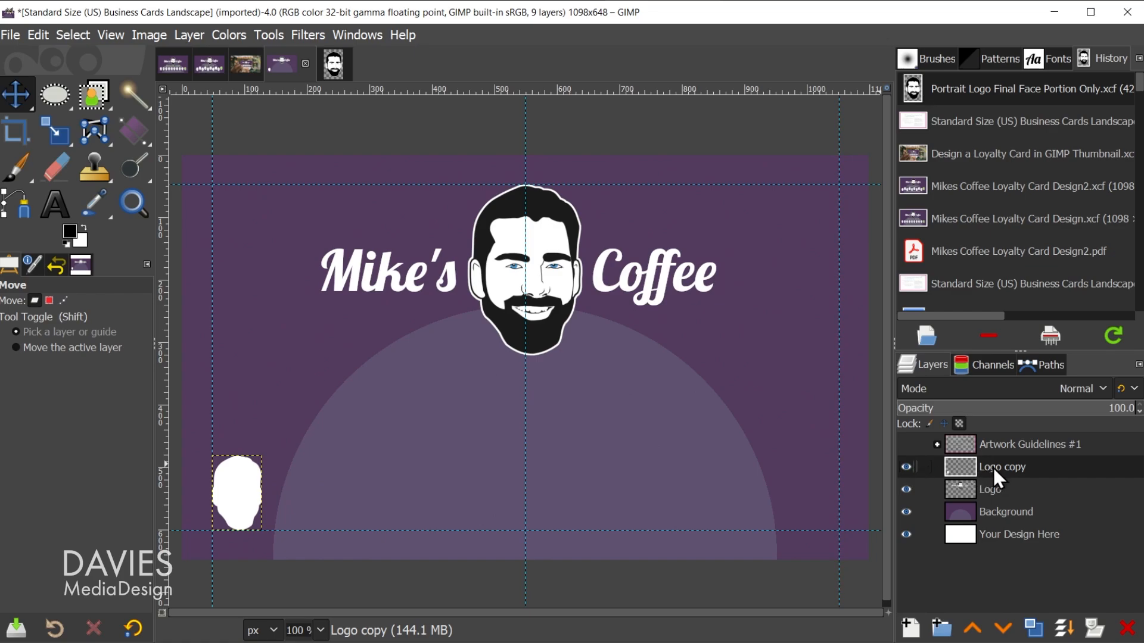
{"action": "double_click", "coordinate": [992, 467]}
{"action": "type", "text": "Icon"}
{"action": "key", "text": "Return"}
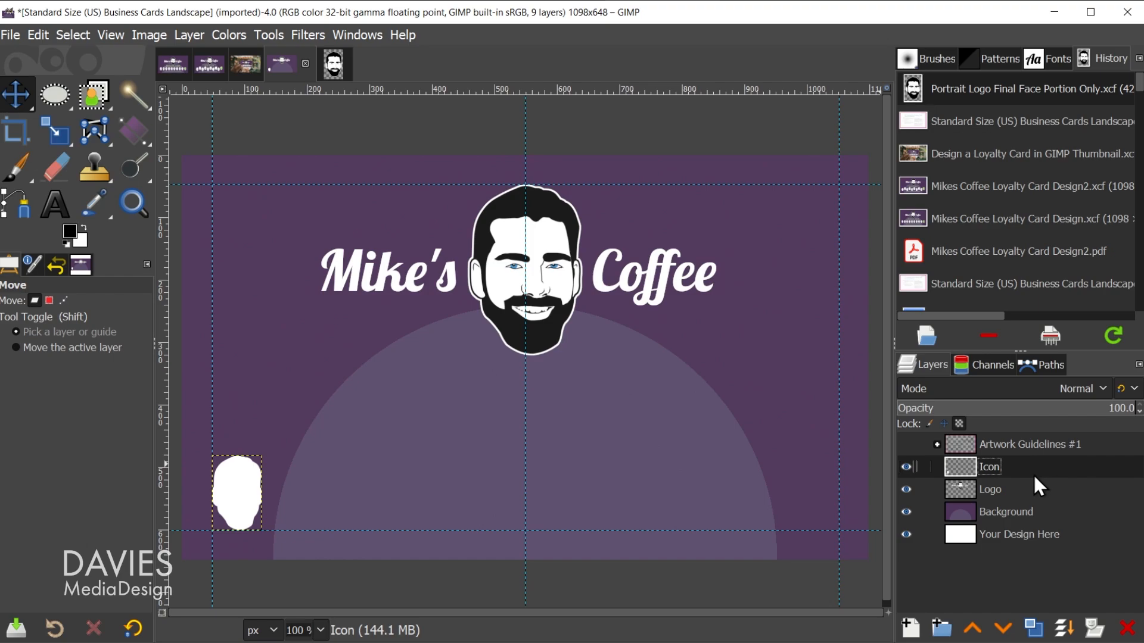
Step: Duplicate the Icon layer nine times to make ten icons in total
{"action": "left_click", "coordinate": [1034, 629]}
{"action": "left_click", "coordinate": [1035, 630]}
{"action": "left_click", "coordinate": [1035, 630]}
{"action": "left_click", "coordinate": [1035, 630]}
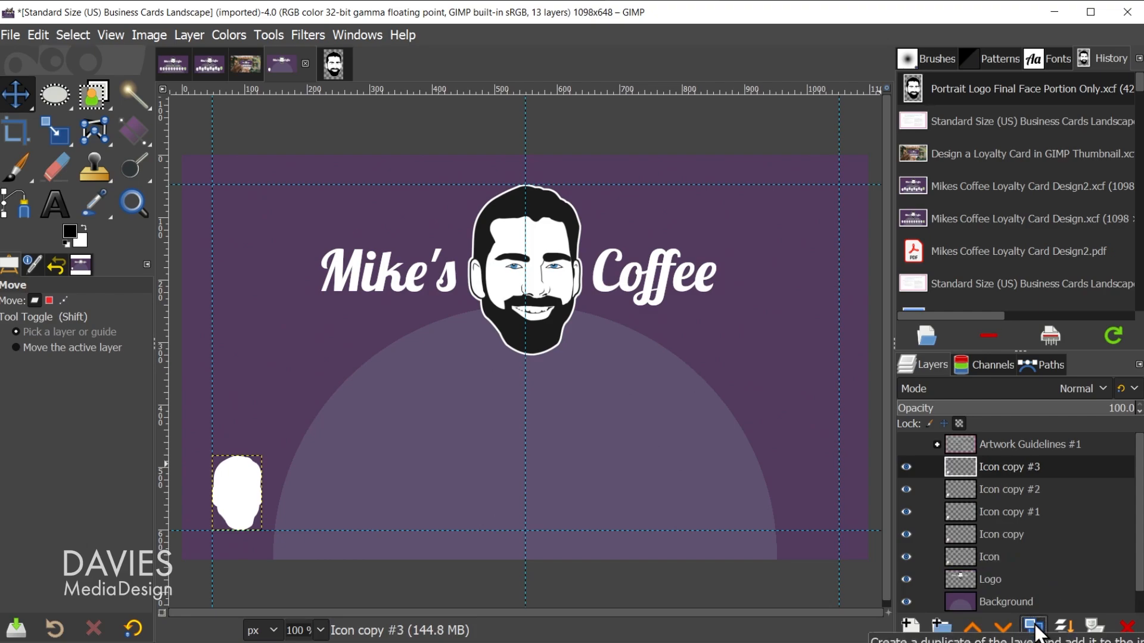
{"action": "left_click", "coordinate": [1035, 630]}
{"action": "left_click", "coordinate": [1035, 630]}
{"action": "left_click", "coordinate": [1035, 629]}
{"action": "left_click", "coordinate": [1036, 629]}
{"action": "left_click", "coordinate": [1035, 629]}
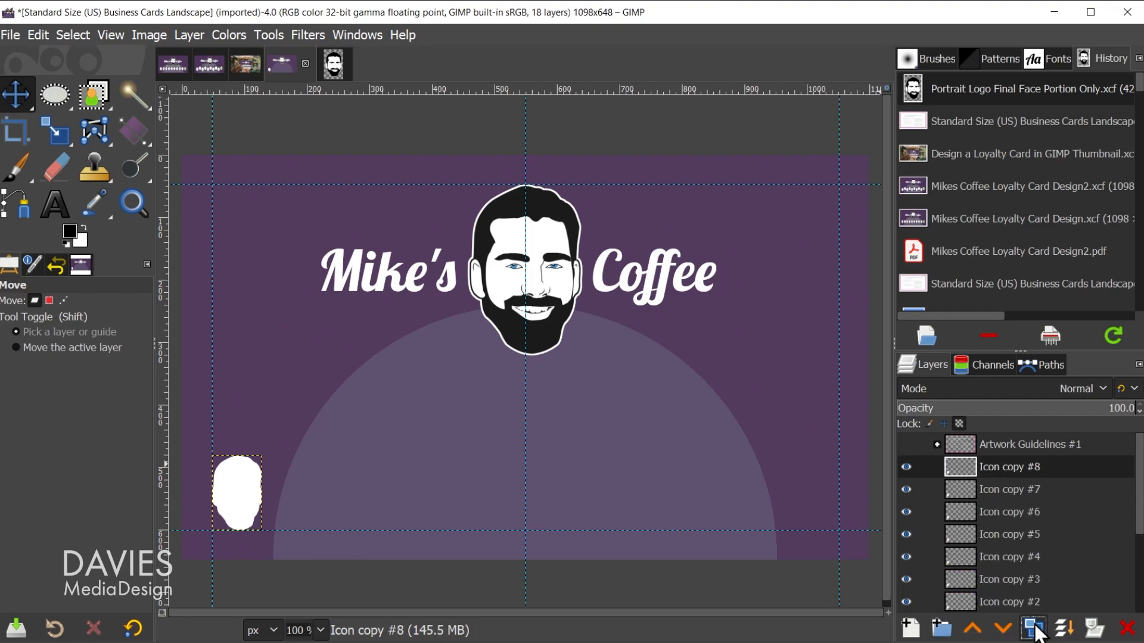
Step: Make a rectangular selection of 1003 × 175 px between the left and right guides, resting on the lower horizontal guide
{"action": "left_click_drag", "start_coordinate": [66, 96], "coordinate": [96, 102]}
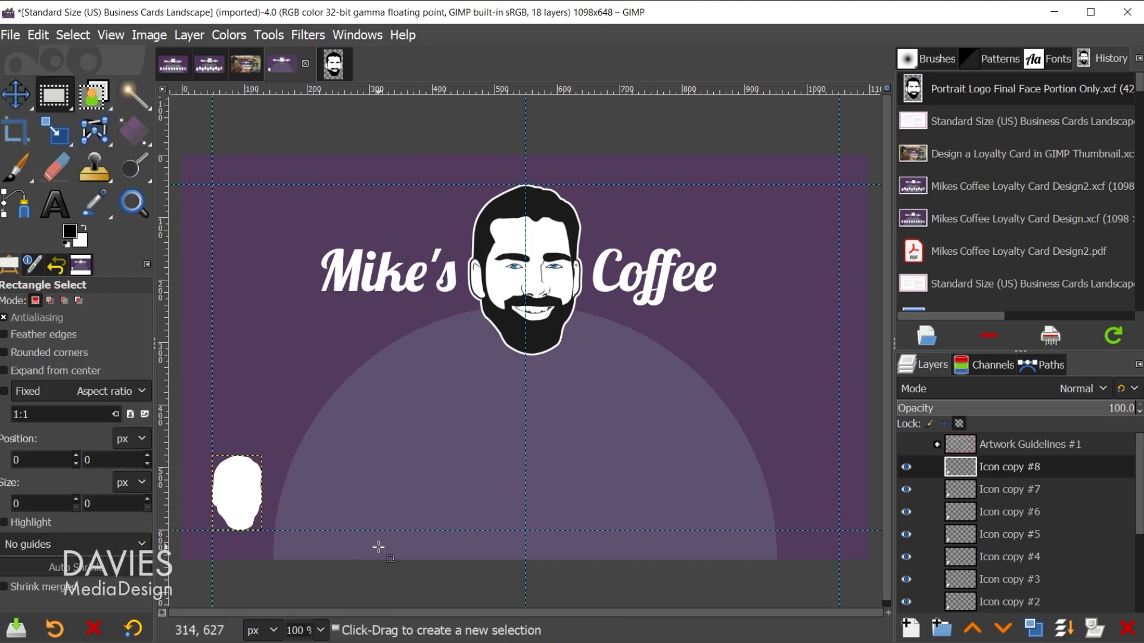
{"action": "left_click_drag", "start_coordinate": [221, 421], "coordinate": [839, 532]}
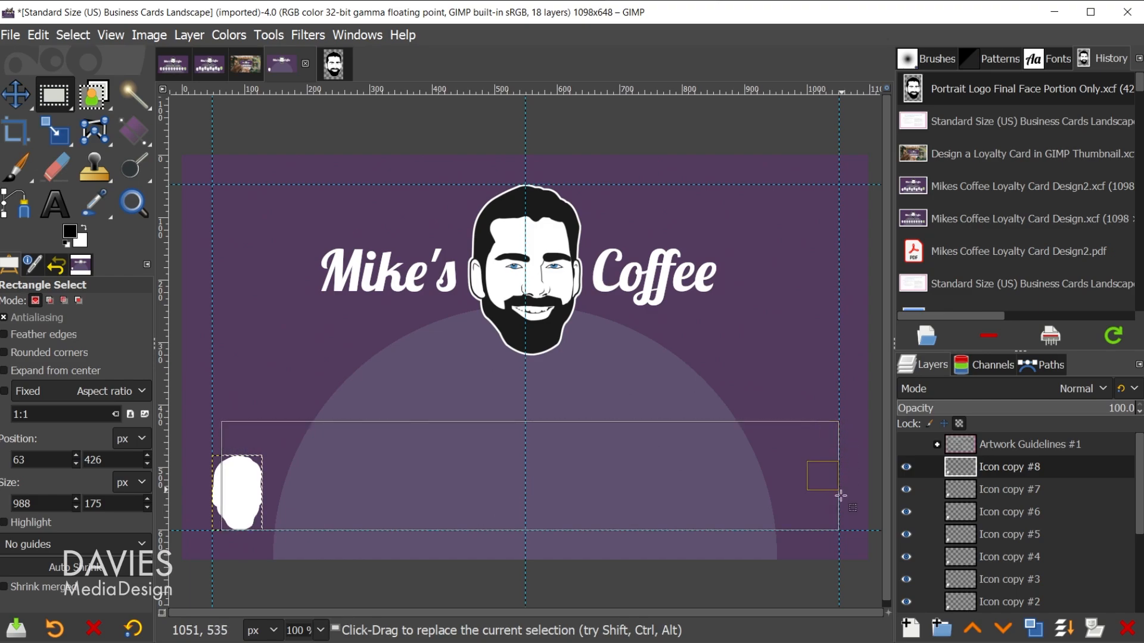
{"action": "left_click_drag", "start_coordinate": [235, 469], "coordinate": [225, 468]}
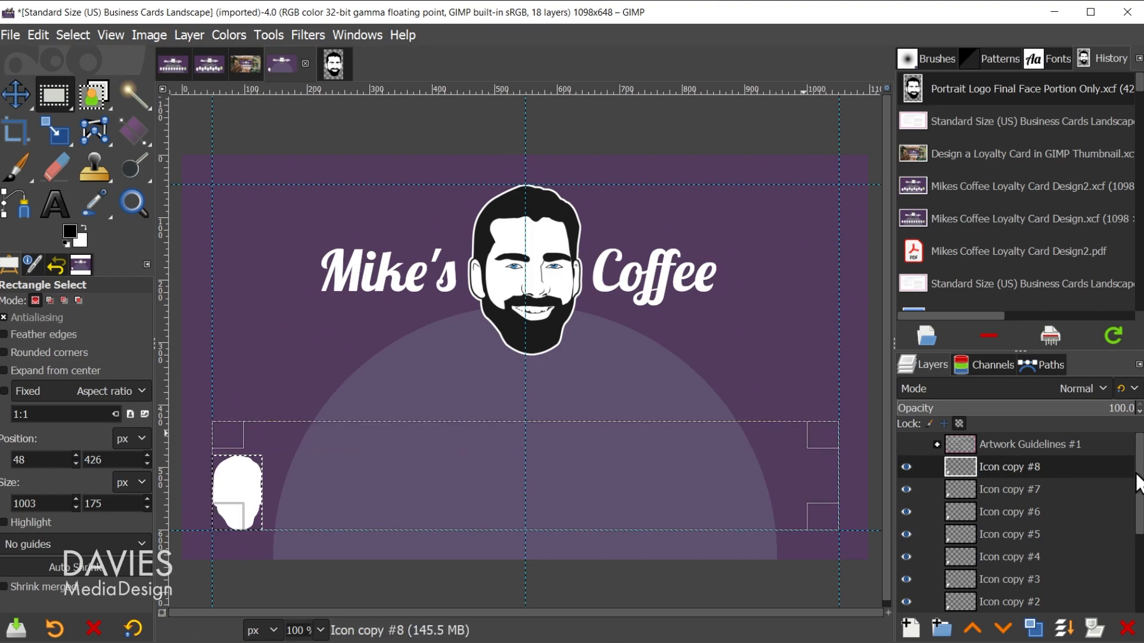
Step: Make the Background layer active and distribute all ten stacked icons evenly across the width, relative to the selection
{"action": "scroll", "coordinate": [1138, 499], "scroll_direction": "down", "scroll_amount": 1}
{"action": "scroll", "coordinate": [1138, 499], "scroll_direction": "down", "scroll_amount": 5}
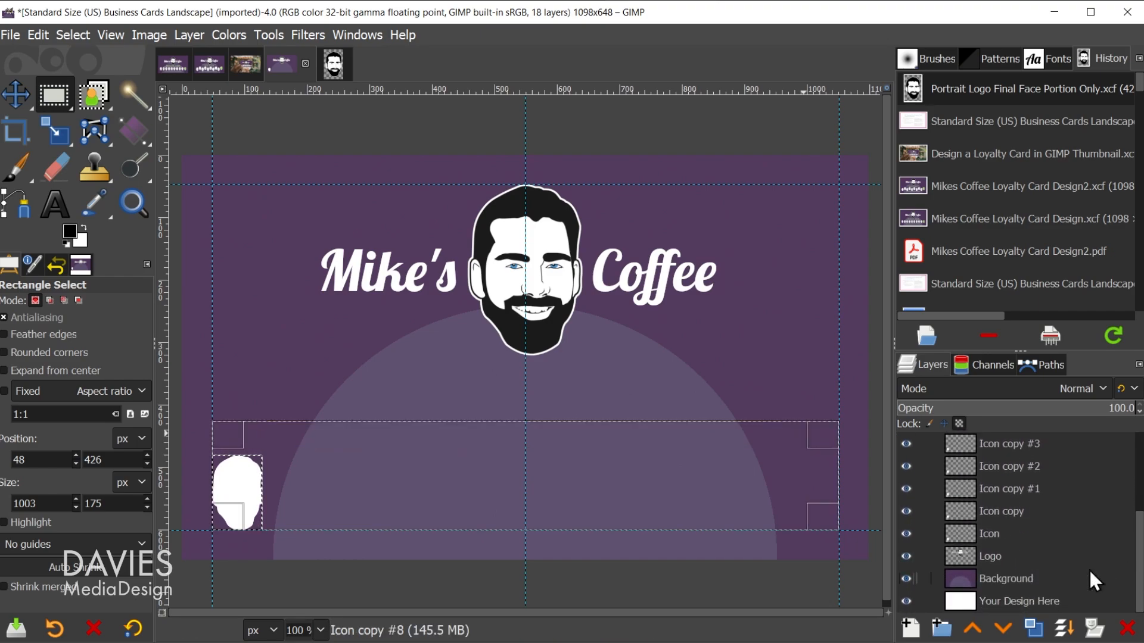
{"action": "left_click", "coordinate": [968, 580]}
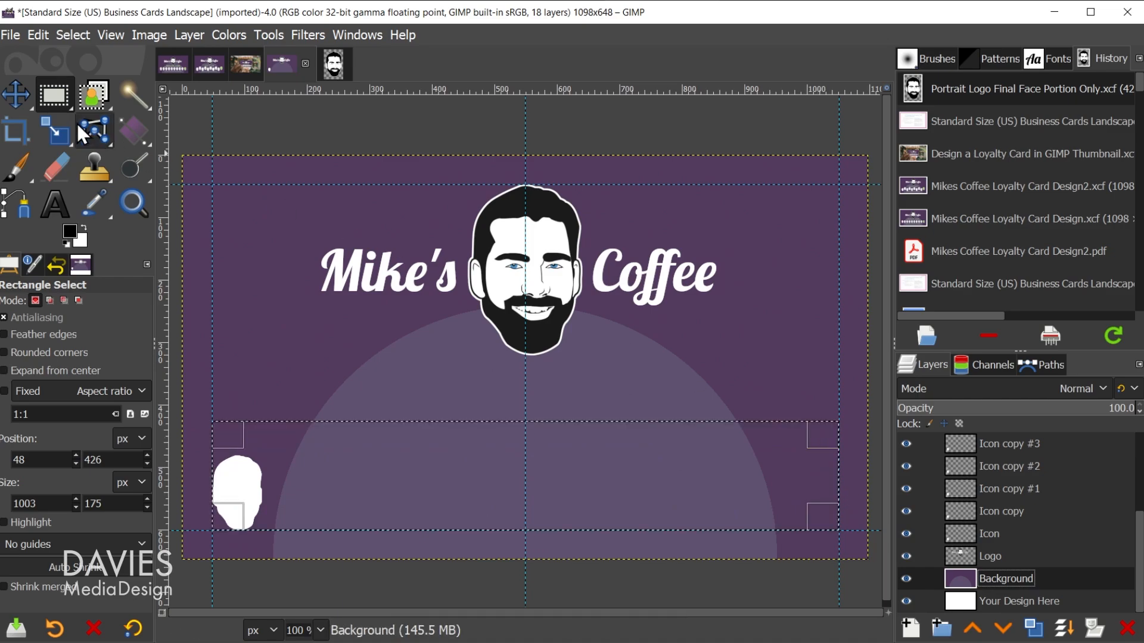
{"action": "left_click_drag", "start_coordinate": [19, 94], "coordinate": [70, 131]}
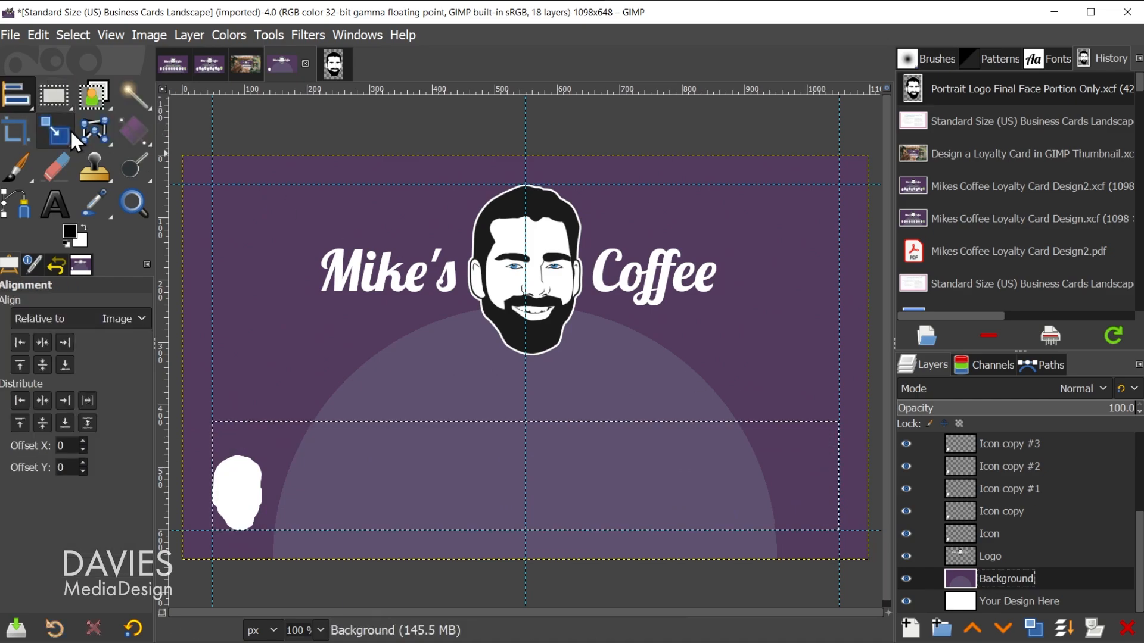
{"action": "left_click", "coordinate": [115, 316]}
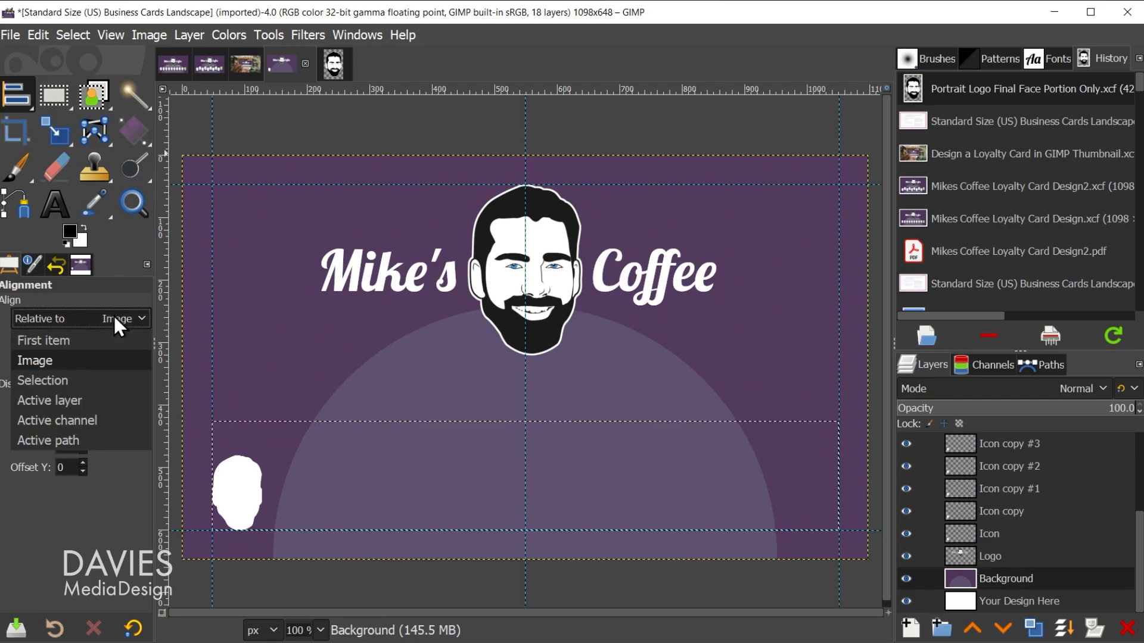
{"action": "left_click", "coordinate": [103, 379]}
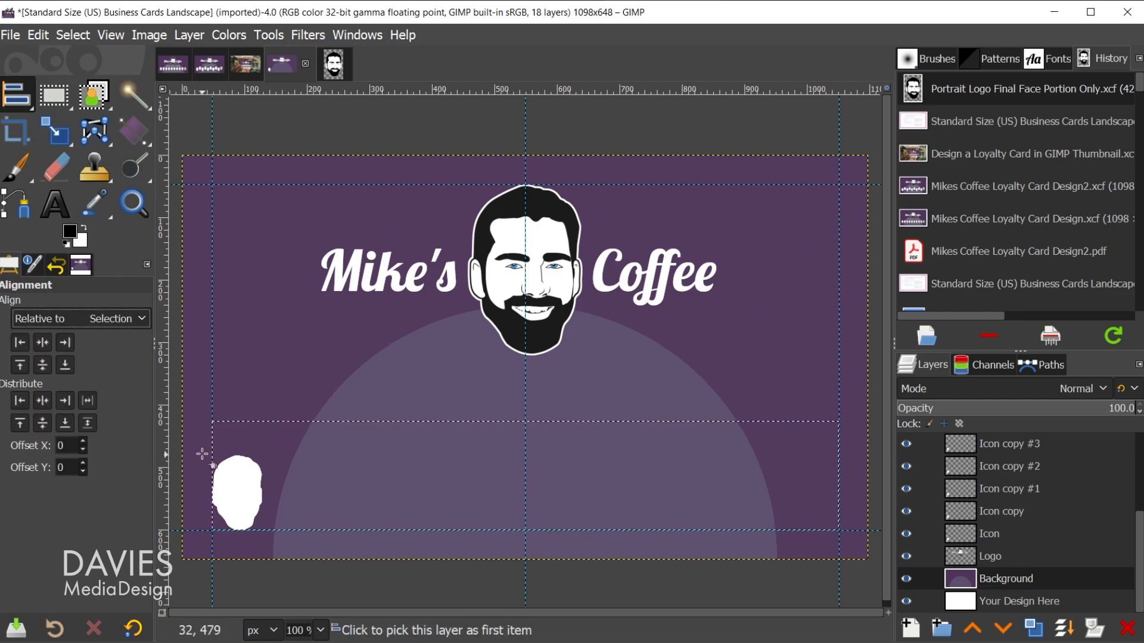
{"action": "left_click_drag", "start_coordinate": [200, 442], "coordinate": [282, 538]}
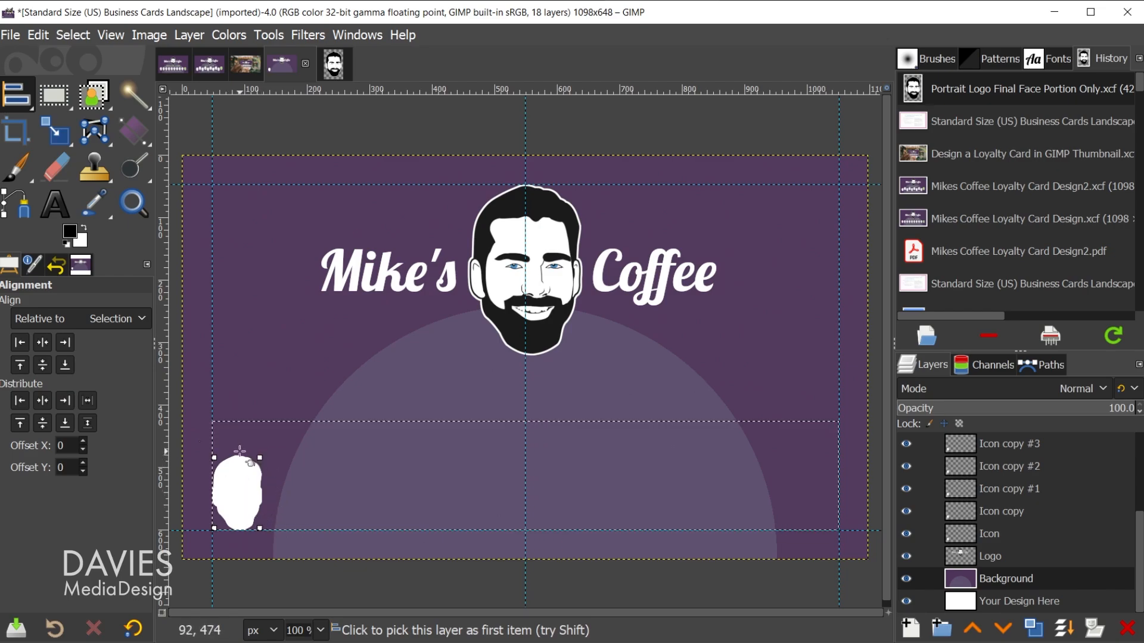
{"action": "left_click", "coordinate": [87, 396]}
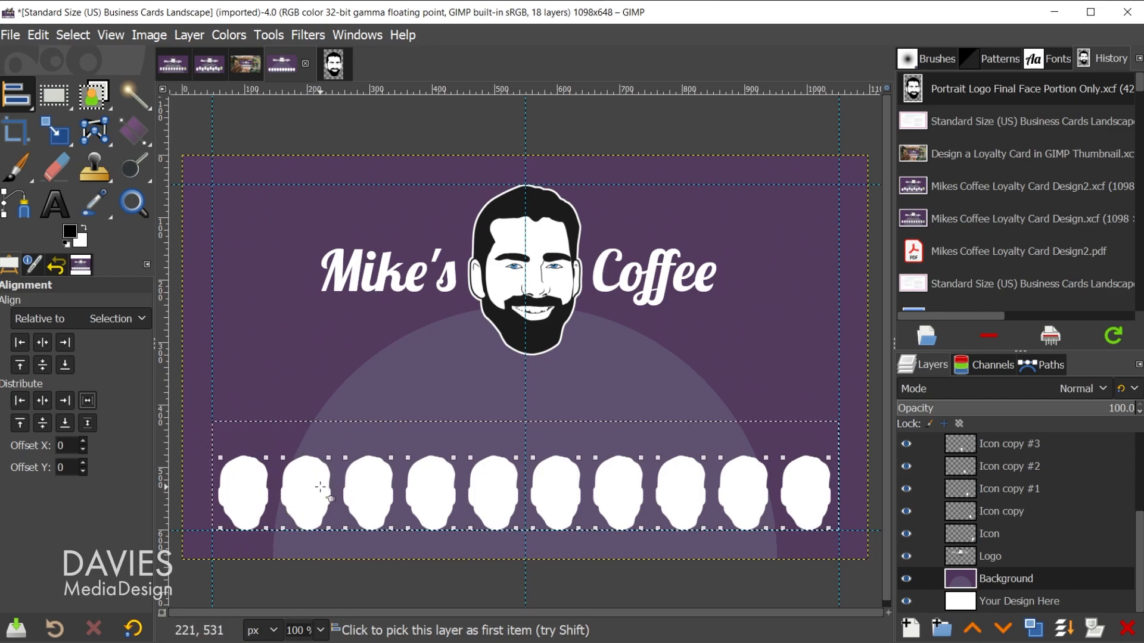
Step: Examine the stamp layout in the finished Mikes Coffee Loyalty Card Design2 image, and return to the working card
{"action": "left_click", "coordinate": [207, 63]}
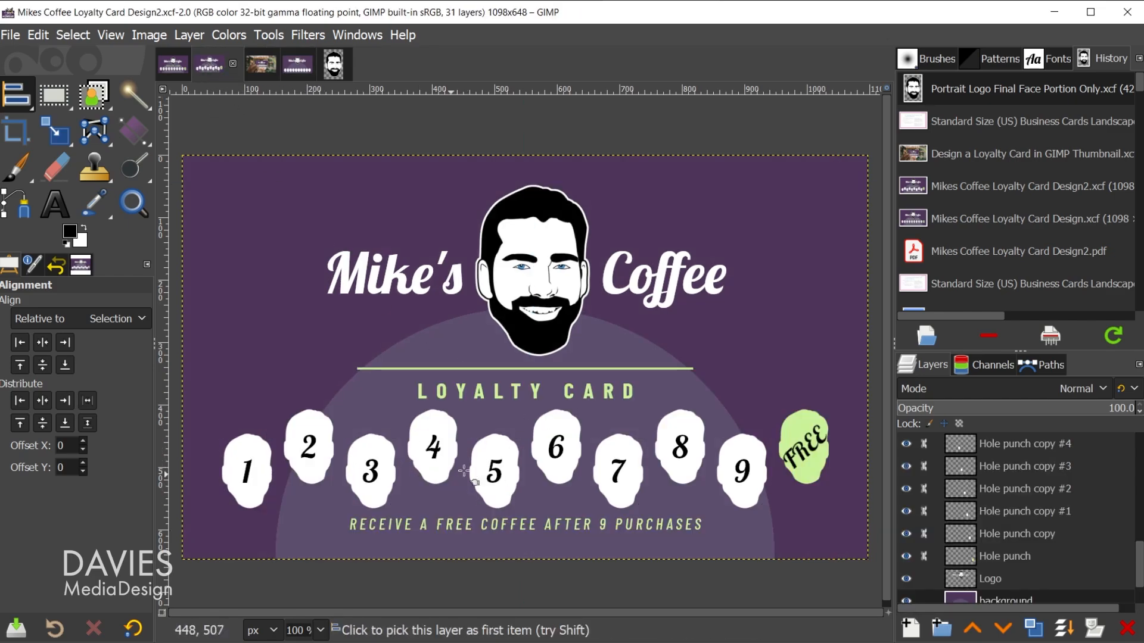
{"action": "left_click", "coordinate": [298, 65]}
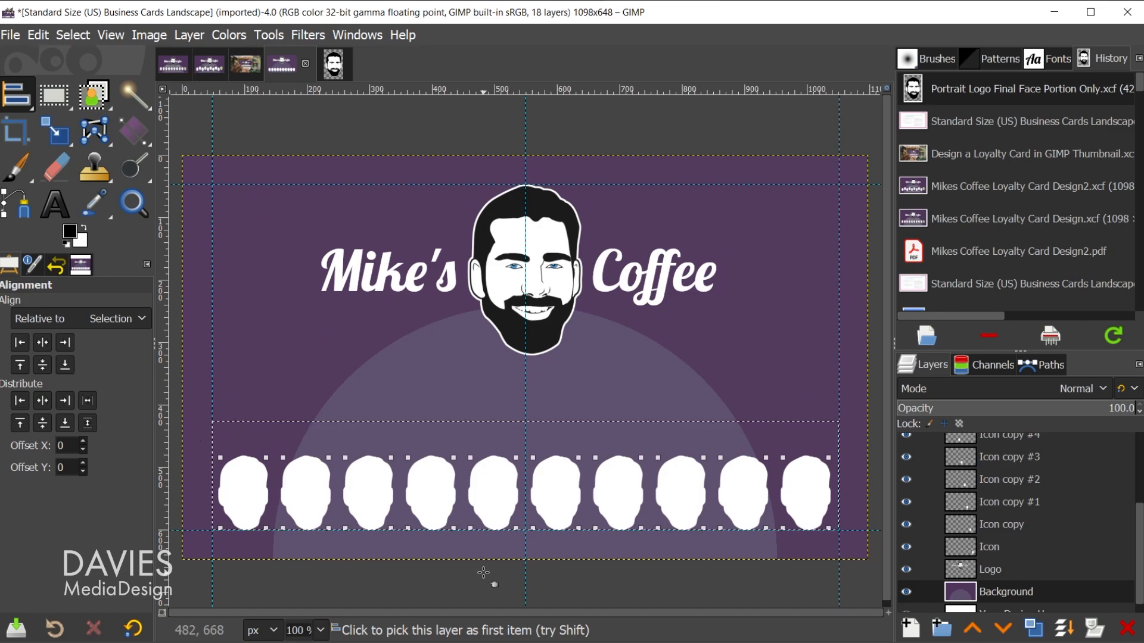
Step: Pick alternate icons for alignment, and lower the rectangular selection's top edge so that it measures 1003 × 161 px
{"action": "left_click", "coordinate": [306, 497]}
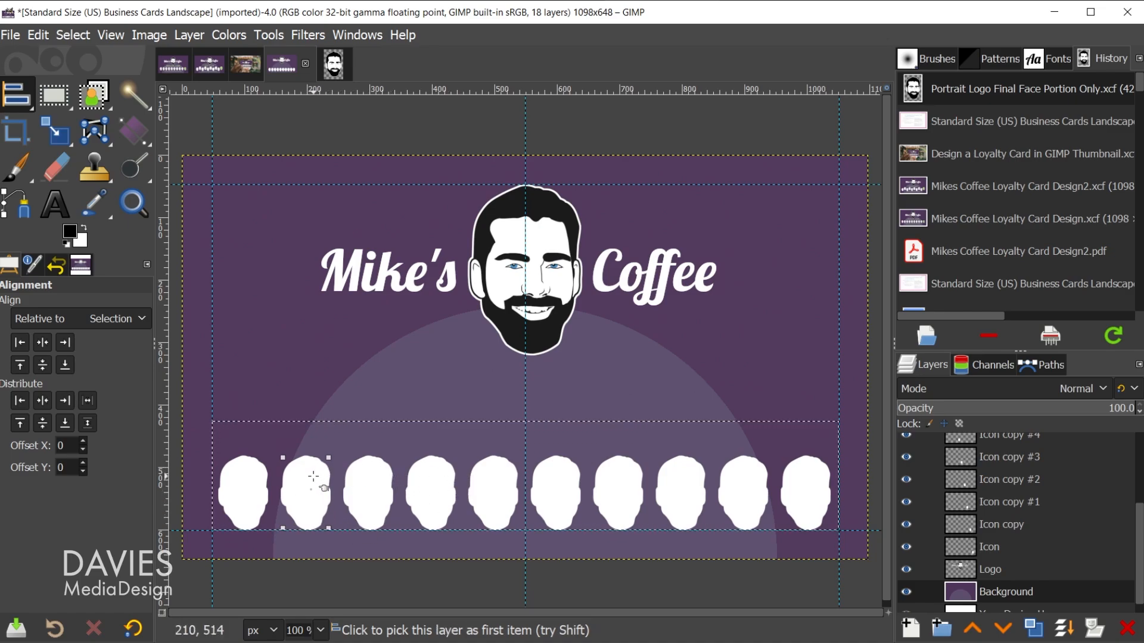
{"action": "left_click", "coordinate": [434, 485], "text": "shift"}
{"action": "left_click", "coordinate": [53, 96]}
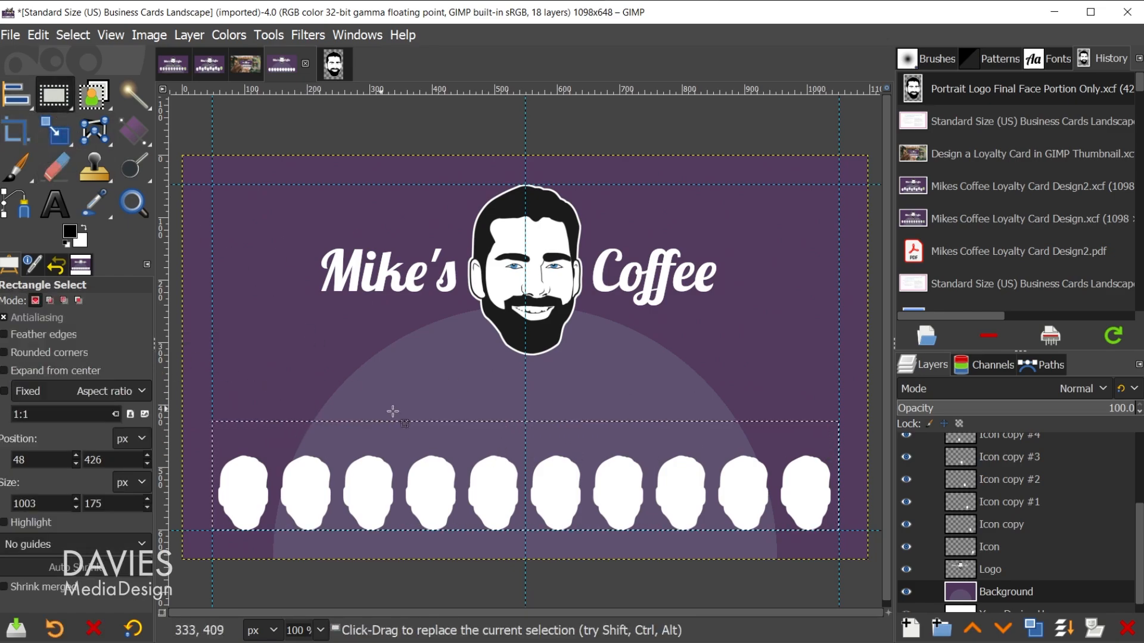
{"action": "left_click", "coordinate": [409, 440]}
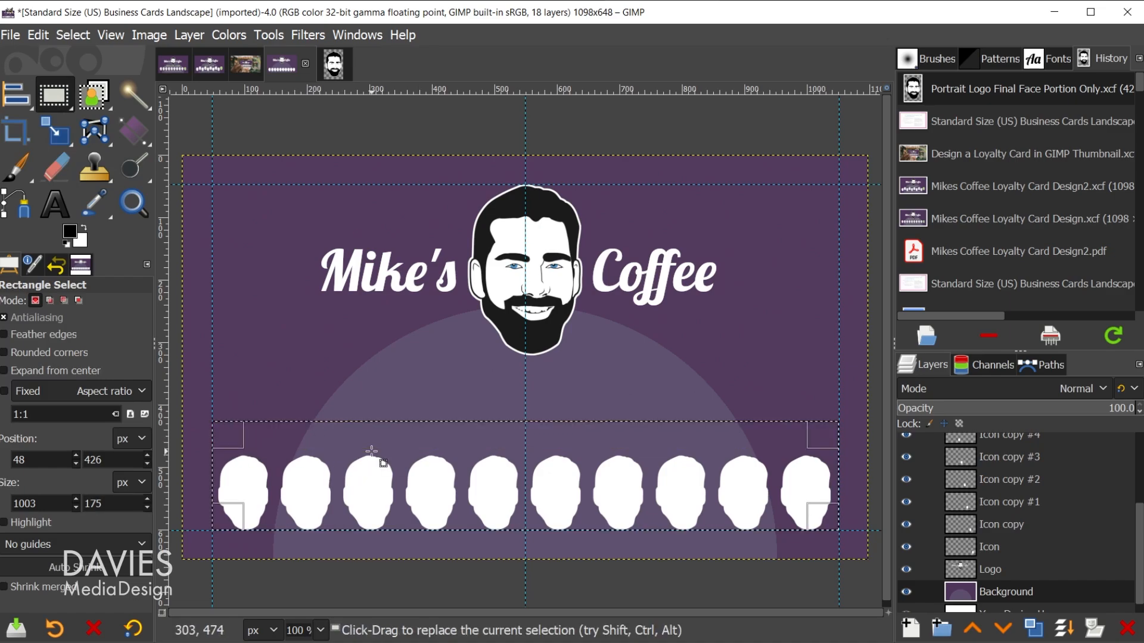
{"action": "left_click_drag", "start_coordinate": [379, 428], "coordinate": [386, 448]}
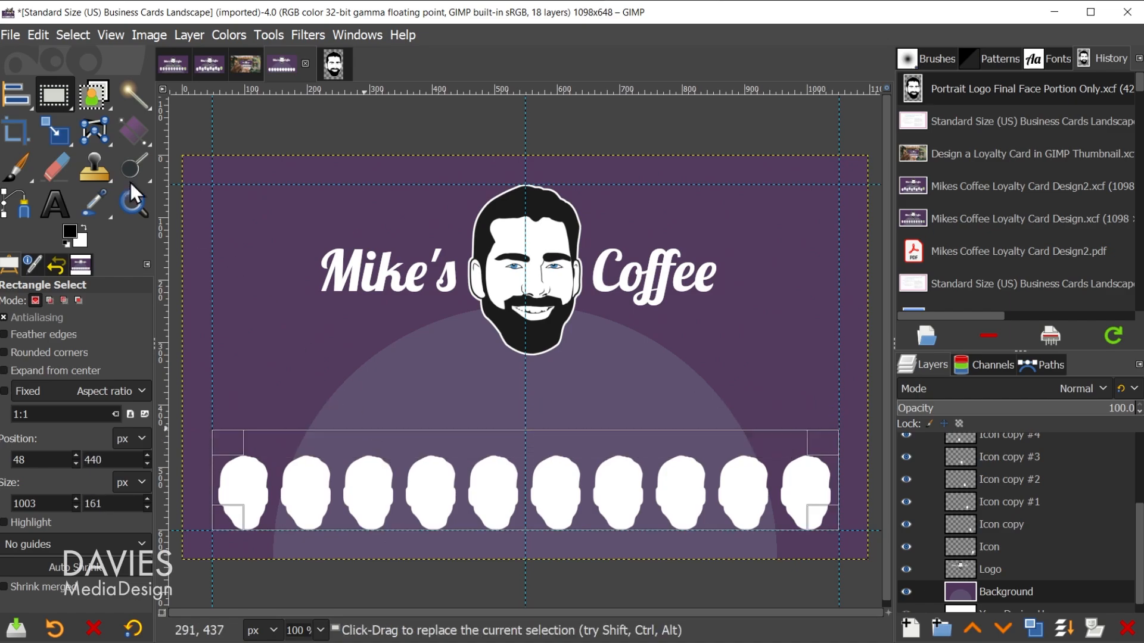
Step: Align the second, fourth, sixth, eighth and tenth icons to the selection's top edge to stagger the row
{"action": "left_click", "coordinate": [19, 90]}
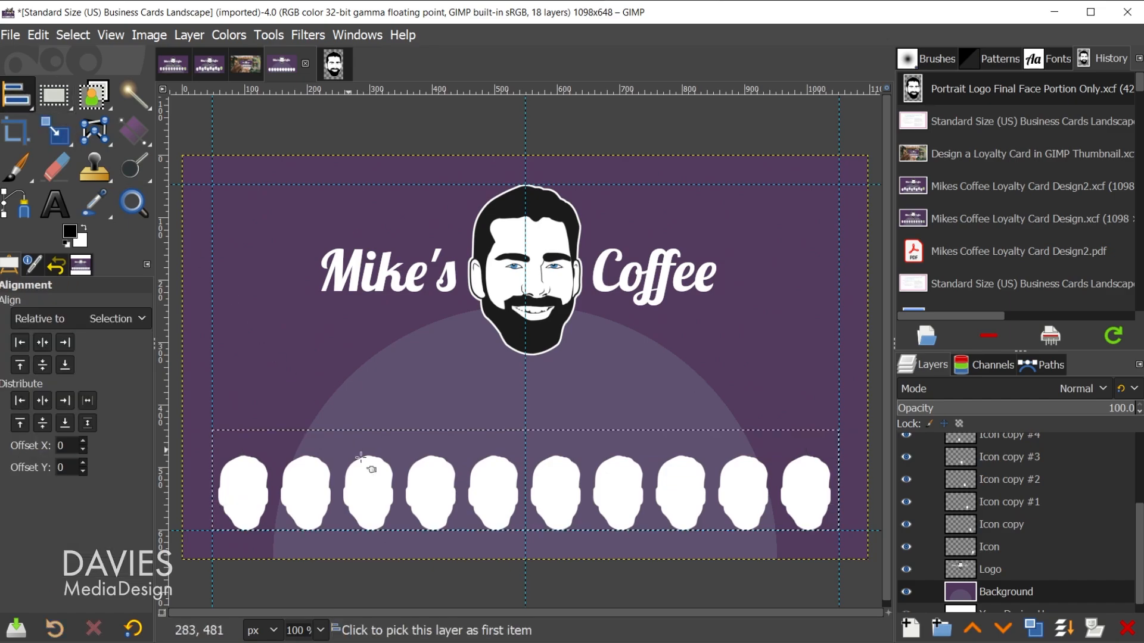
{"action": "left_click", "coordinate": [316, 490]}
{"action": "left_click", "coordinate": [441, 492], "text": "shift"}
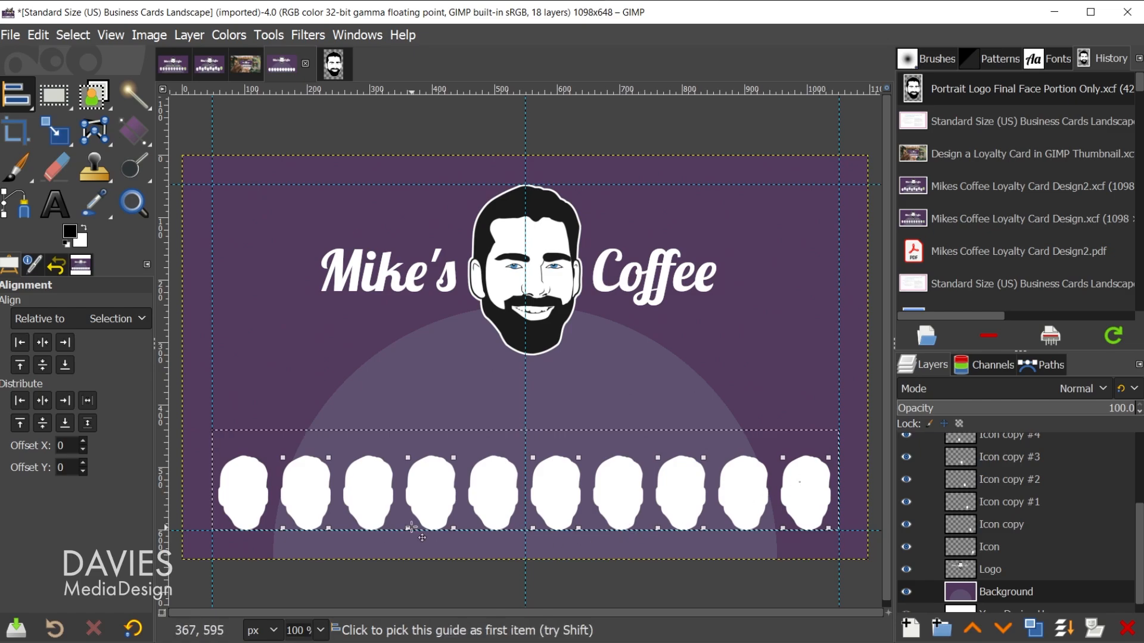
{"action": "left_click", "coordinate": [19, 365]}
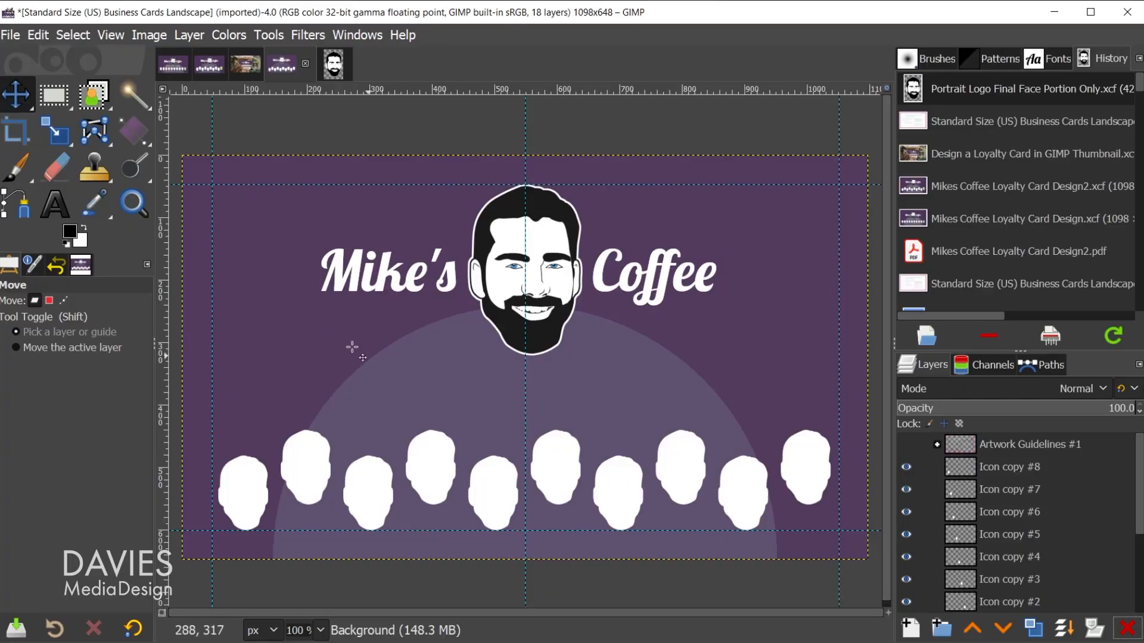
Step: Add a black "1" in 50 px Lobster text on the first icon, and raise its layer to the top of the stack
{"action": "left_click", "coordinate": [54, 204]}
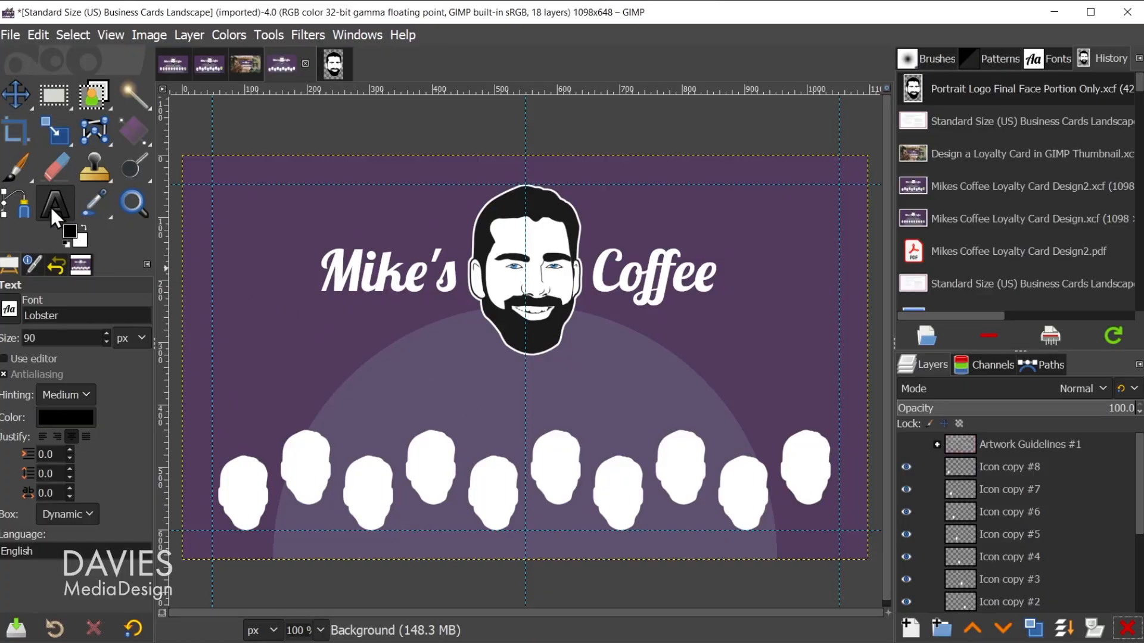
{"action": "left_click_drag", "start_coordinate": [41, 338], "coordinate": [13, 336]}
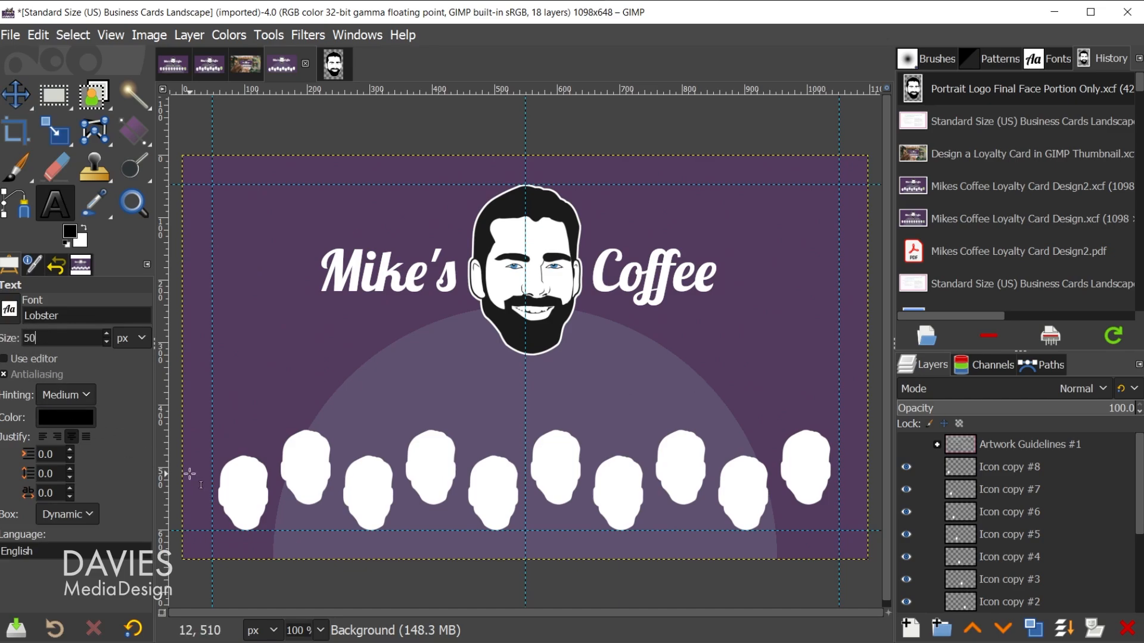
{"action": "left_click", "coordinate": [236, 489]}
{"action": "type", "text": "1"}
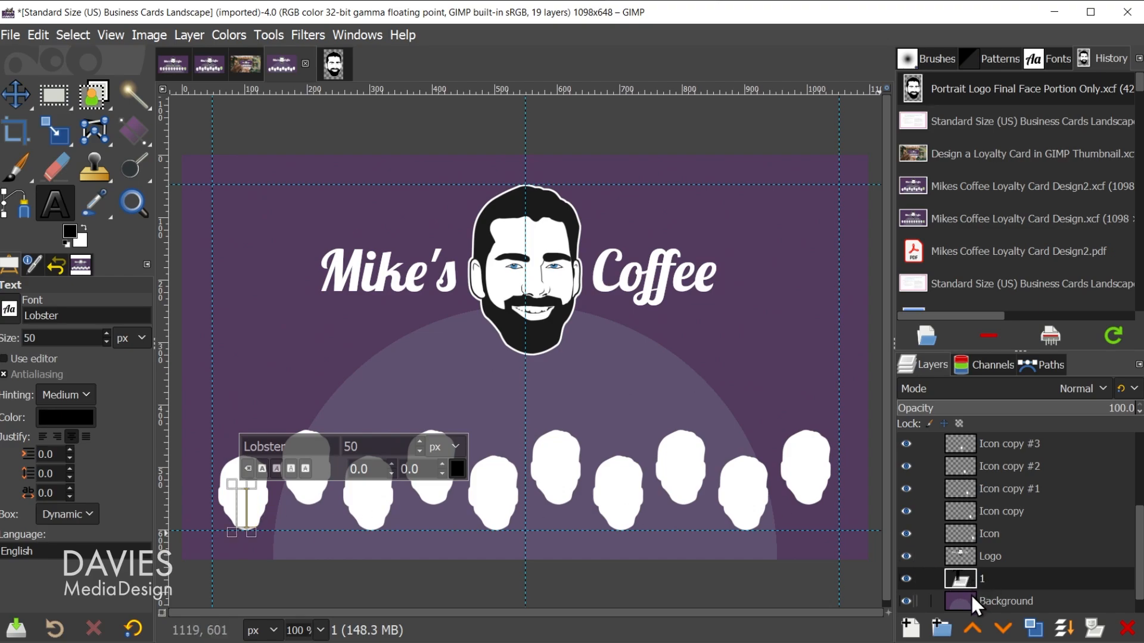
{"action": "left_click", "coordinate": [973, 630], "text": "shift"}
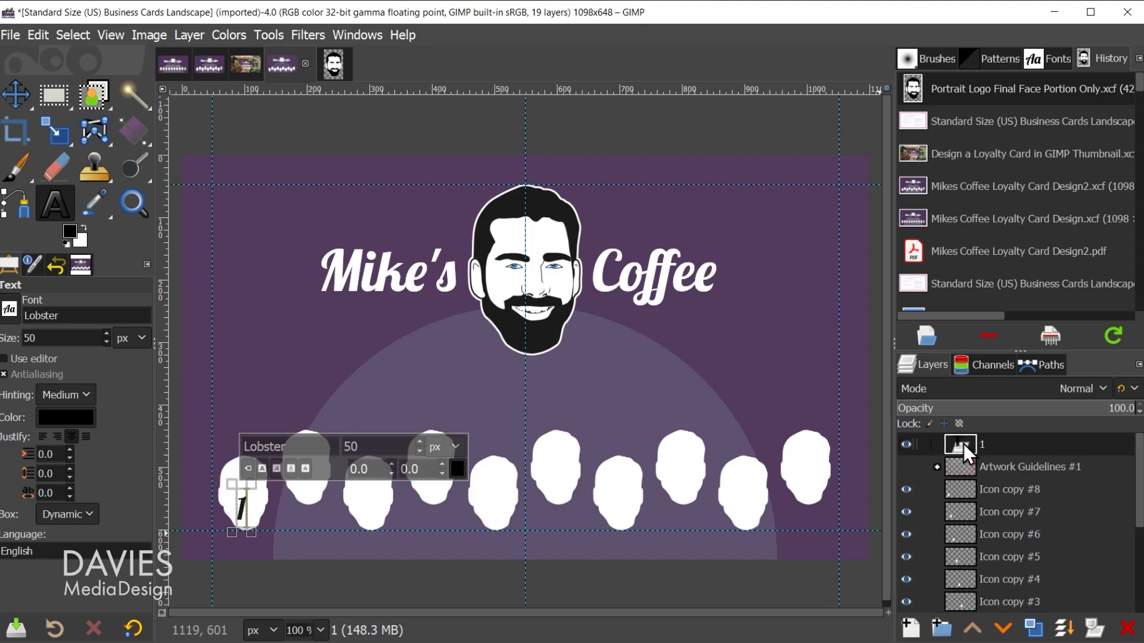
Step: Add the numbers 2, 3, 4 and 5 as separate text layers near the second to fifth face icons
{"action": "left_click", "coordinate": [298, 494]}
{"action": "type", "text": "2"}
{"action": "left_click", "coordinate": [362, 506]}
{"action": "type", "text": "3"}
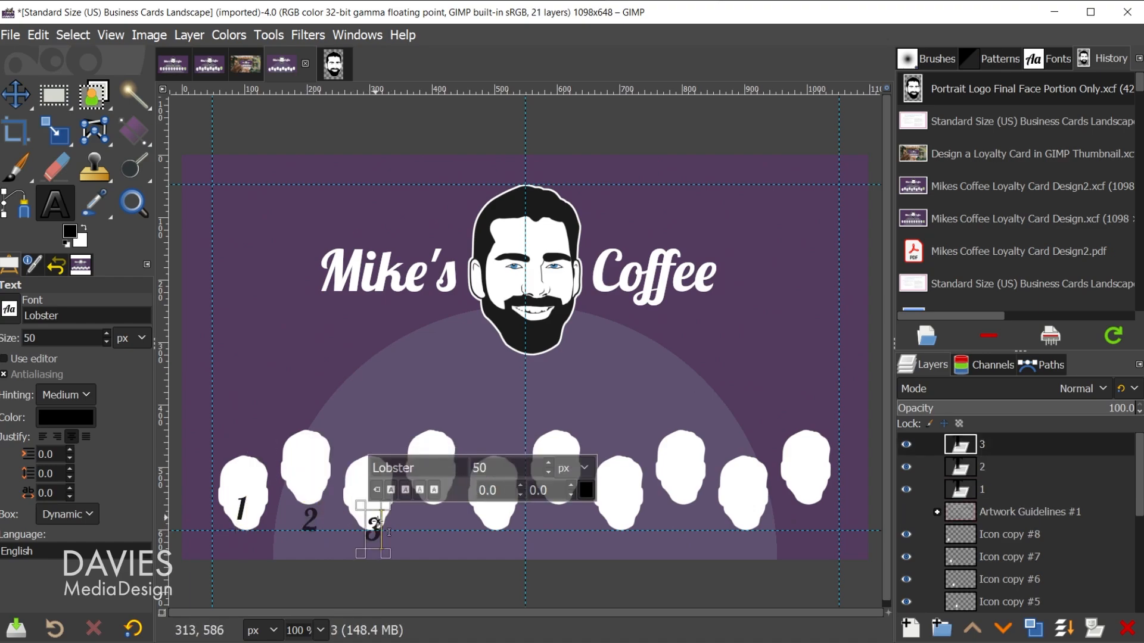
{"action": "left_click", "coordinate": [430, 446]}
{"action": "type", "text": "4"}
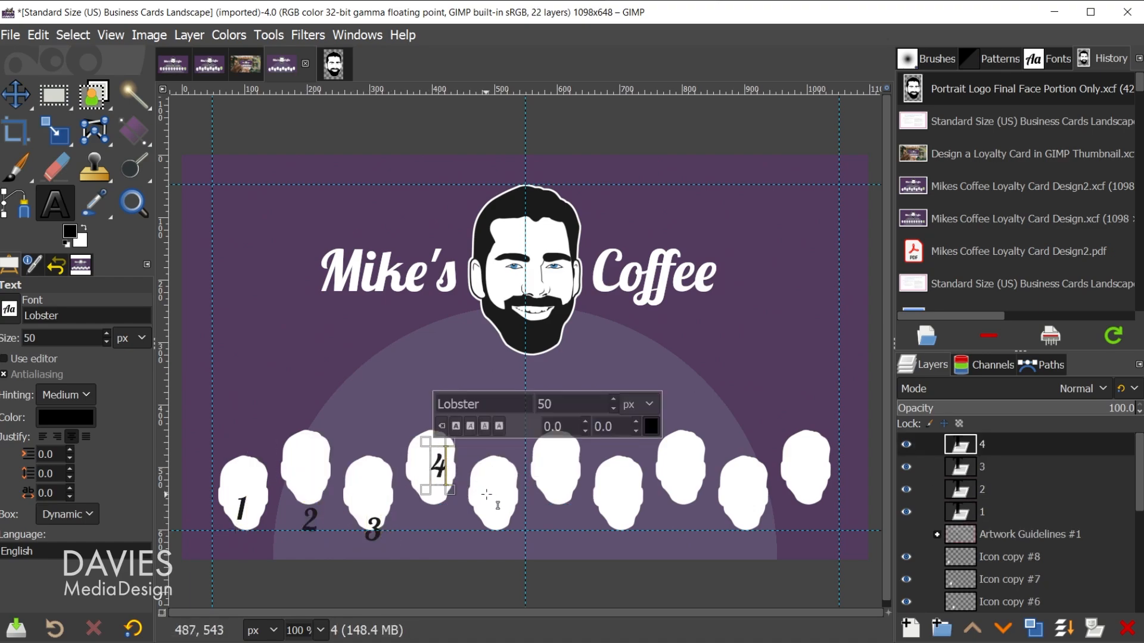
{"action": "left_click", "coordinate": [482, 490]}
{"action": "type", "text": "5"}
Step: Add the numbers 6, 7, 8 and 9 as separate text layers near the sixth to ninth face icons
{"action": "left_click", "coordinate": [557, 499]}
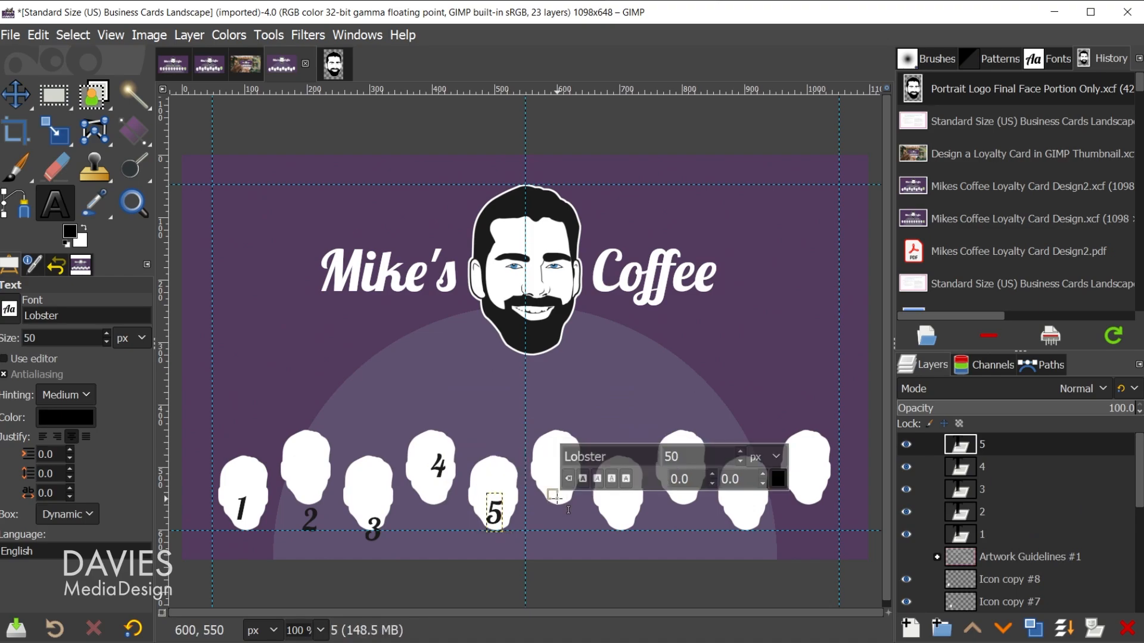
{"action": "type", "text": "6"}
{"action": "left_click", "coordinate": [604, 502]}
{"action": "type", "text": "7"}
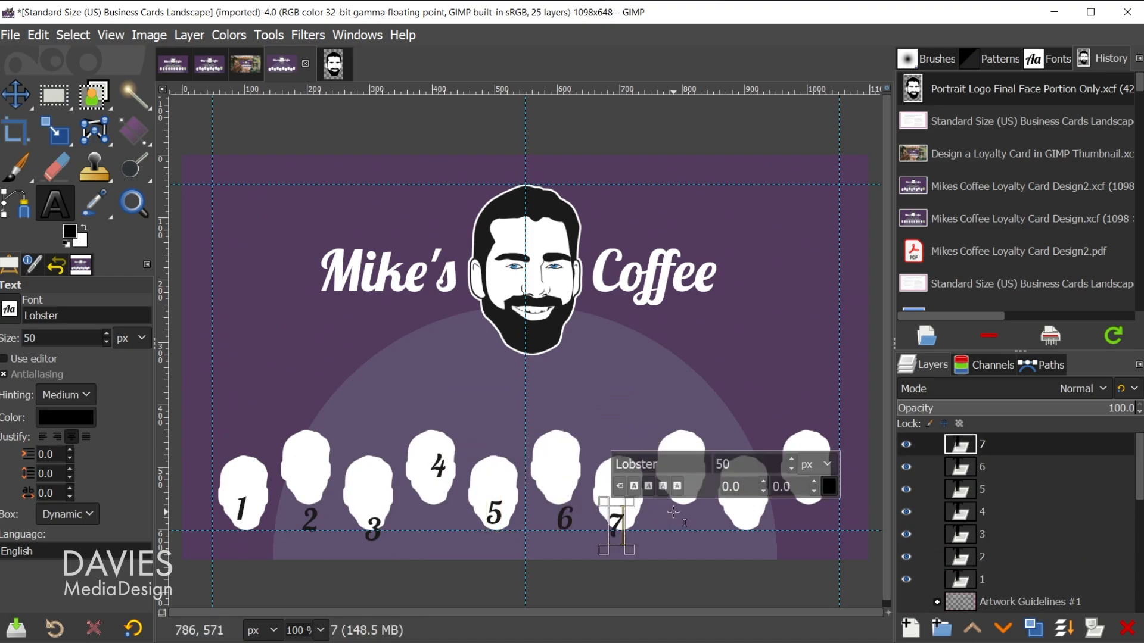
{"action": "left_click", "coordinate": [669, 508]}
{"action": "type", "text": "8"}
{"action": "left_click", "coordinate": [736, 517]}
{"action": "type", "text": "9"}
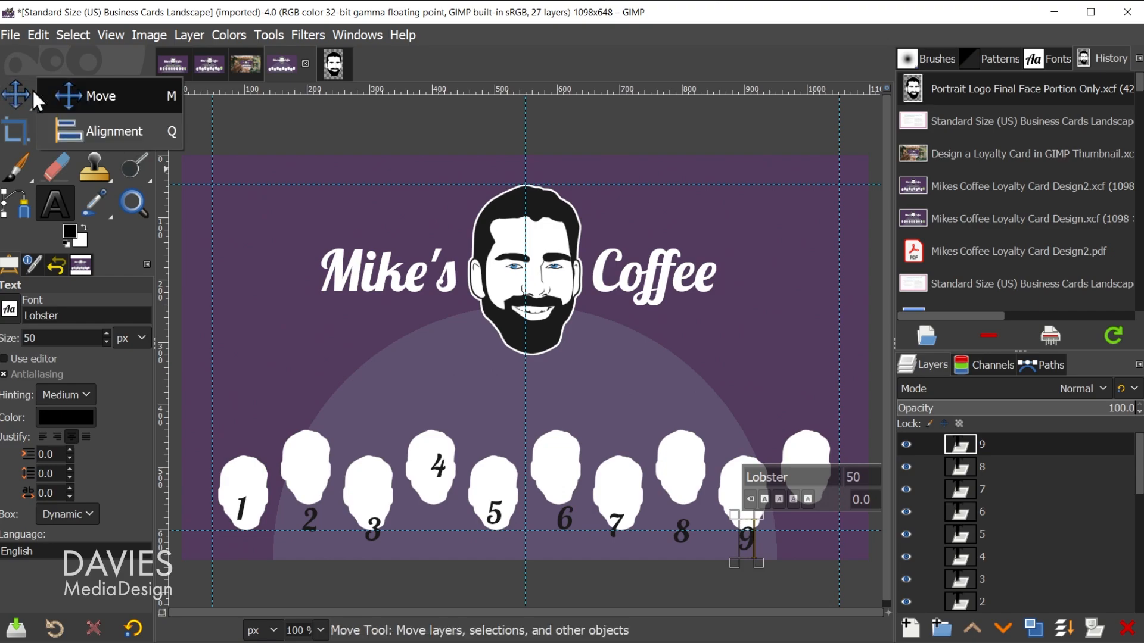
Step: Set alignment relative to the first item, and center the number 1 horizontally and vertically on the first face icon
{"action": "left_click", "coordinate": [116, 130]}
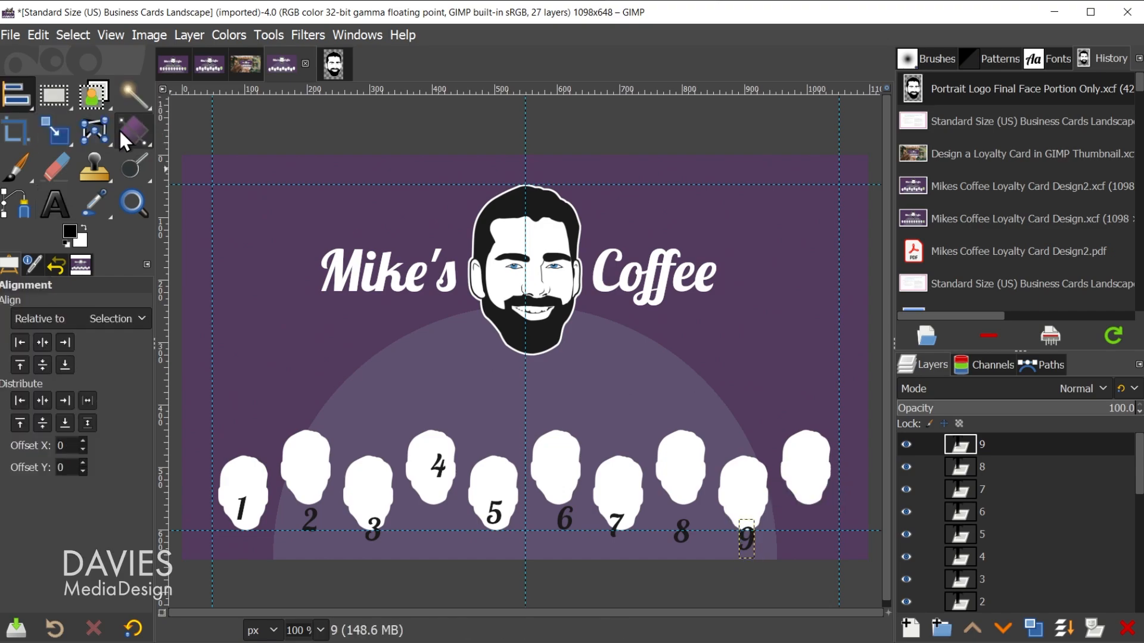
{"action": "left_click", "coordinate": [242, 470]}
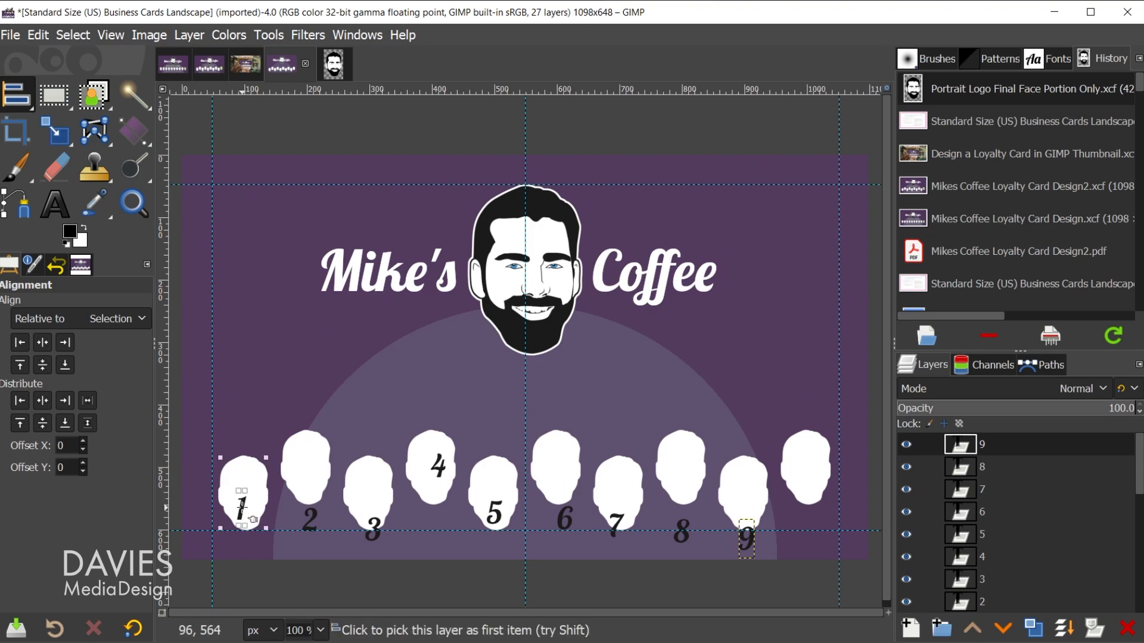
{"action": "left_click", "coordinate": [106, 320]}
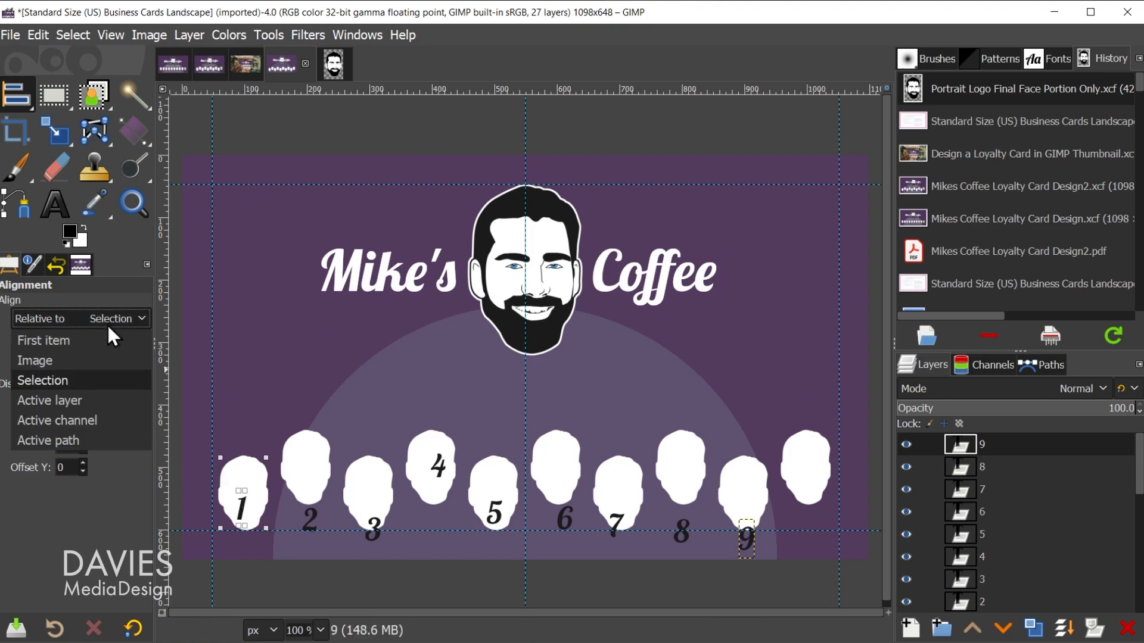
{"action": "left_click", "coordinate": [106, 340]}
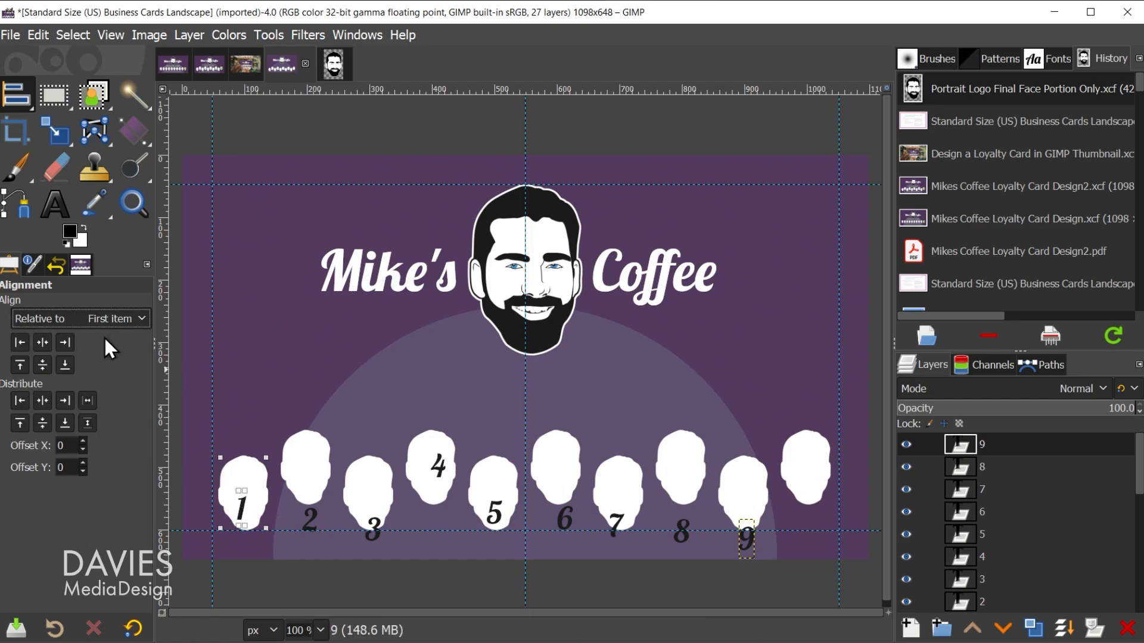
{"action": "left_click", "coordinate": [41, 344]}
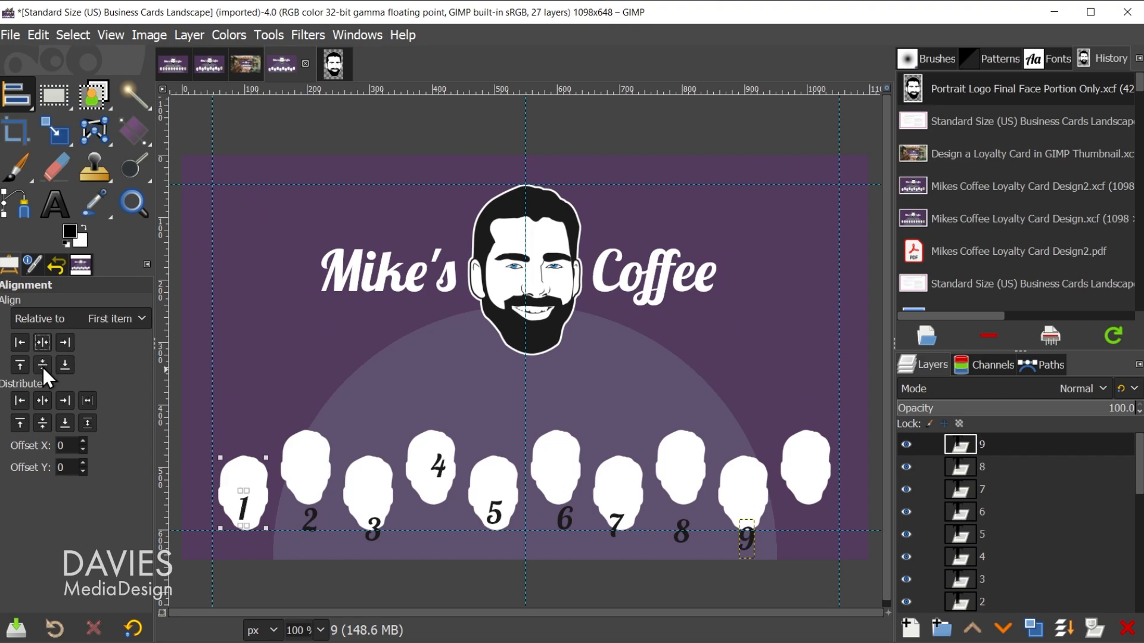
{"action": "left_click", "coordinate": [42, 366]}
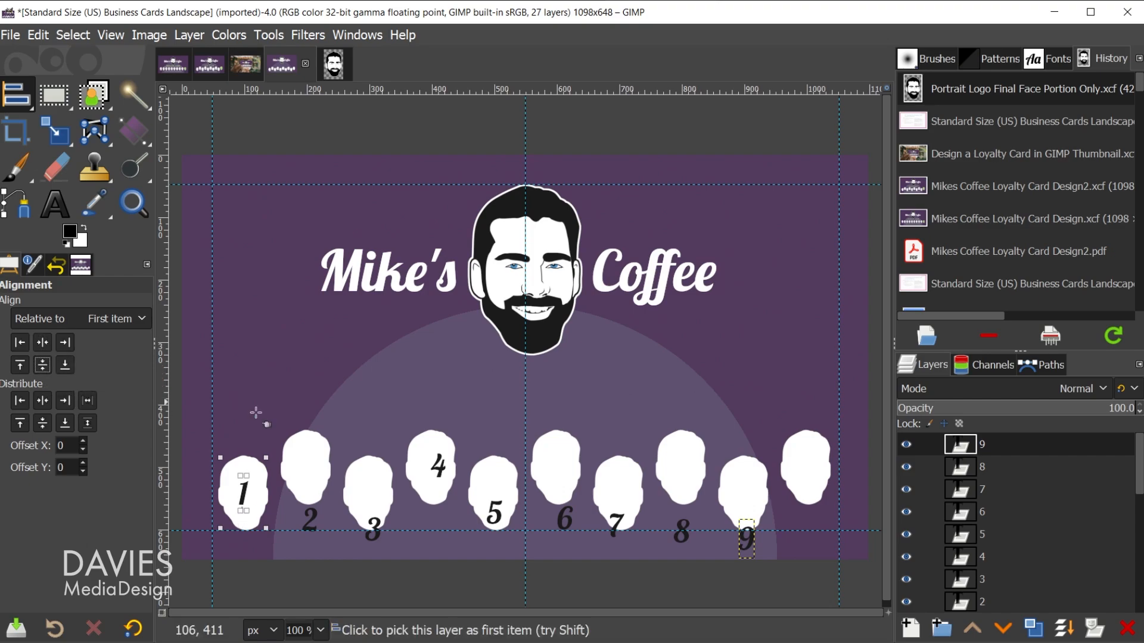
Step: Center the numbers 2 and 3 horizontally and vertically on the second and third face icons
{"action": "left_click", "coordinate": [293, 470]}
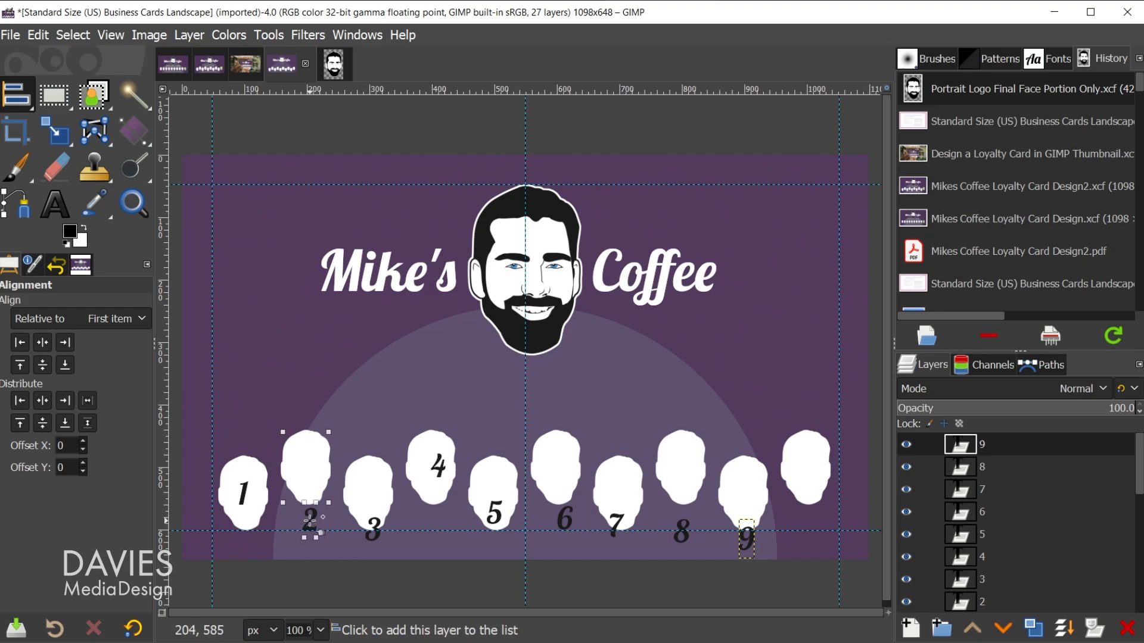
{"action": "left_click", "coordinate": [43, 341]}
{"action": "left_click", "coordinate": [43, 364]}
{"action": "left_click", "coordinate": [356, 469]}
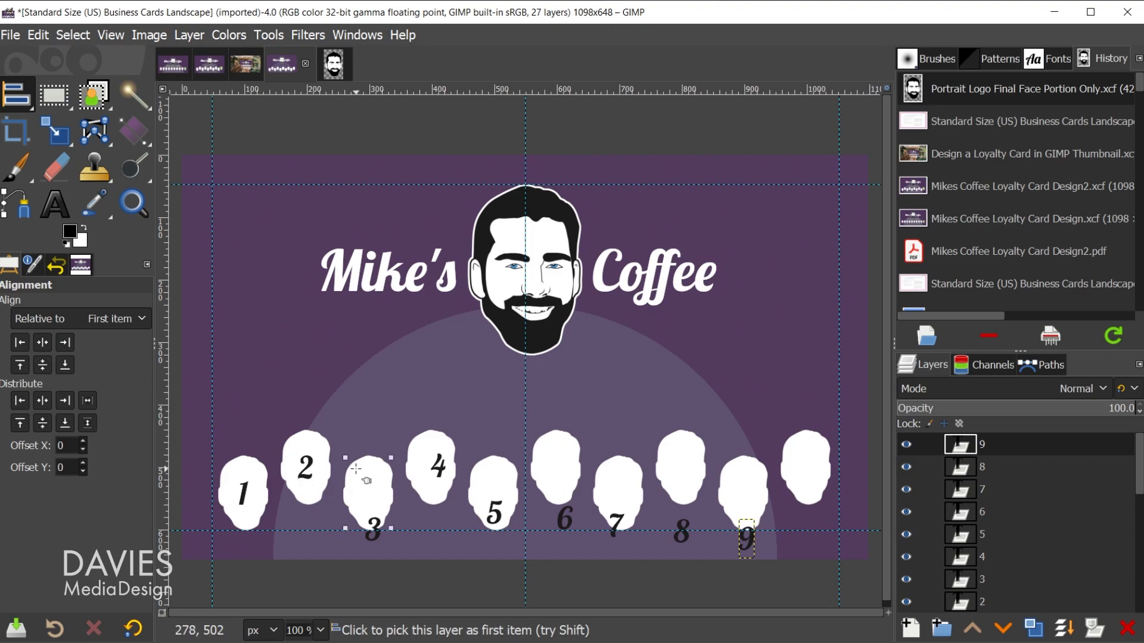
{"action": "left_click", "coordinate": [374, 522], "text": "shift"}
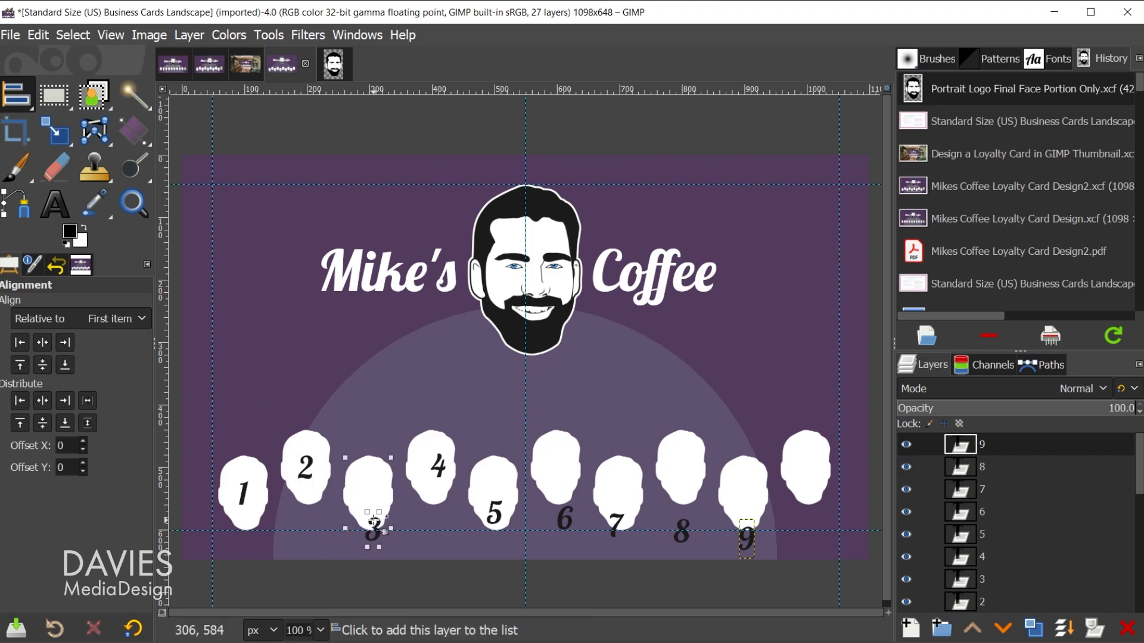
{"action": "left_click", "coordinate": [43, 342]}
{"action": "left_click", "coordinate": [42, 364]}
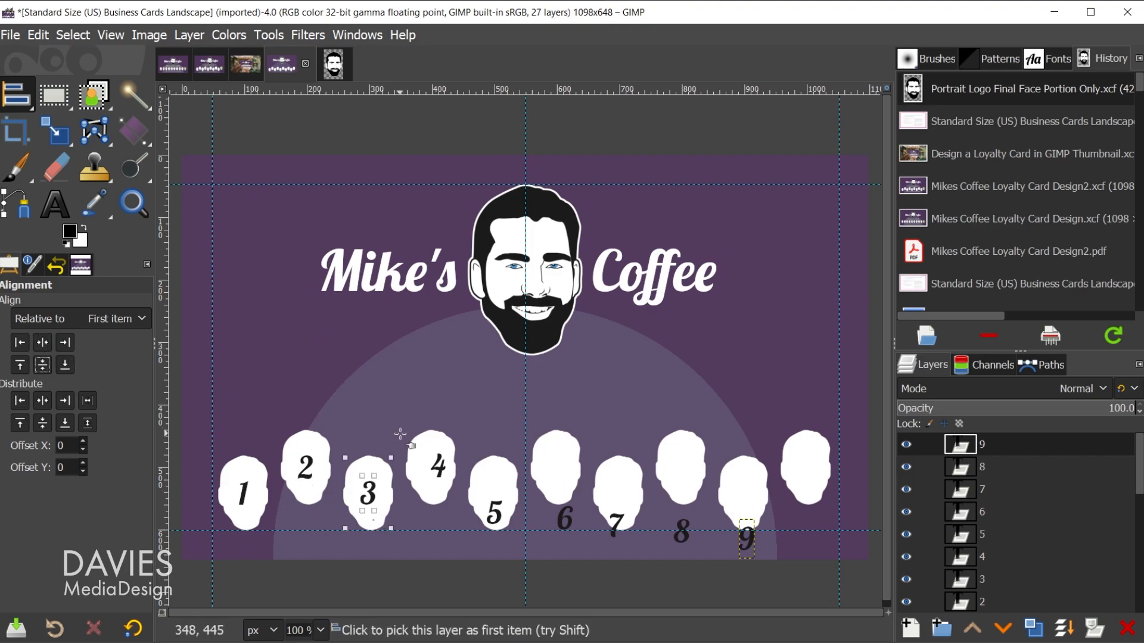
Step: Center the numbers 4 and 5 horizontally and vertically on the fourth and fifth face icons
{"action": "left_click", "coordinate": [430, 442]}
{"action": "left_click", "coordinate": [438, 470], "text": "shift"}
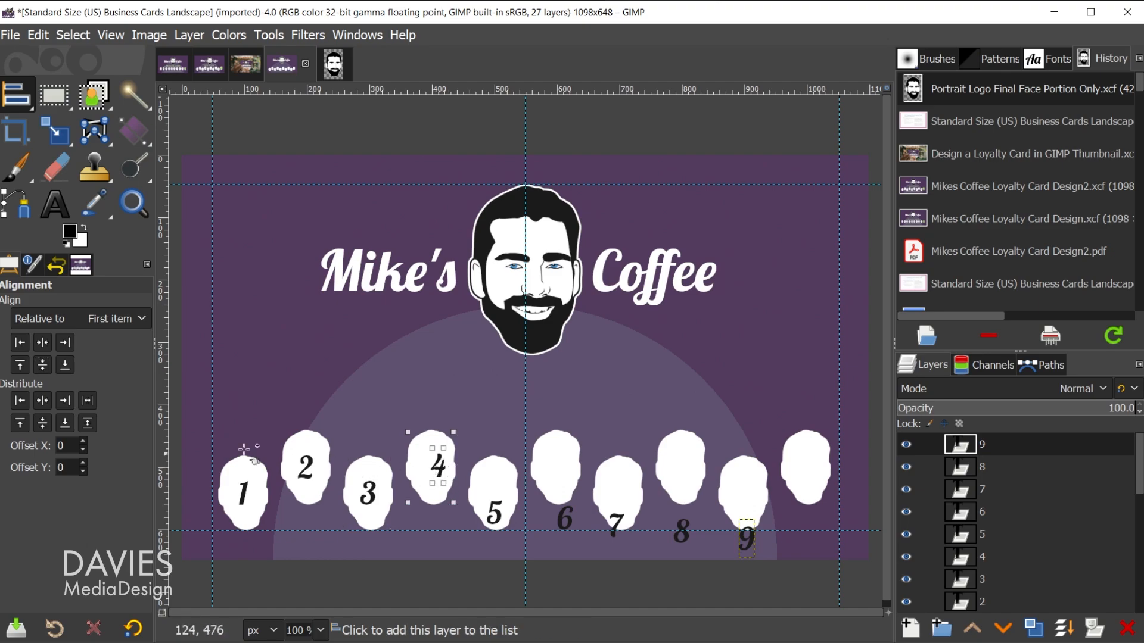
{"action": "left_click", "coordinate": [43, 341]}
{"action": "left_click", "coordinate": [42, 364]}
{"action": "left_click", "coordinate": [490, 471]}
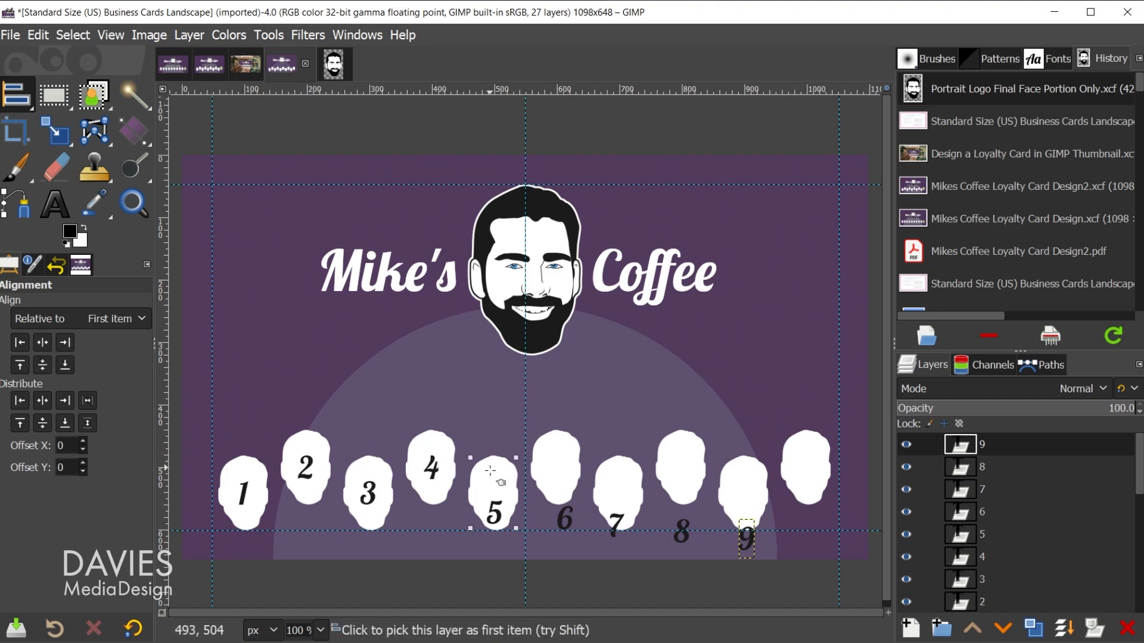
{"action": "left_click", "coordinate": [497, 513], "text": "shift"}
{"action": "left_click", "coordinate": [42, 341]}
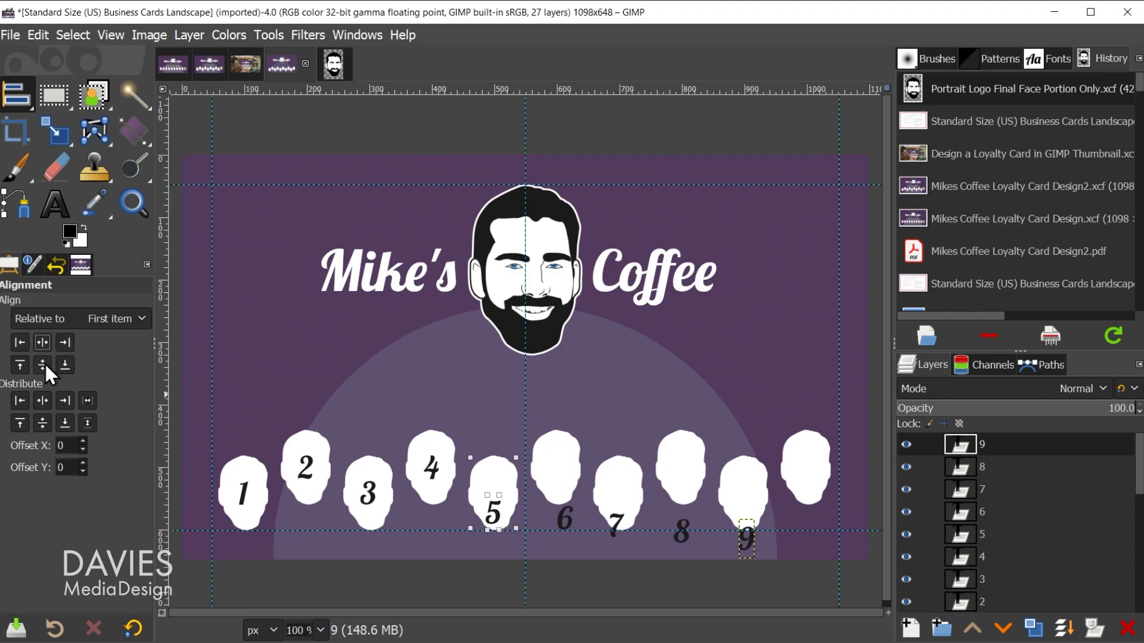
{"action": "left_click", "coordinate": [42, 364]}
Step: Center the numbers 6 and 7 horizontally and vertically on the sixth and seventh face icons
{"action": "left_click", "coordinate": [545, 470]}
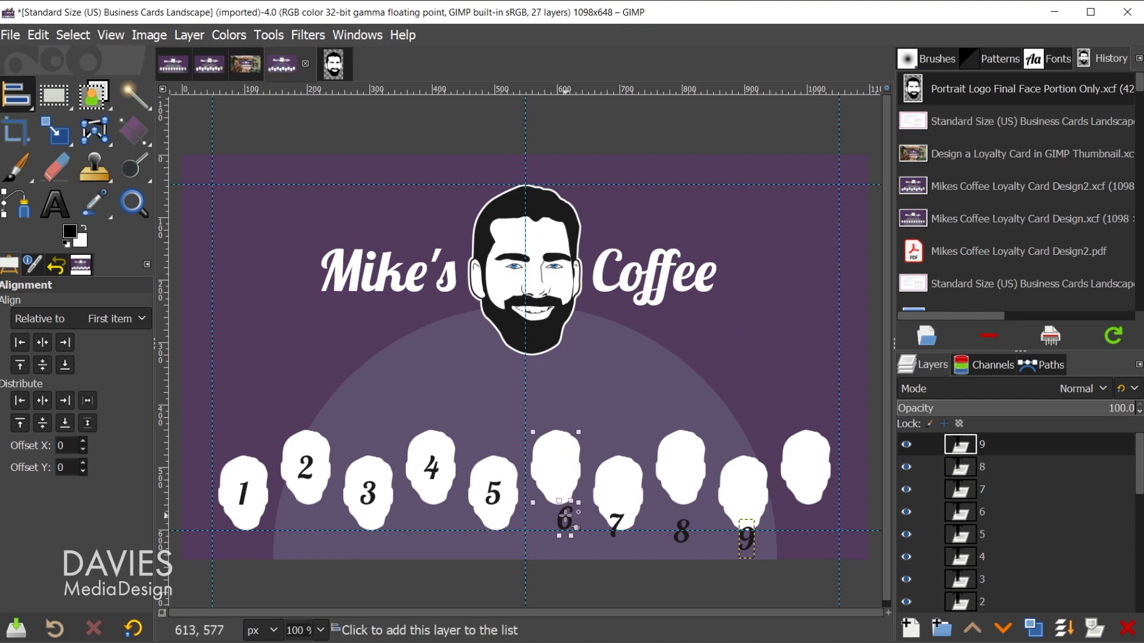
{"action": "left_click", "coordinate": [43, 342]}
{"action": "left_click", "coordinate": [43, 364]}
{"action": "left_click", "coordinate": [616, 483]}
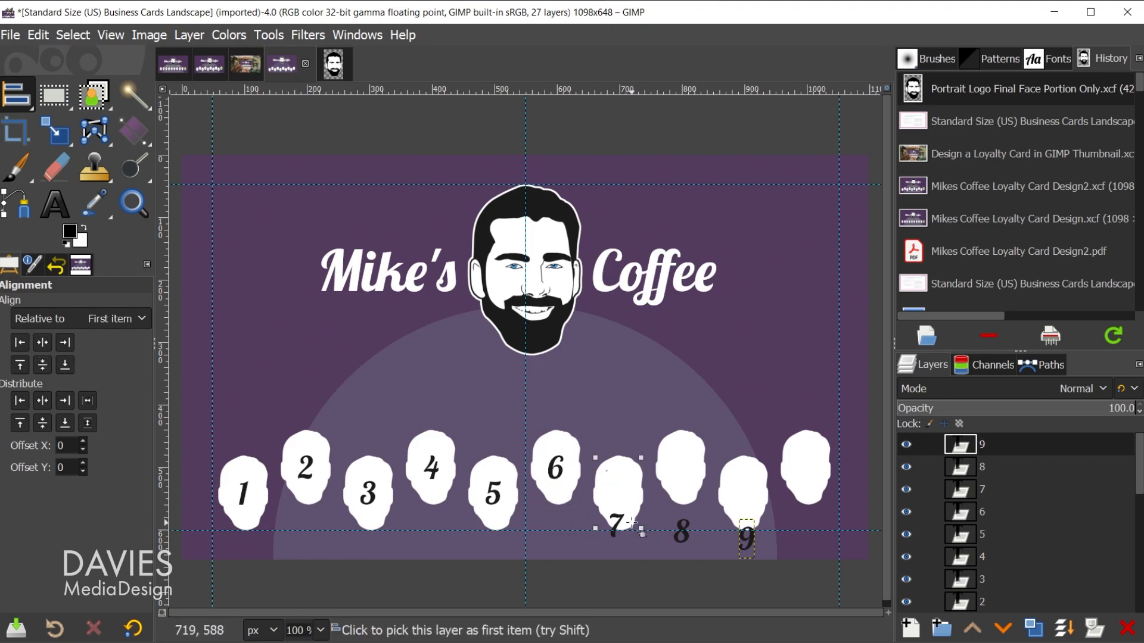
{"action": "left_click", "coordinate": [623, 514], "text": "shift"}
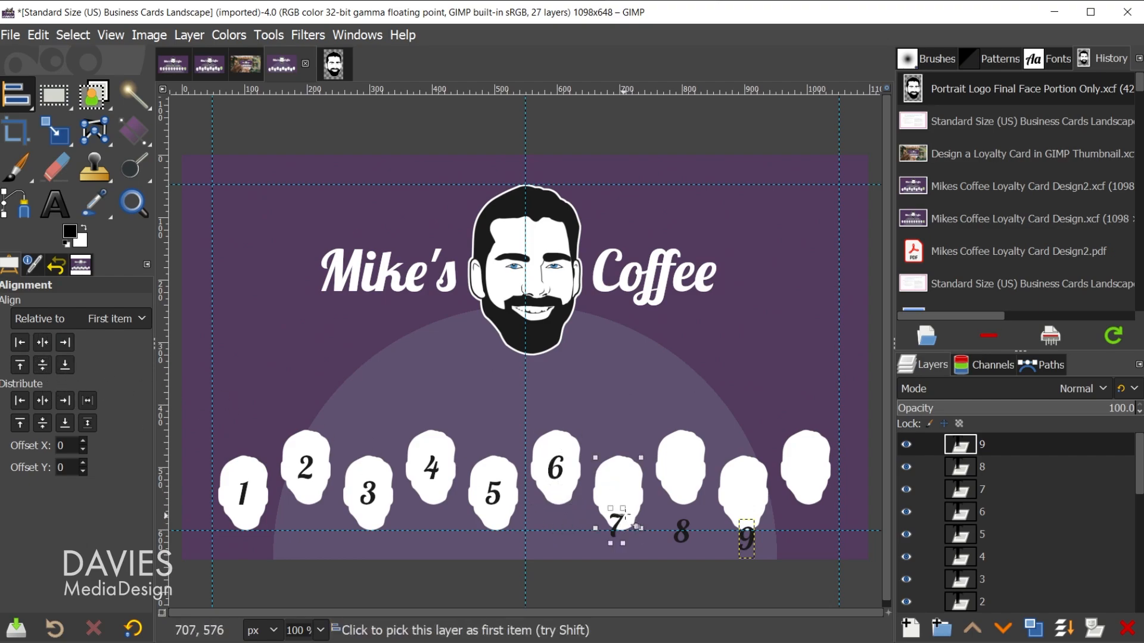
{"action": "left_click", "coordinate": [42, 342]}
{"action": "left_click", "coordinate": [42, 365]}
Step: Center the numbers 8 and 9 horizontally and vertically on the eighth and ninth face icons
{"action": "left_click", "coordinate": [688, 459]}
{"action": "left_click", "coordinate": [686, 527], "text": "shift"}
{"action": "left_click", "coordinate": [42, 342]}
{"action": "left_click", "coordinate": [42, 364]}
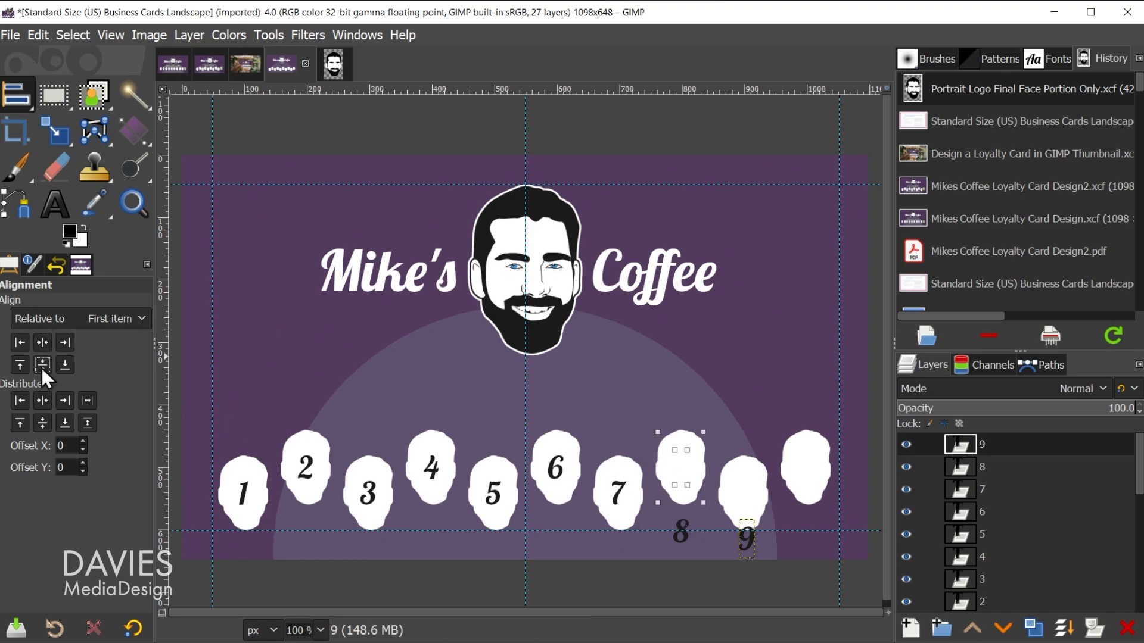
{"action": "left_click", "coordinate": [744, 484]}
{"action": "left_click", "coordinate": [751, 539], "text": "shift"}
{"action": "left_click", "coordinate": [42, 342]}
{"action": "left_click", "coordinate": [42, 364]}
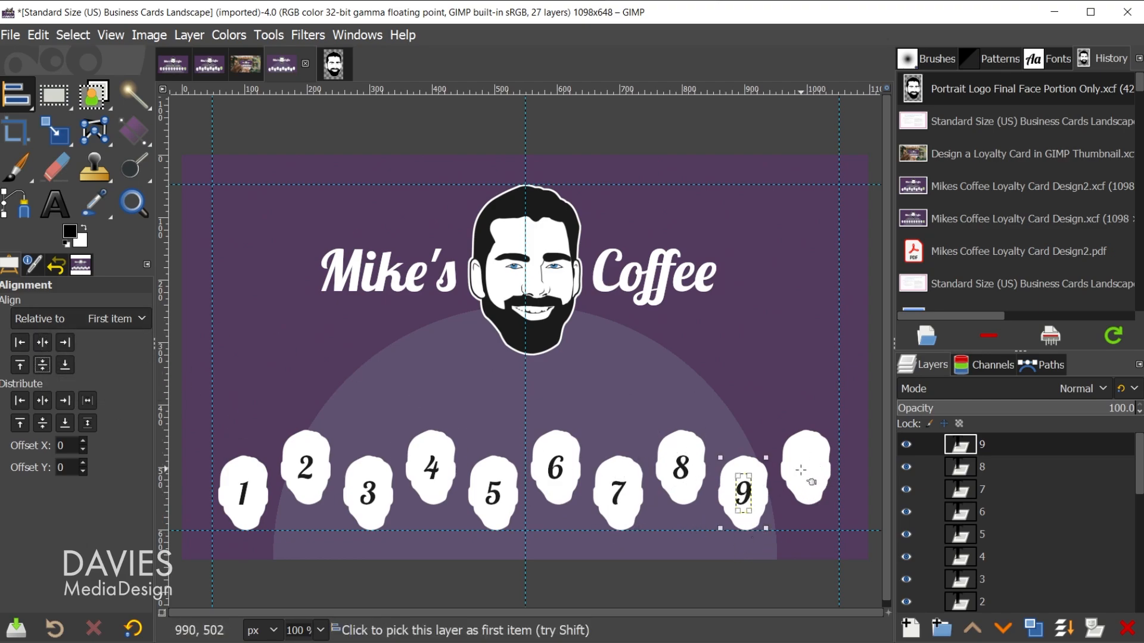
Step: Add the text "FREE" in 40 px Lobster over the tenth face icon
{"action": "left_click", "coordinate": [56, 202]}
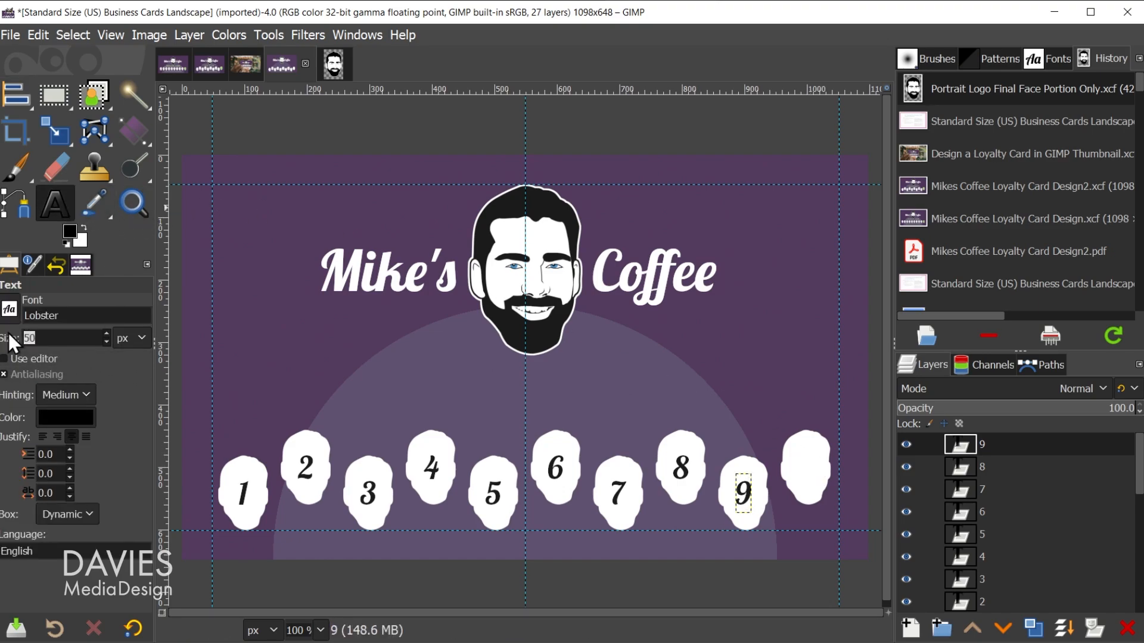
{"action": "type", "text": "40"}
{"action": "left_click", "coordinate": [777, 455]}
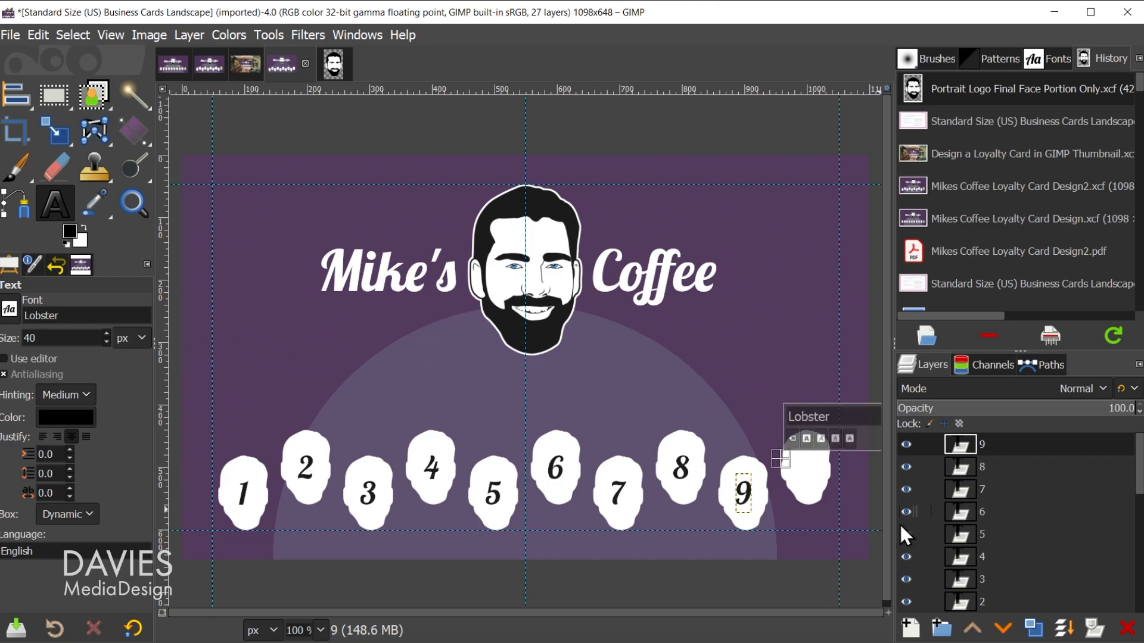
{"action": "type", "text": "FREE"}
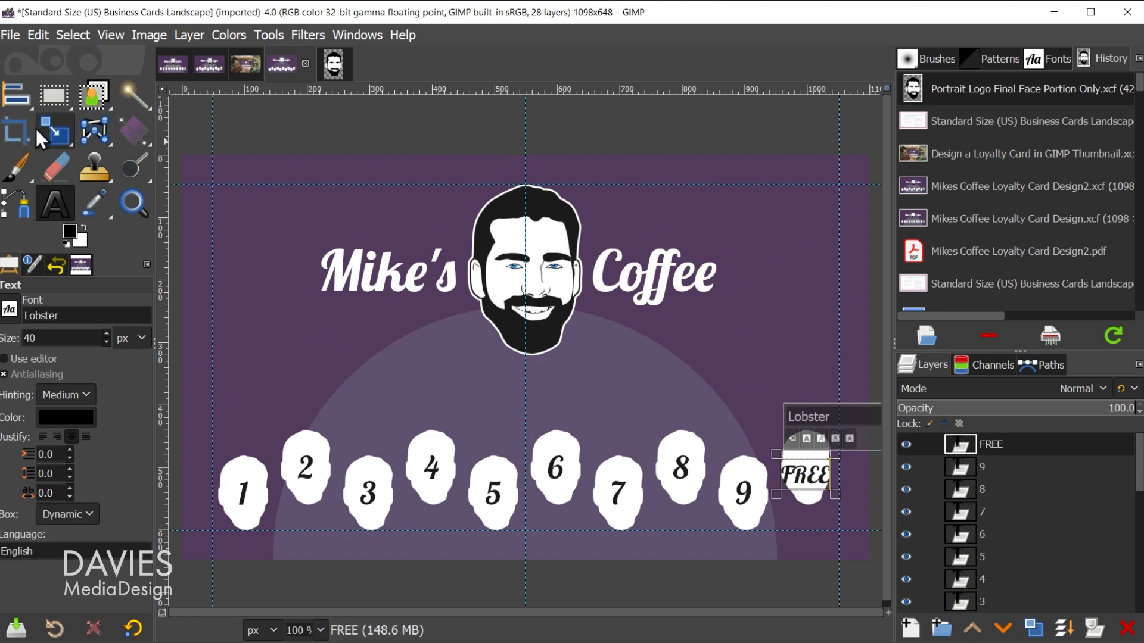
Step: Rotate the "FREE" text by about -40 degrees, and nudge it slightly to sit centered on the tenth face icon
{"action": "left_click", "coordinate": [52, 129]}
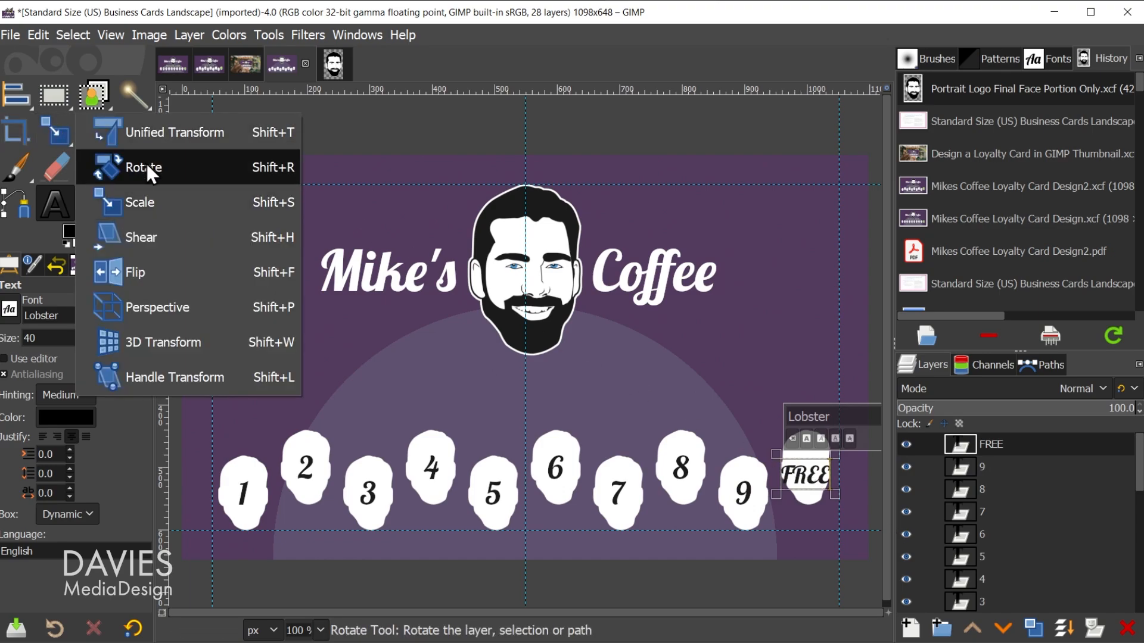
{"action": "left_click", "coordinate": [187, 161]}
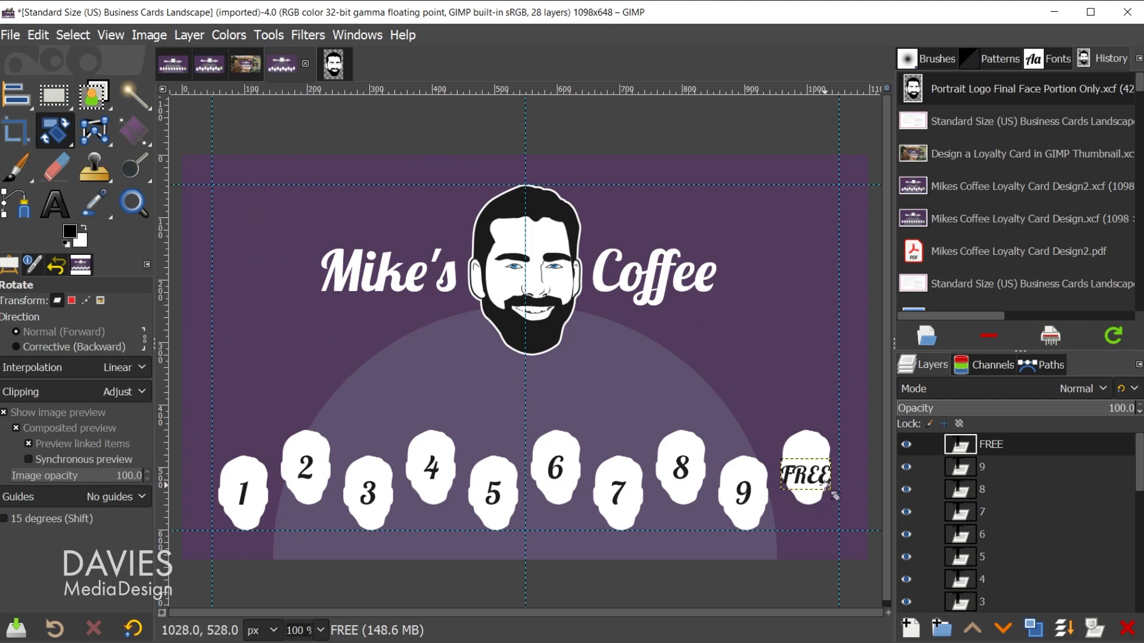
{"action": "mouse_move", "coordinate": [782, 485]}
{"action": "left_mouse_down"}
{"action": "mouse_move", "coordinate": [795, 500]}
{"action": "mouse_move", "coordinate": [811, 472]}
{"action": "mouse_move", "coordinate": [798, 470]}
{"action": "left_mouse_up"}
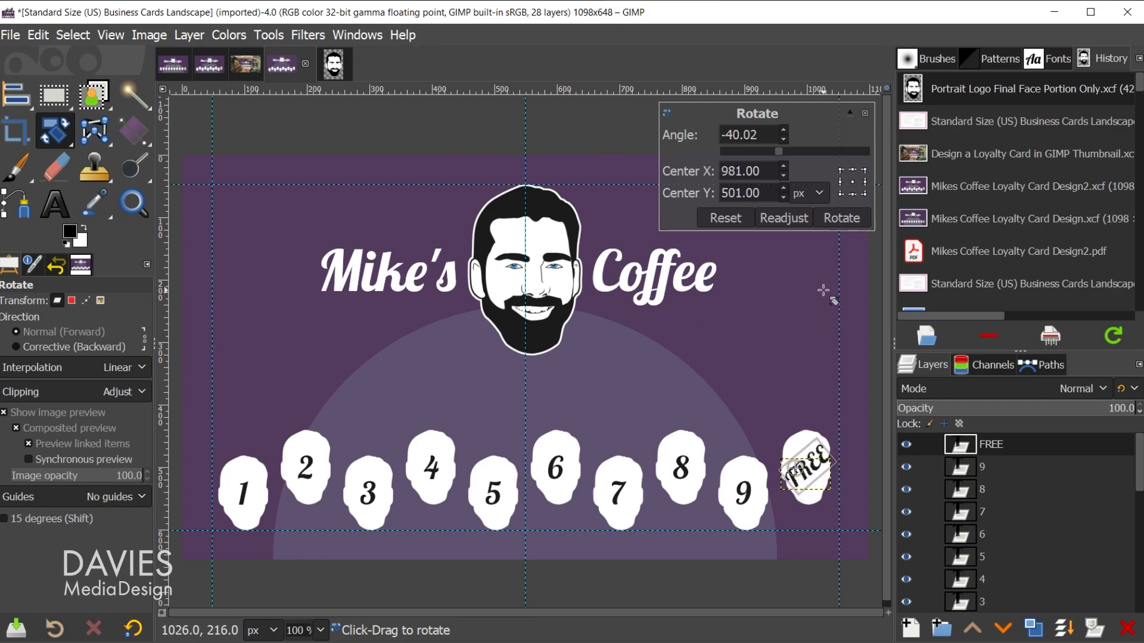
{"action": "left_click", "coordinate": [836, 221]}
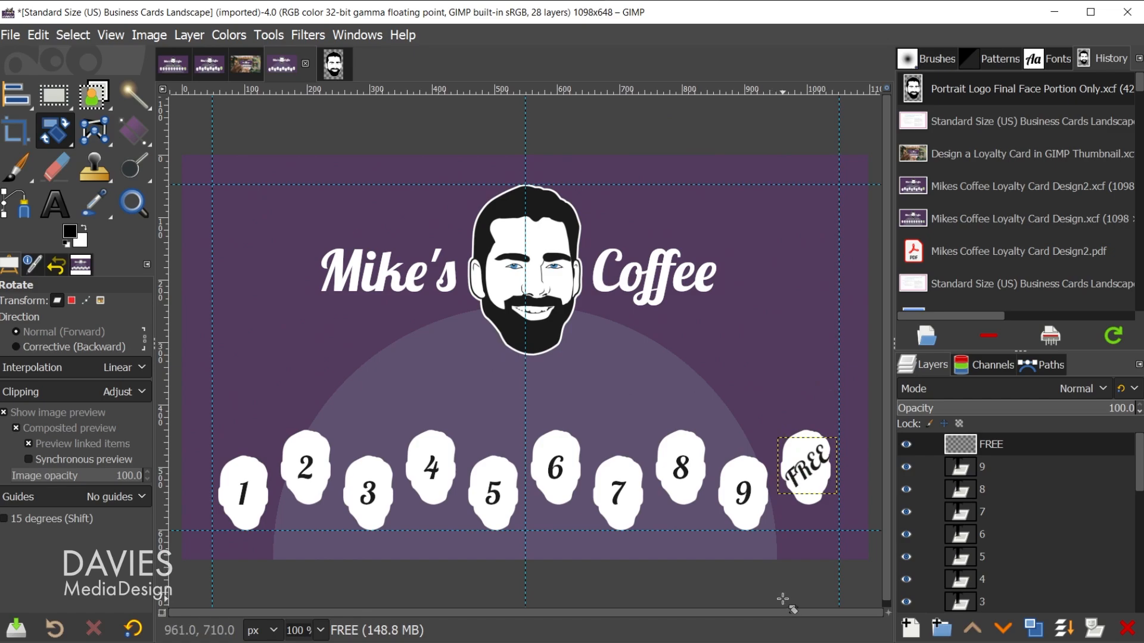
{"action": "key", "text": "m"}
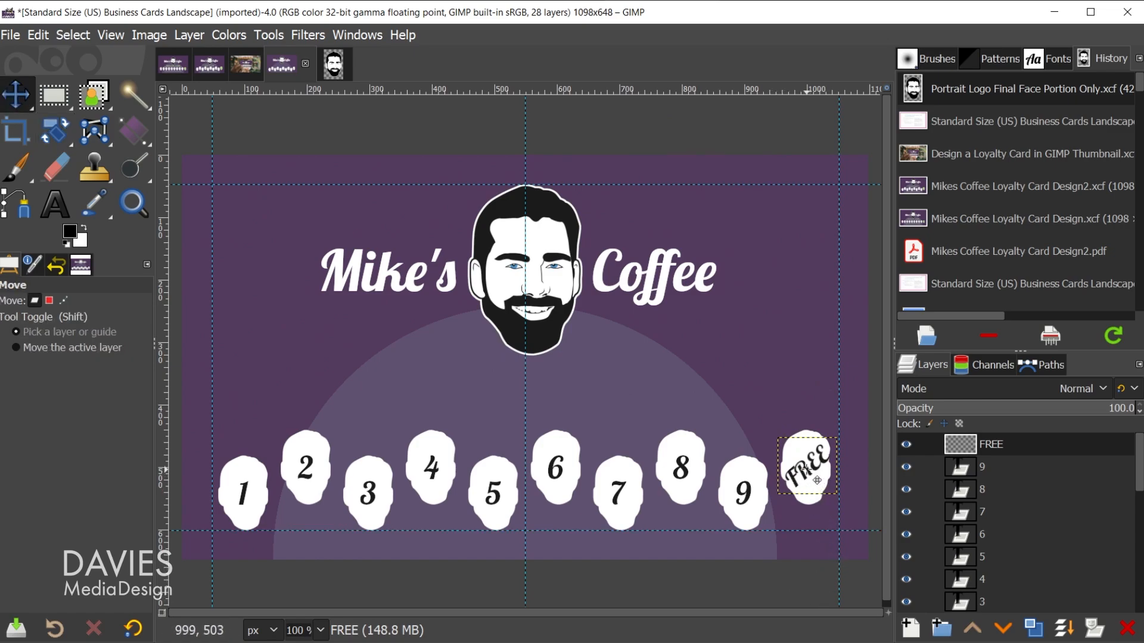
{"action": "left_click_drag", "start_coordinate": [817, 478], "coordinate": [813, 480]}
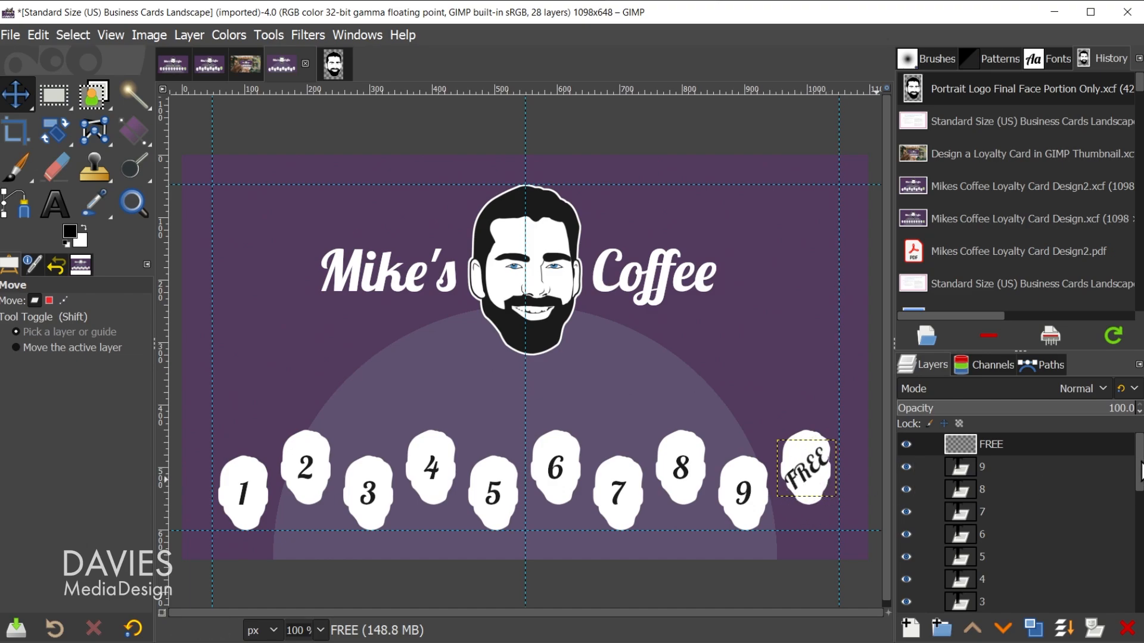
Step: Select the tenth face icon's layer, "Icon", and toggle its visibility off and on to verify it is the right one
{"action": "left_click_drag", "start_coordinate": [1139, 469], "coordinate": [1140, 530]}
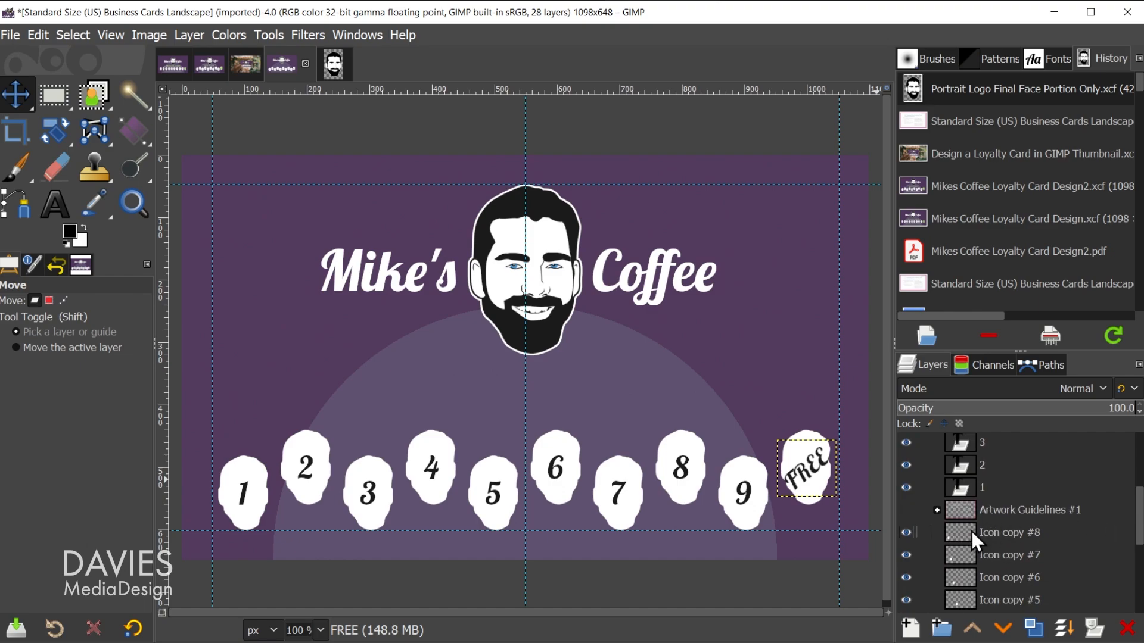
{"action": "key", "text": "alt"}
{"action": "middle_click", "coordinate": [804, 435], "text": "alt"}
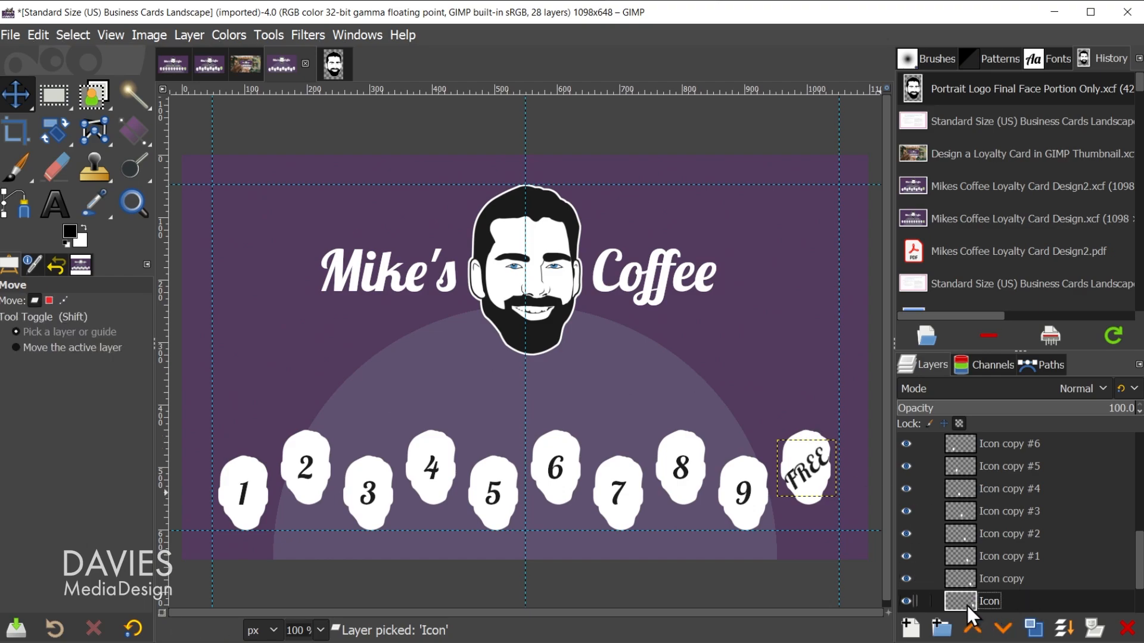
{"action": "left_click", "coordinate": [906, 602]}
{"action": "left_click", "coordinate": [906, 601]}
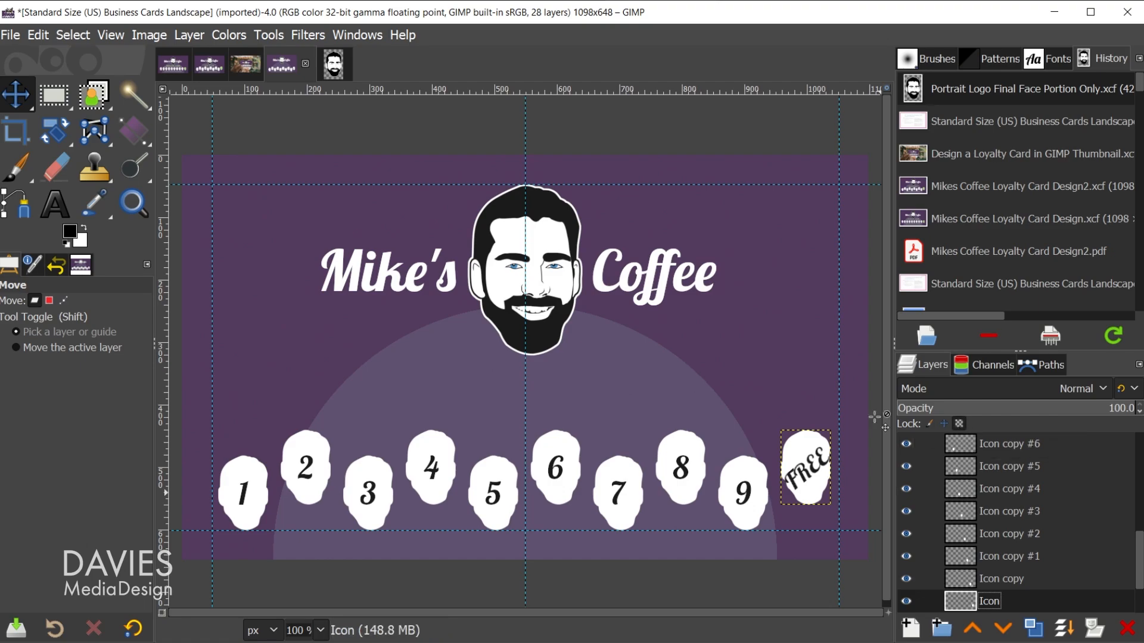
Step: Fill the tenth face icon with the light green c9f299
{"action": "left_click", "coordinate": [70, 233]}
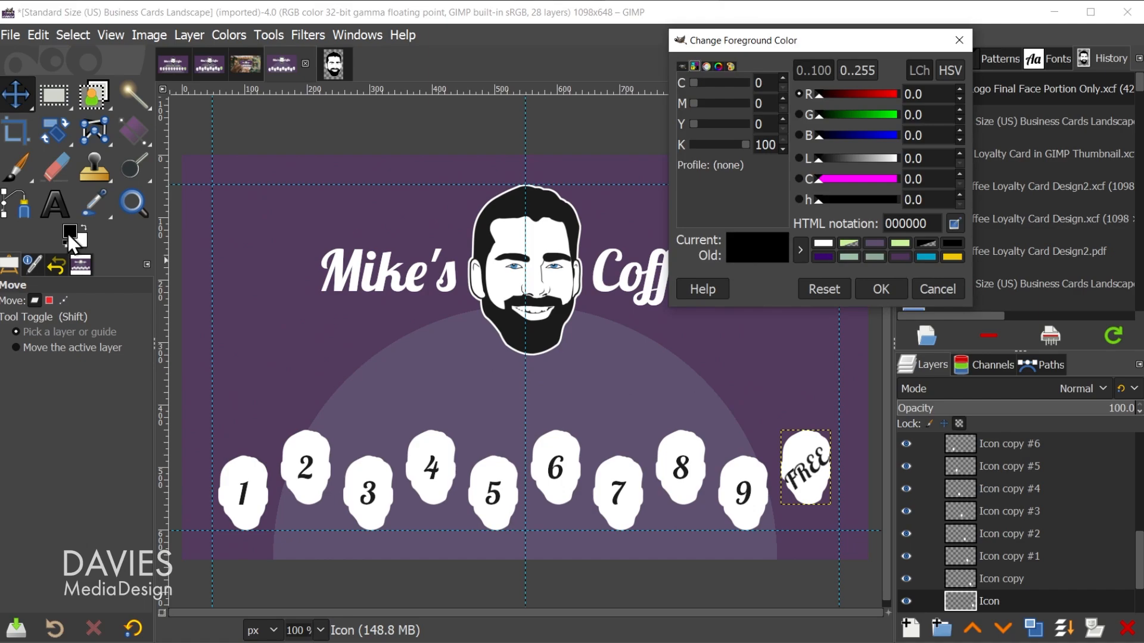
{"action": "left_click", "coordinate": [900, 243]}
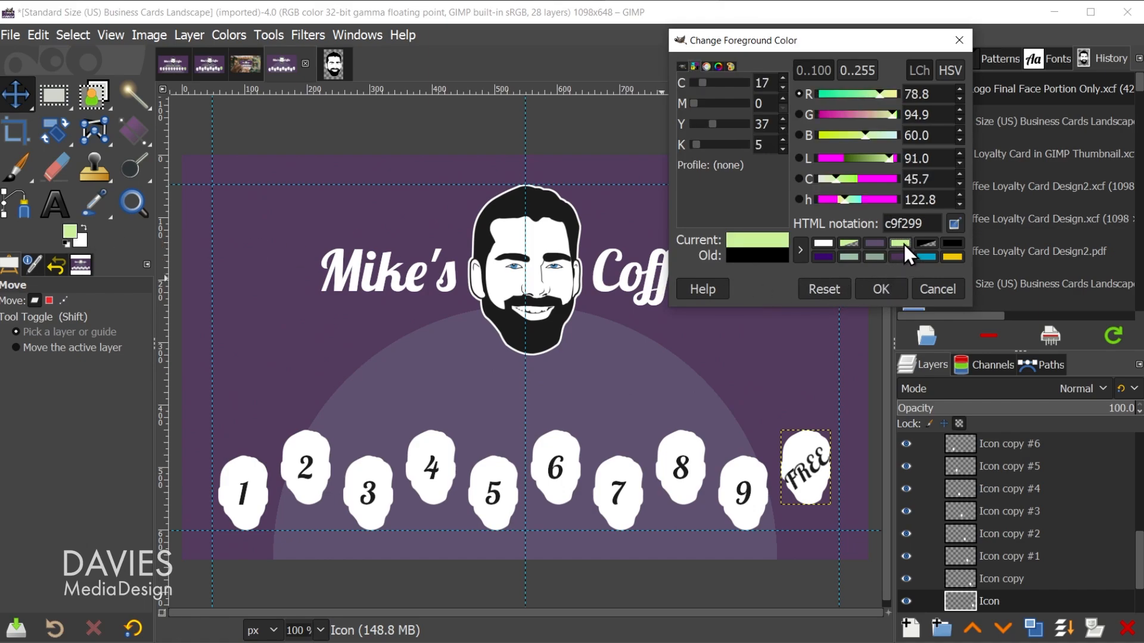
{"action": "left_click", "coordinate": [881, 288]}
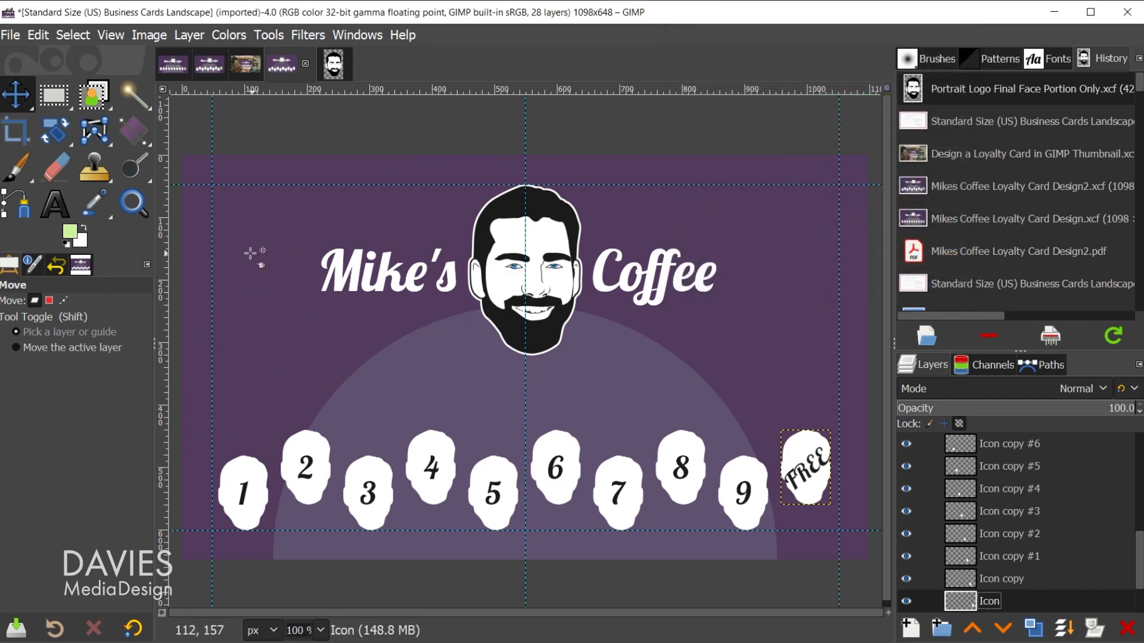
{"action": "left_click_drag", "start_coordinate": [70, 232], "coordinate": [828, 476]}
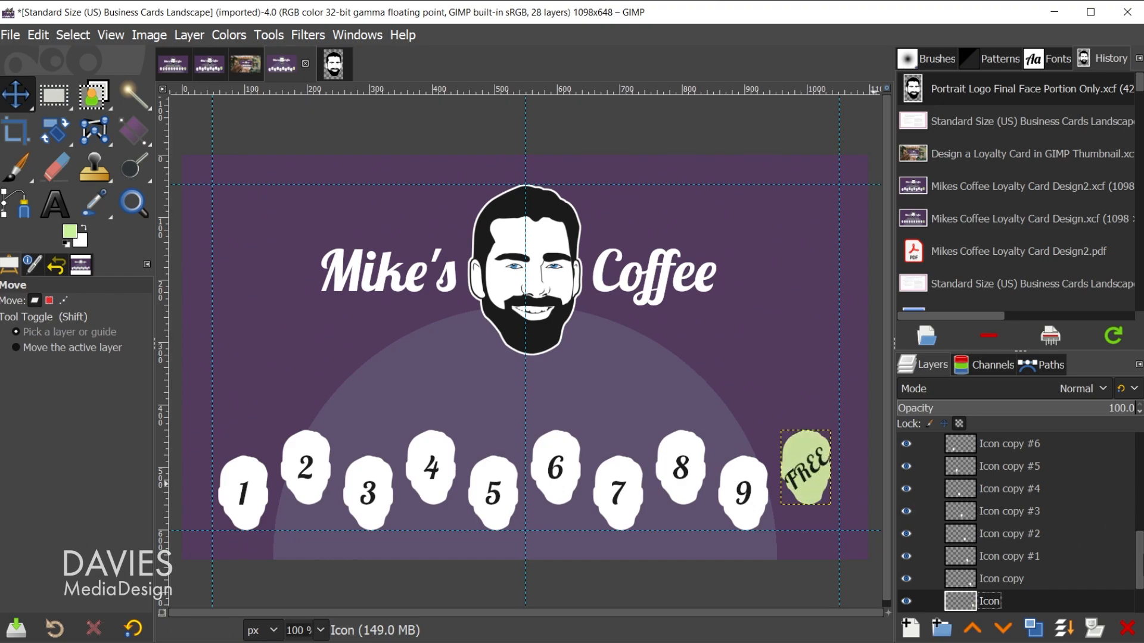
Step: Lock the alpha channel of the "FREE" text layer and fill its lettering with the purple 4f345a
{"action": "scroll", "coordinate": [1012, 524], "scroll_direction": "up", "scroll_amount": 5}
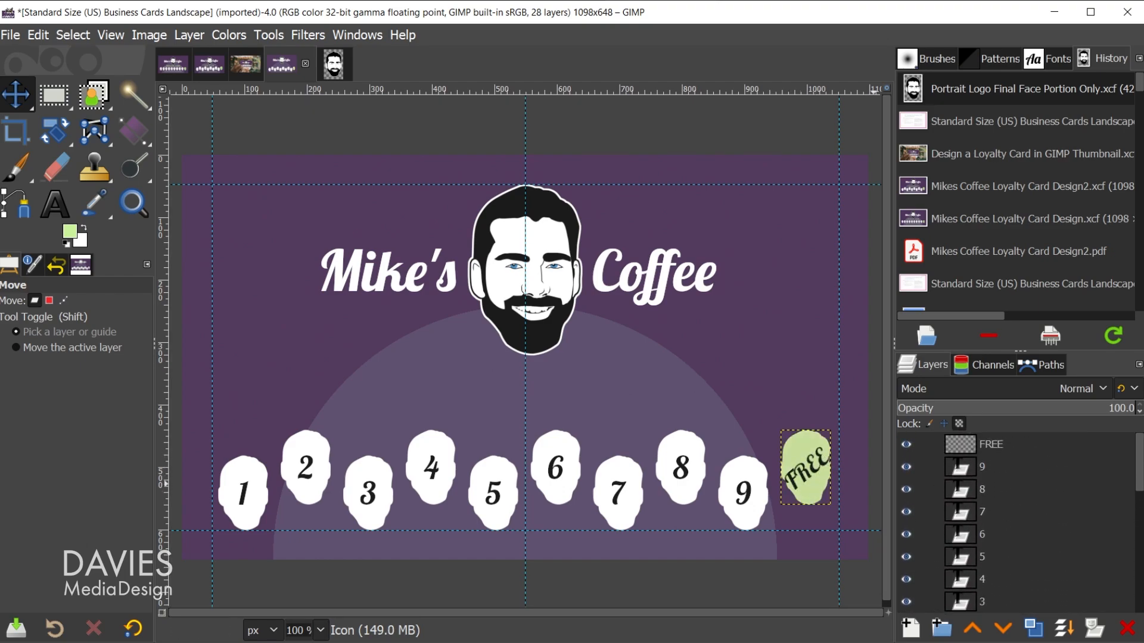
{"action": "left_click", "coordinate": [956, 444]}
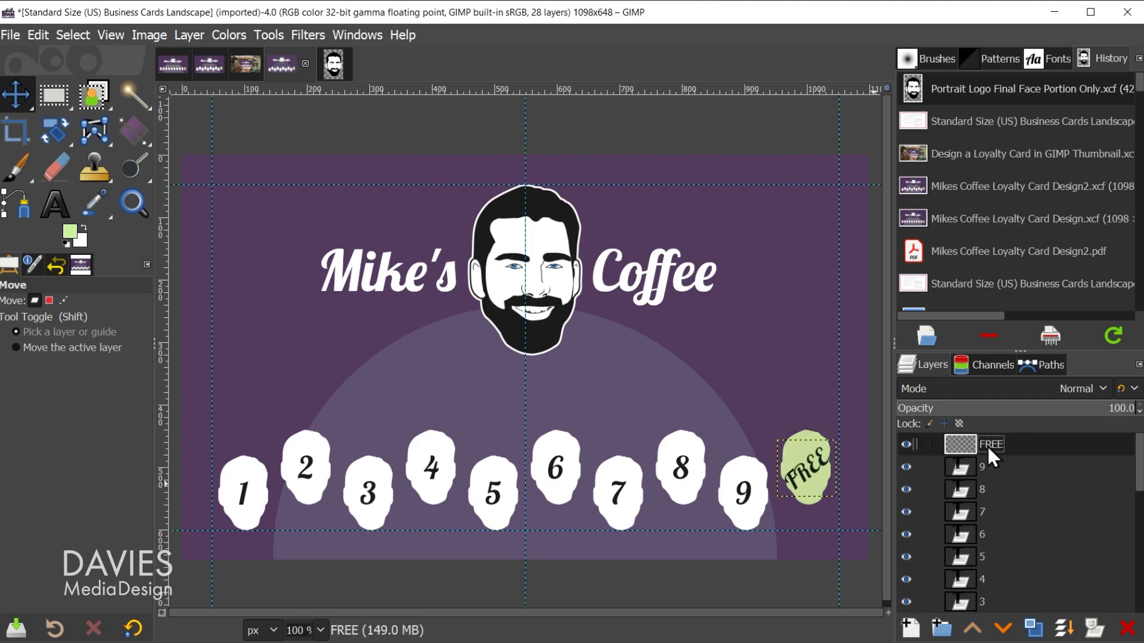
{"action": "left_click", "coordinate": [959, 423]}
{"action": "left_click", "coordinate": [74, 236]}
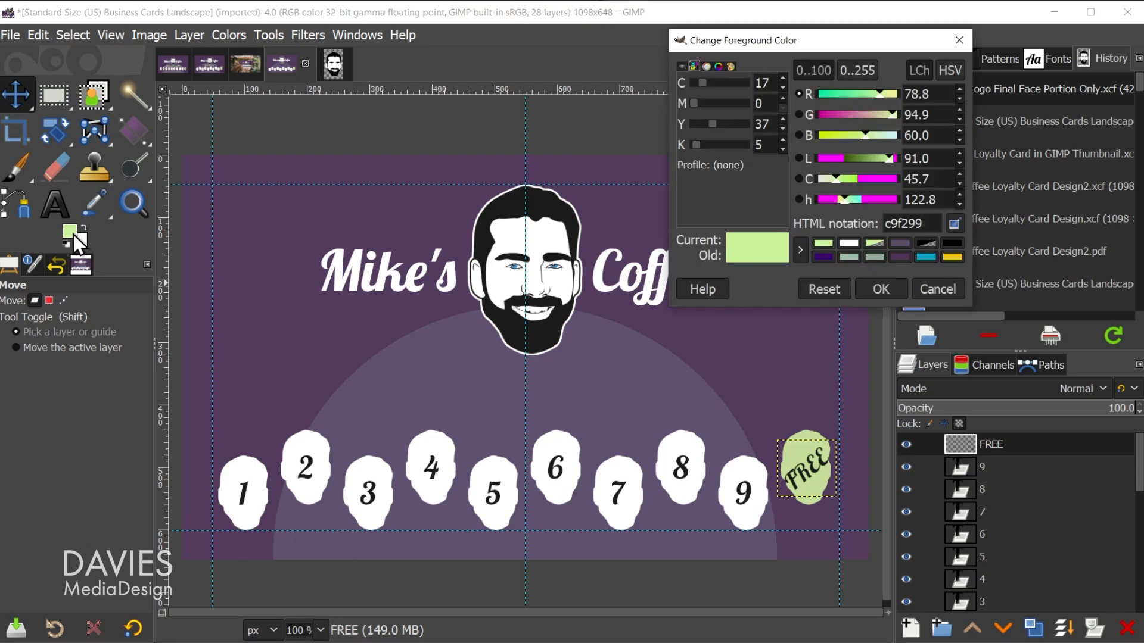
{"action": "left_click", "coordinate": [905, 254]}
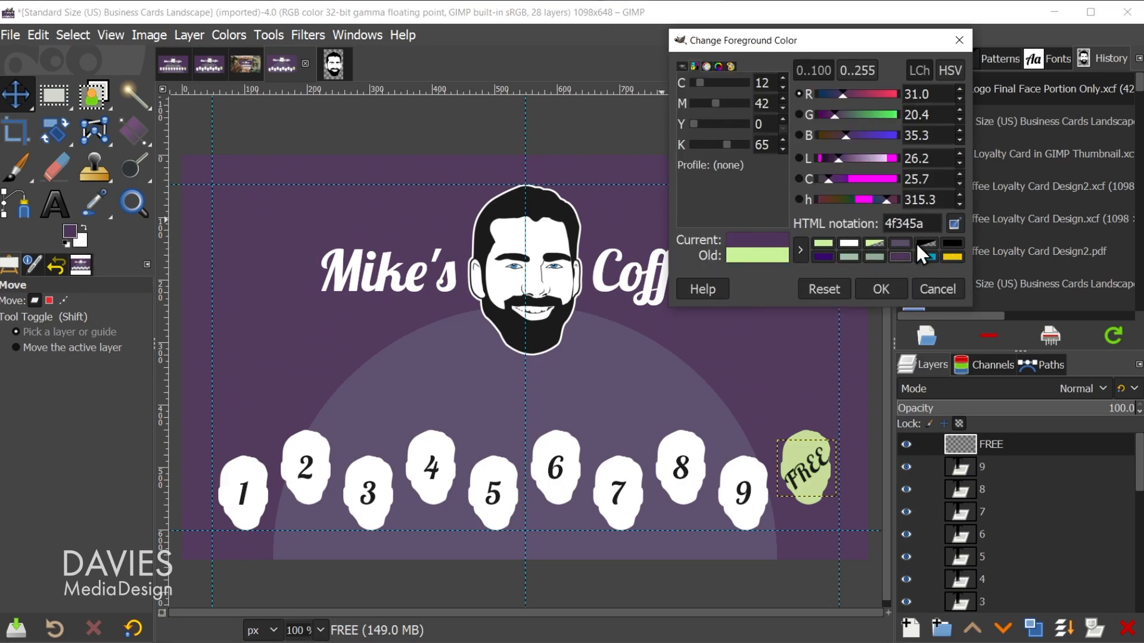
{"action": "left_click", "coordinate": [880, 290]}
{"action": "left_click_drag", "start_coordinate": [69, 231], "coordinate": [218, 300]}
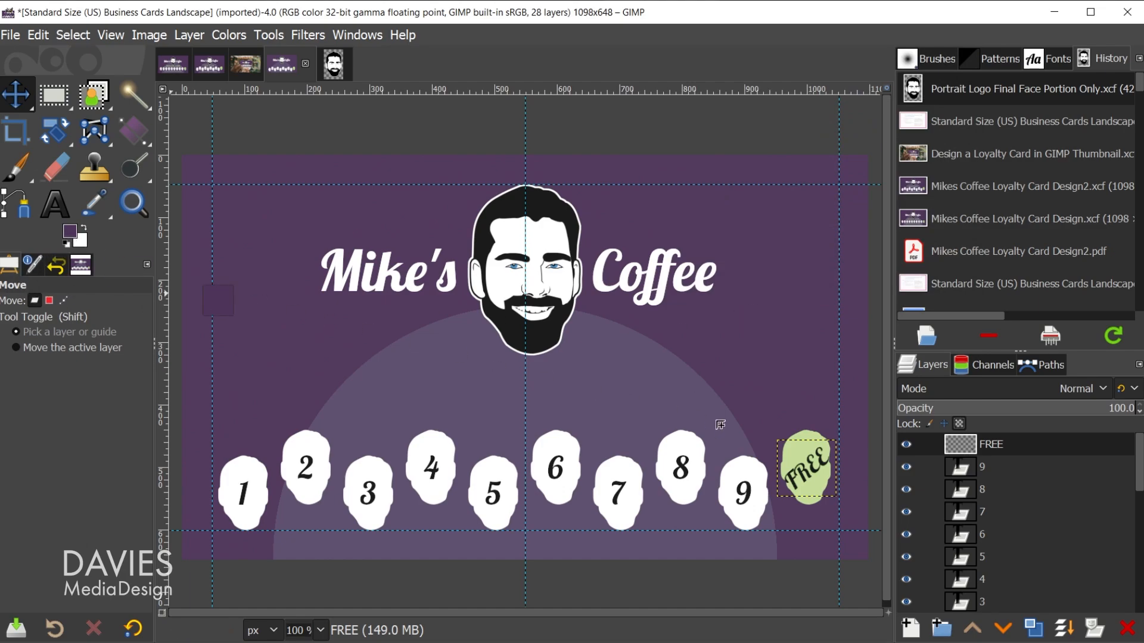
{"action": "left_click_drag", "start_coordinate": [721, 424], "coordinate": [811, 476]}
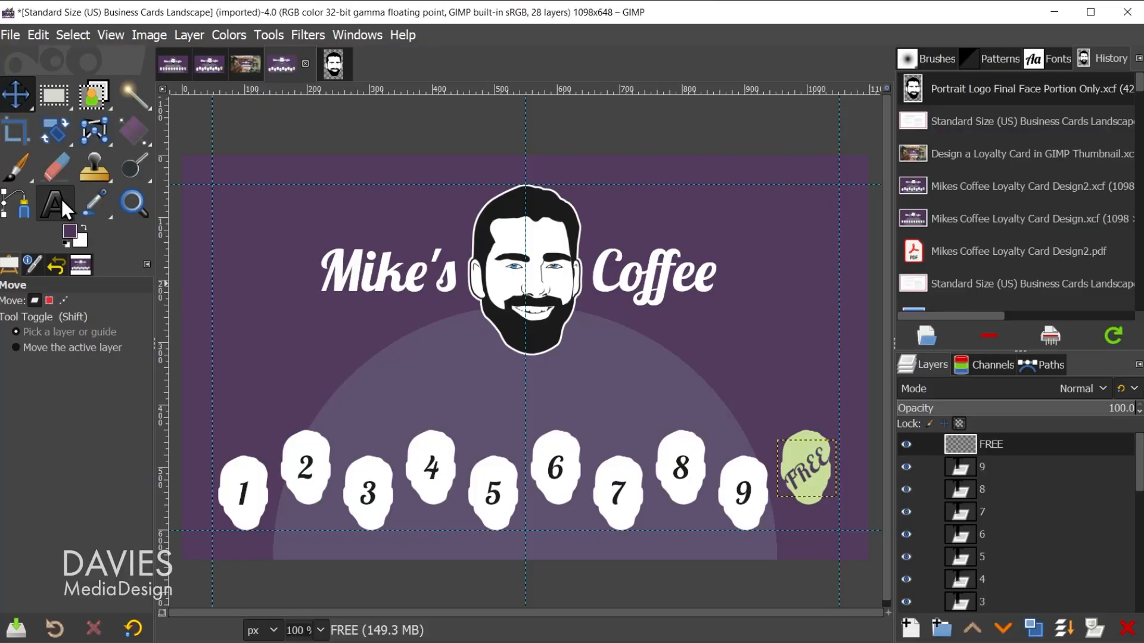
Step: Add the text "LOYALTY CARD" in light green c9f299 between the portrait logo and the row of face icons
{"action": "left_click", "coordinate": [56, 199]}
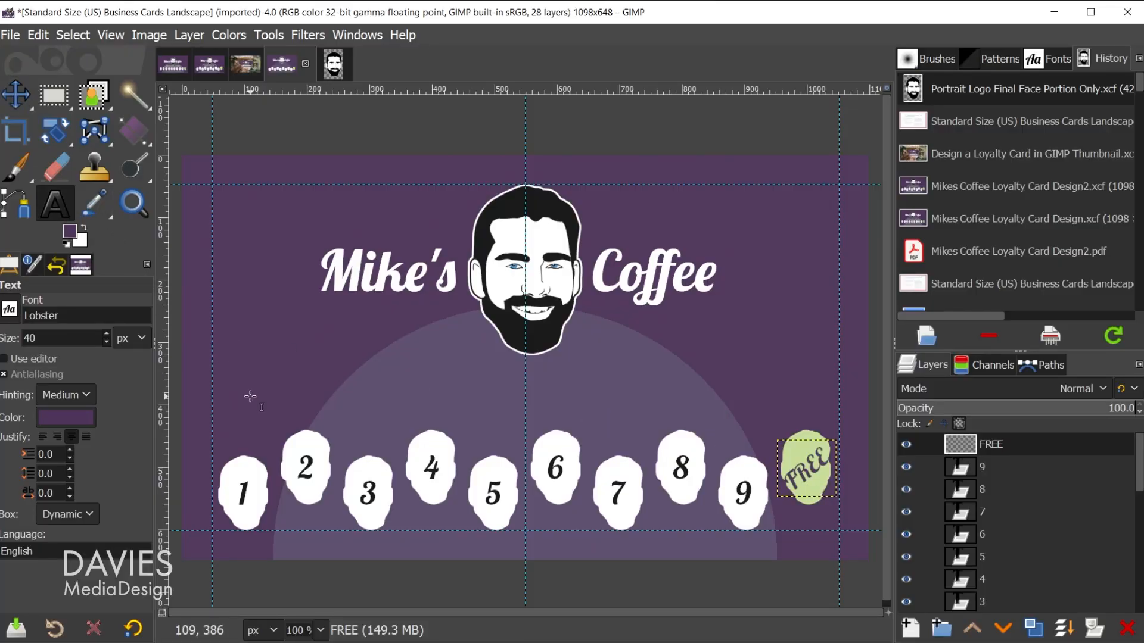
{"action": "left_click", "coordinate": [78, 419]}
{"action": "left_click", "coordinate": [159, 498]}
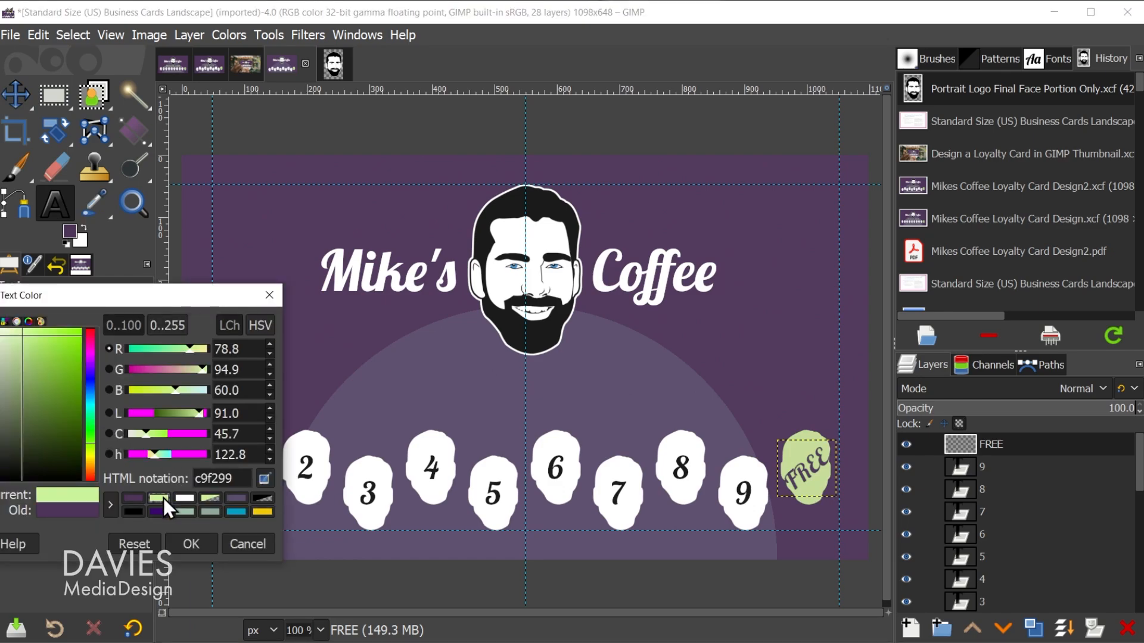
{"action": "left_click", "coordinate": [185, 541]}
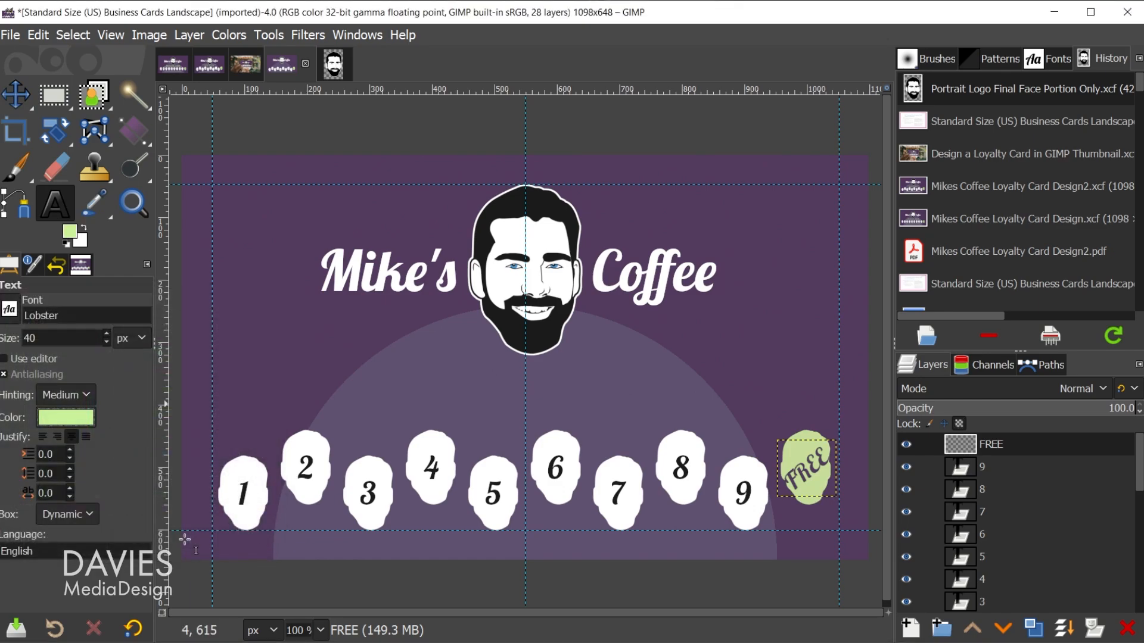
{"action": "left_click", "coordinate": [331, 371]}
{"action": "type", "text": "loya"}
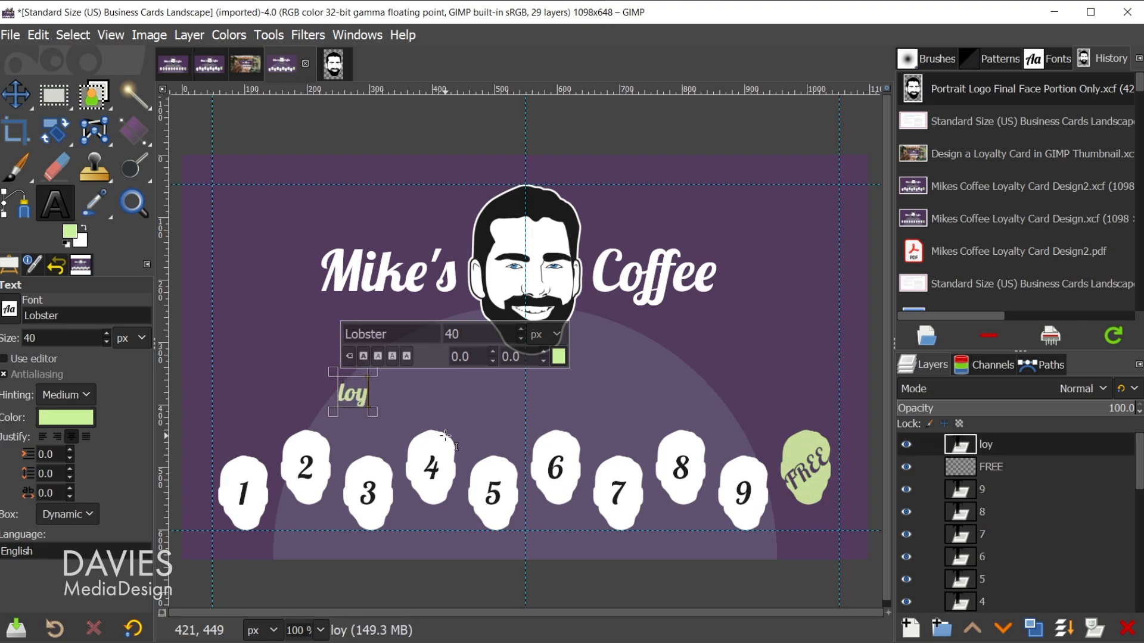
{"action": "key", "text": "BackSpace"}
{"action": "key", "text": "BackSpace"}
{"action": "key", "text": "BackSpace"}
{"action": "key", "text": "BackSpace"}
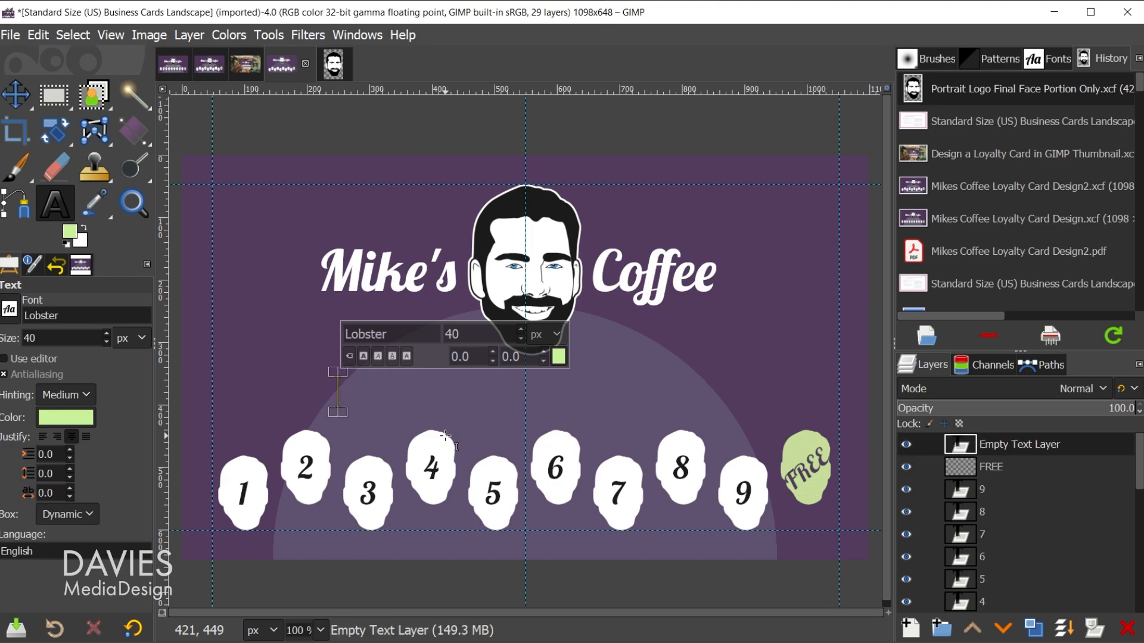
{"action": "type", "text": "LOYALTY"}
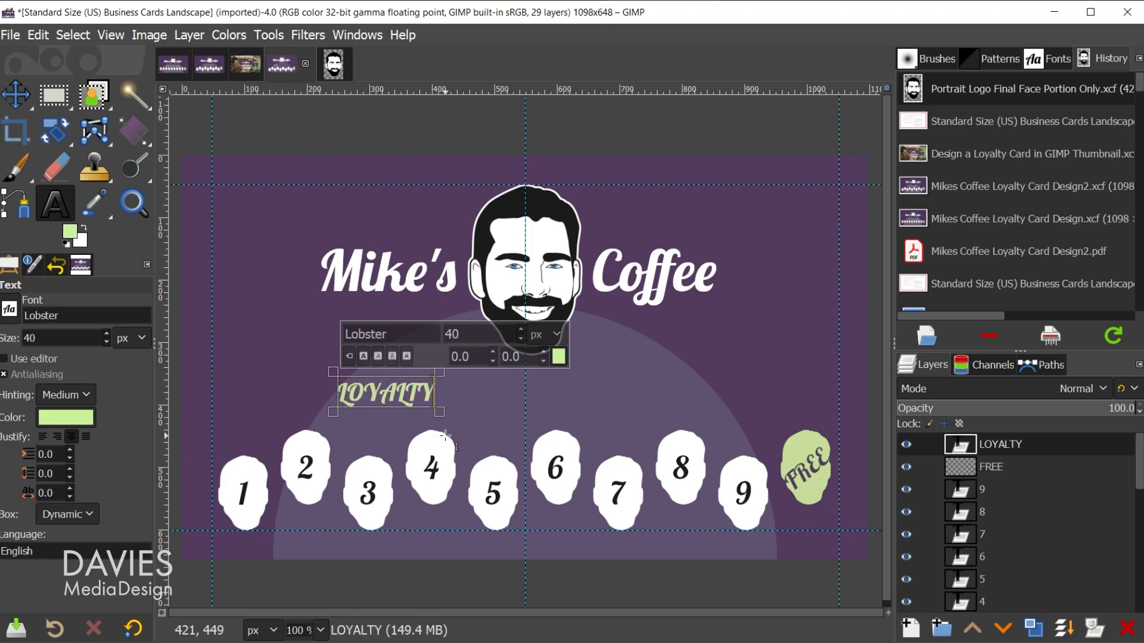
{"action": "type", "text": " CARD"}
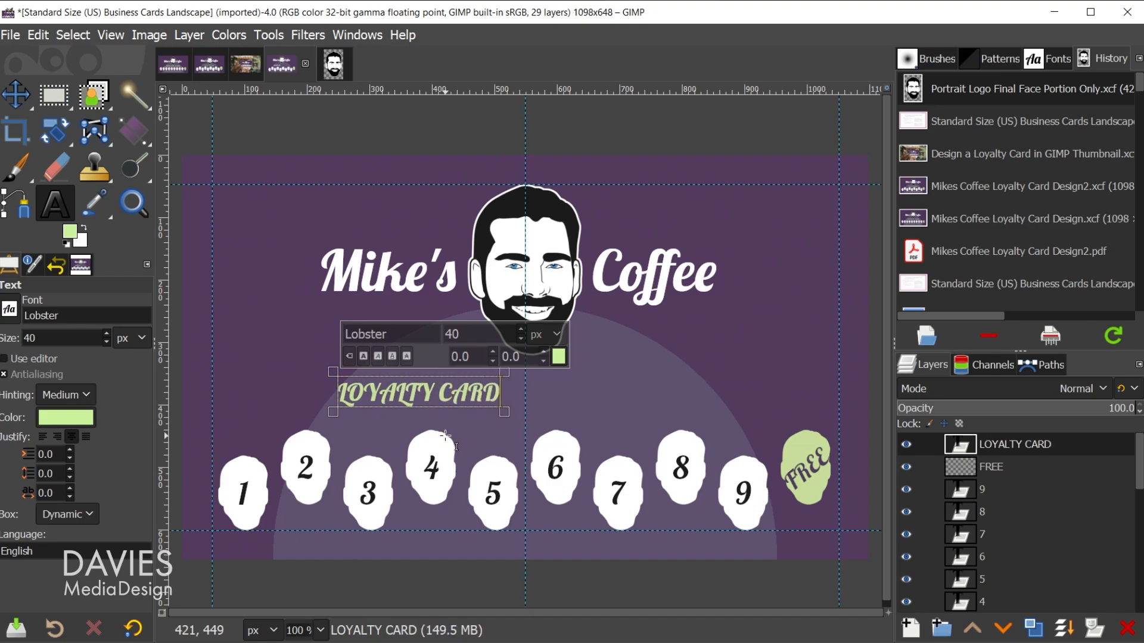
Step: Change the font of the whole "LOYALTY CARD" text to Barlow Condensed, Ultra-Bold Condensed
{"action": "key", "text": "ctrl+a"}
{"action": "left_click", "coordinate": [403, 332]}
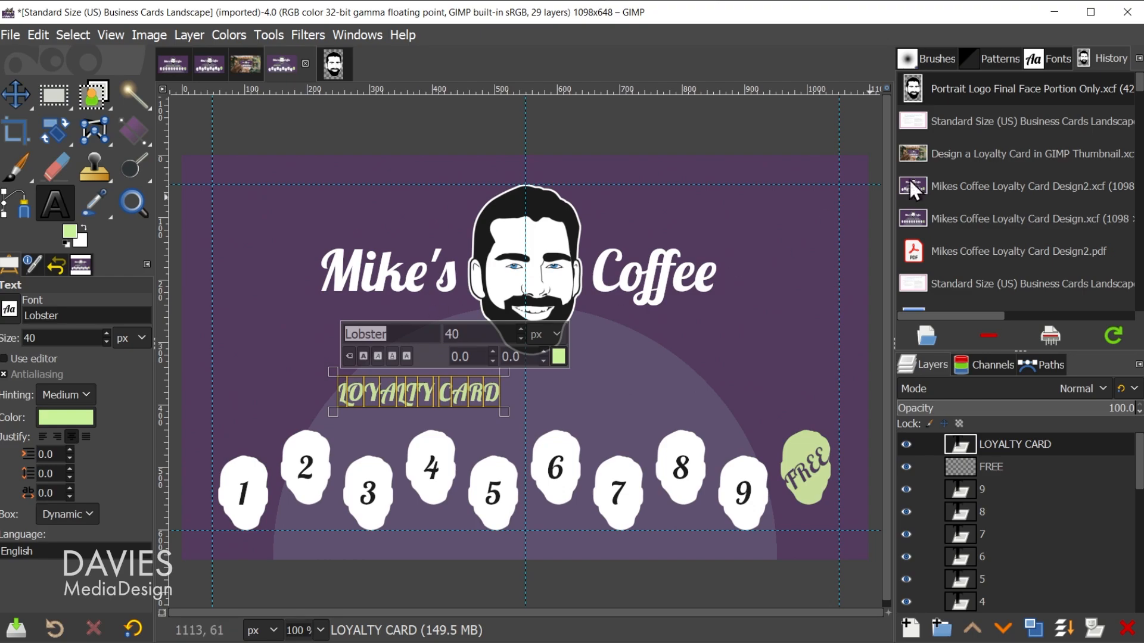
{"action": "left_click", "coordinate": [1061, 59]}
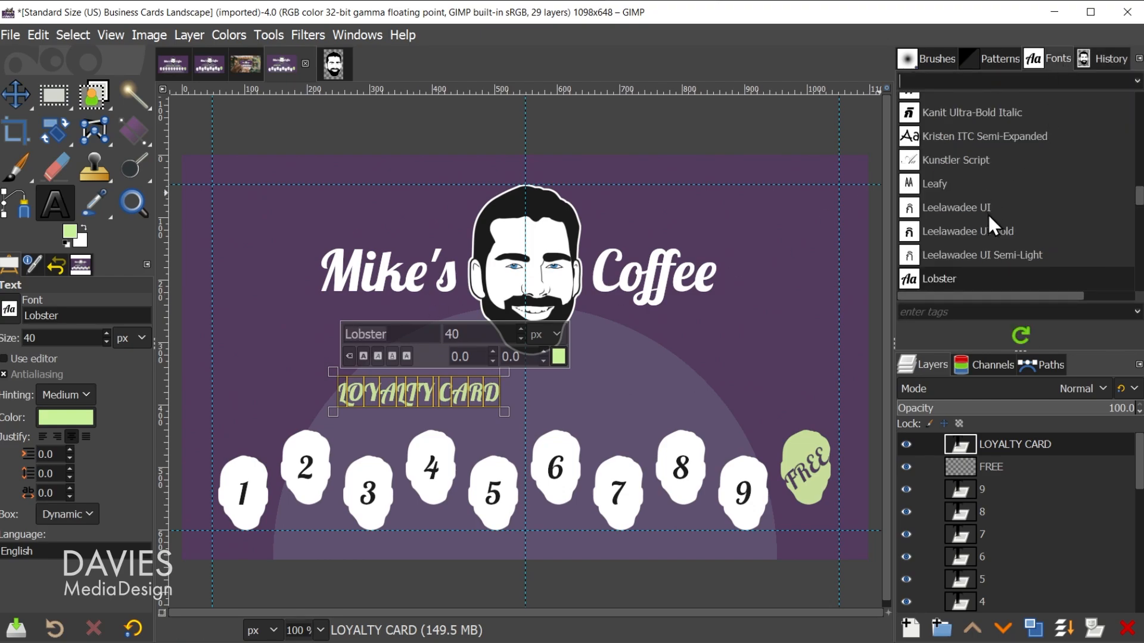
{"action": "scroll", "coordinate": [987, 213], "scroll_direction": "up", "scroll_amount": 1}
{"action": "left_click", "coordinate": [916, 190]}
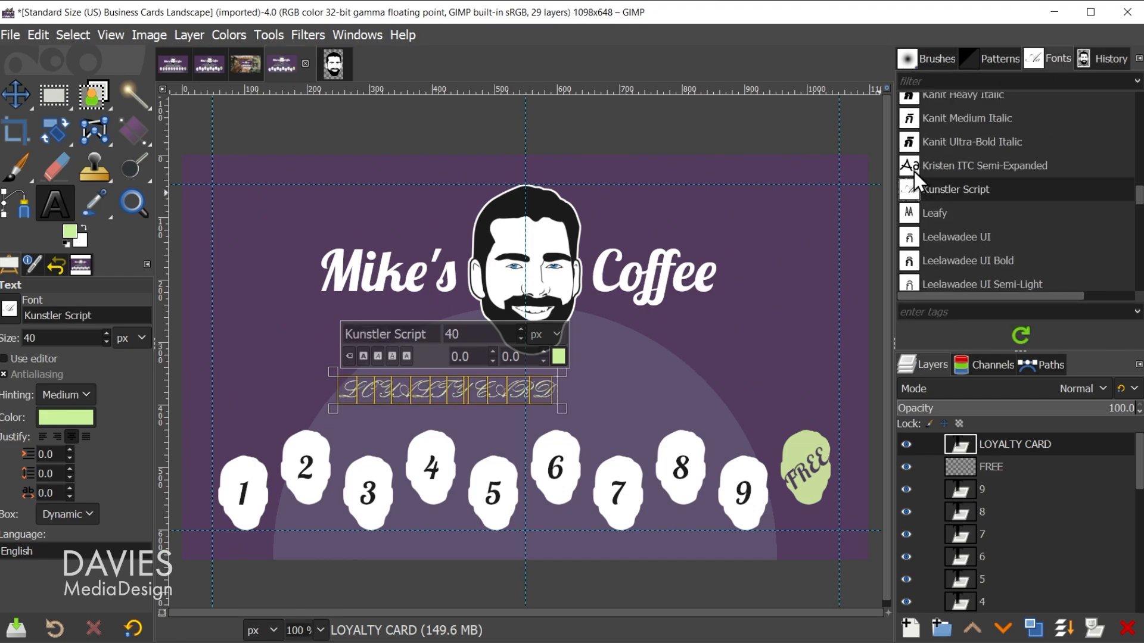
{"action": "left_click", "coordinate": [914, 169]}
{"action": "scroll", "coordinate": [1013, 169], "scroll_direction": "up", "scroll_amount": 15}
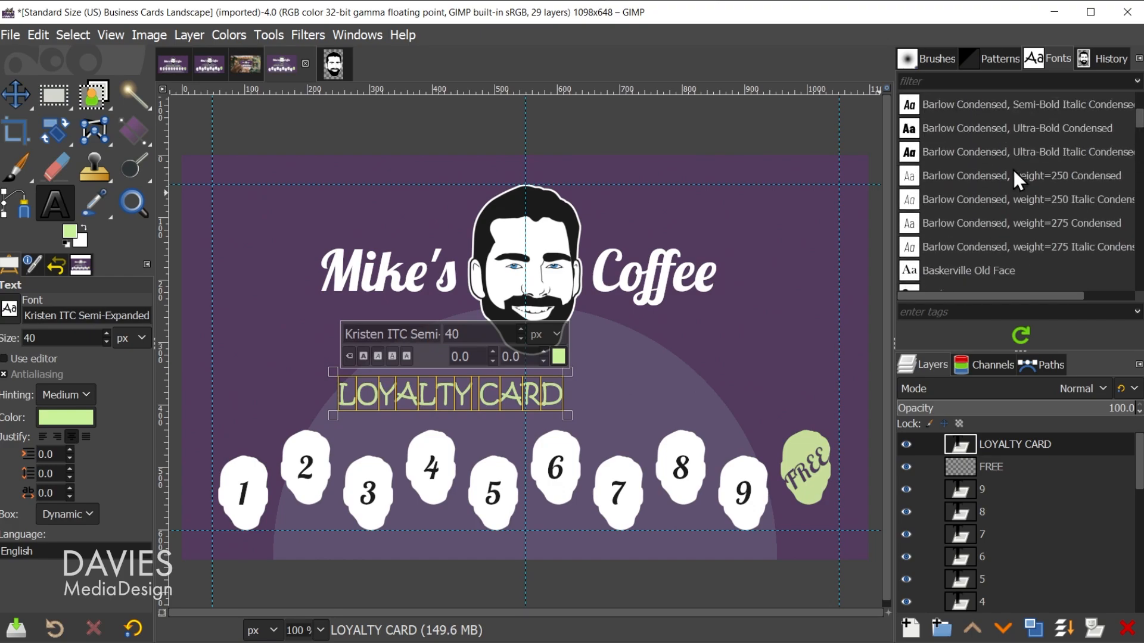
{"action": "left_click", "coordinate": [915, 126]}
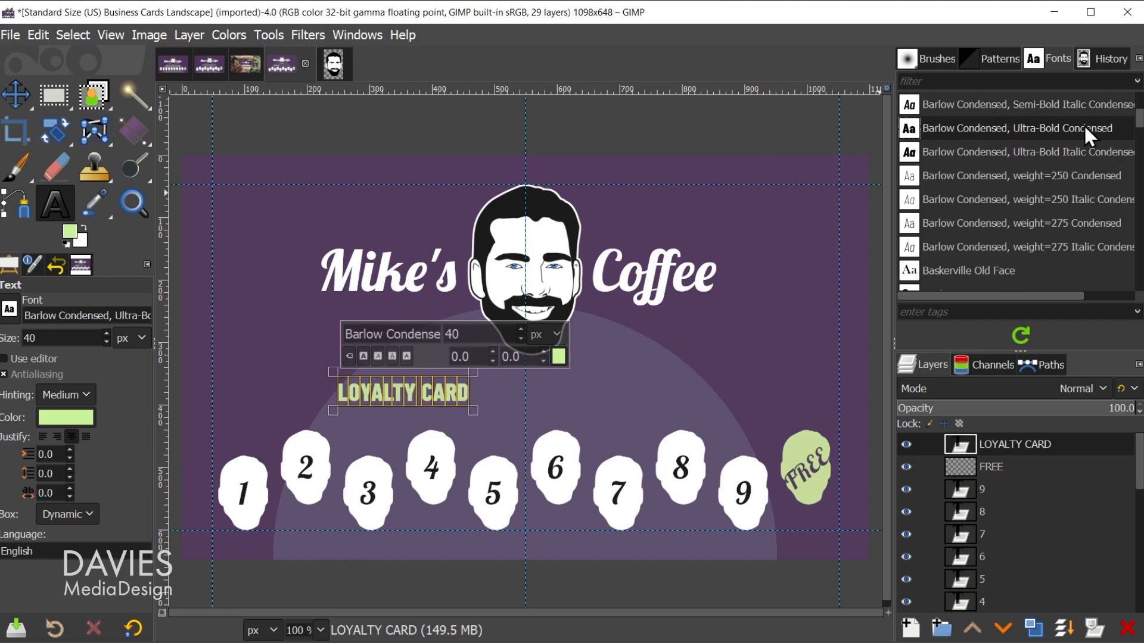
Step: Set the letter spacing of "LOYALTY CARD" to 15 and center the text on the vertical guide just below the portrait
{"action": "left_click", "coordinate": [49, 492]}
{"action": "type", "text": "25"}
{"action": "key", "text": "Return"}
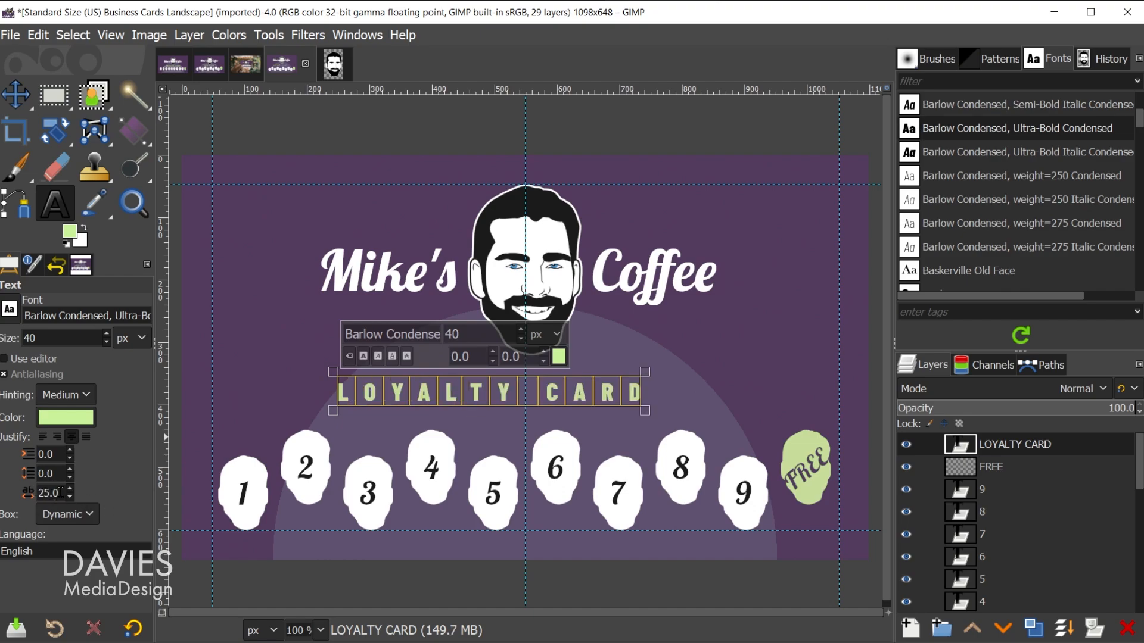
{"action": "type", "text": "15"}
{"action": "key", "text": "Return"}
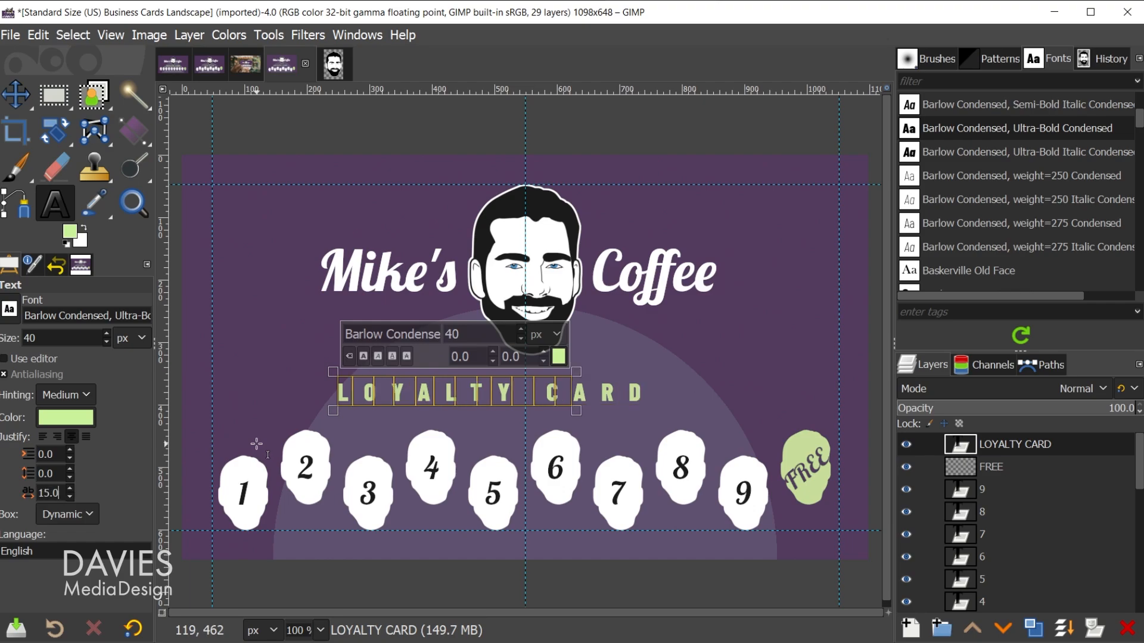
{"action": "left_click", "coordinate": [16, 94]}
{"action": "left_click_drag", "start_coordinate": [445, 392], "coordinate": [512, 379]}
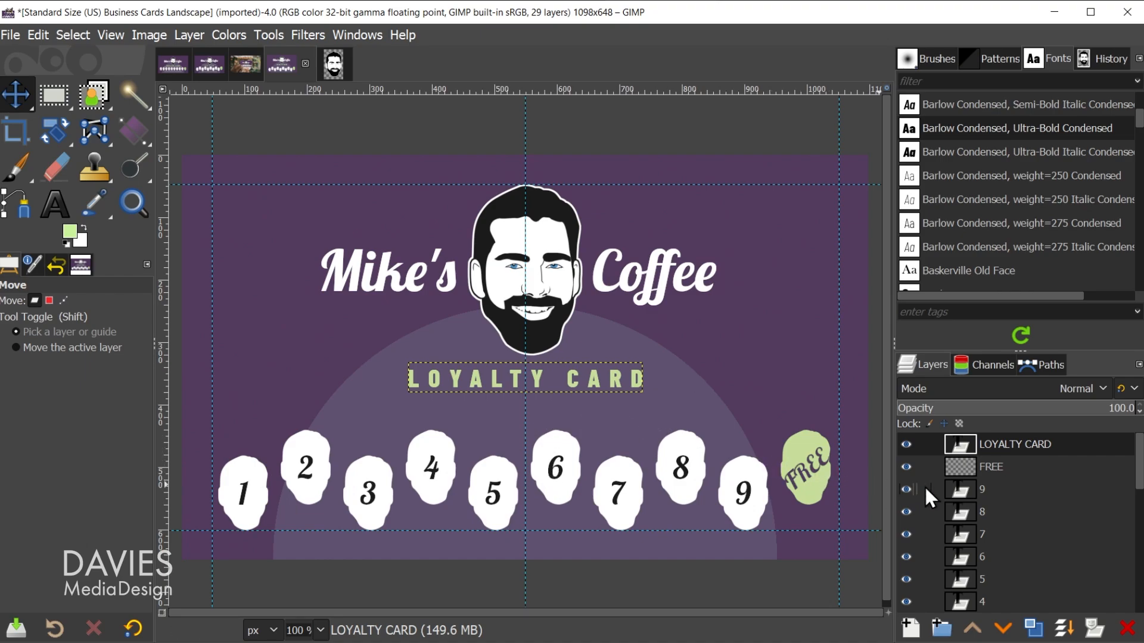
Step: Link all the layers from "FREE" through the numbers down to the last "Icon" layer so they move together
{"action": "key", "text": "shift"}
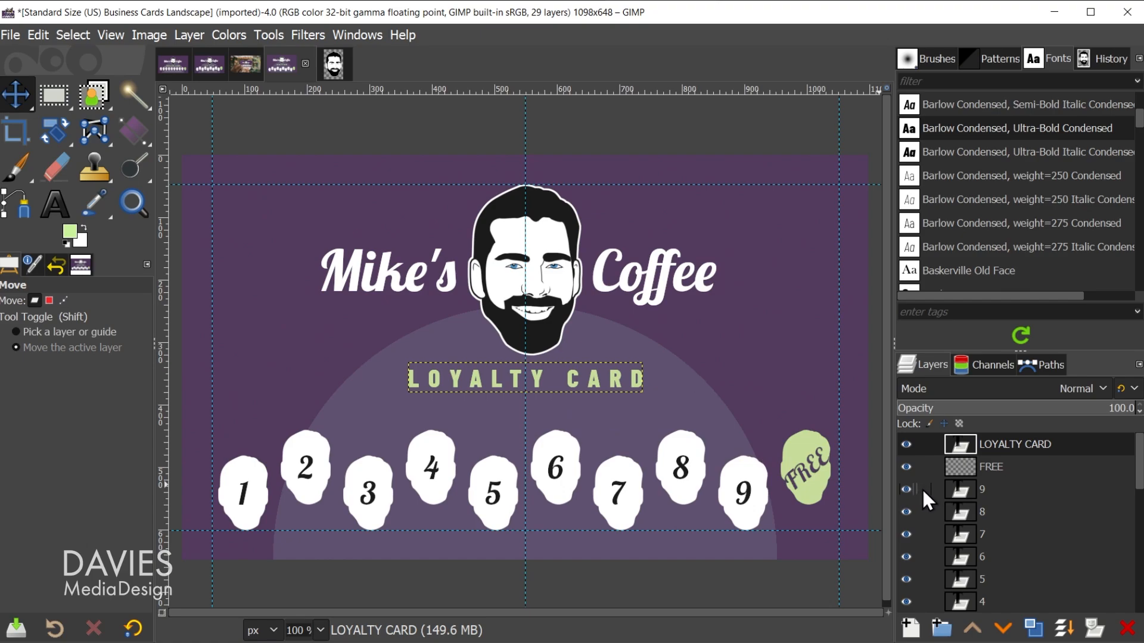
{"action": "left_click", "coordinate": [922, 489], "text": "shift"}
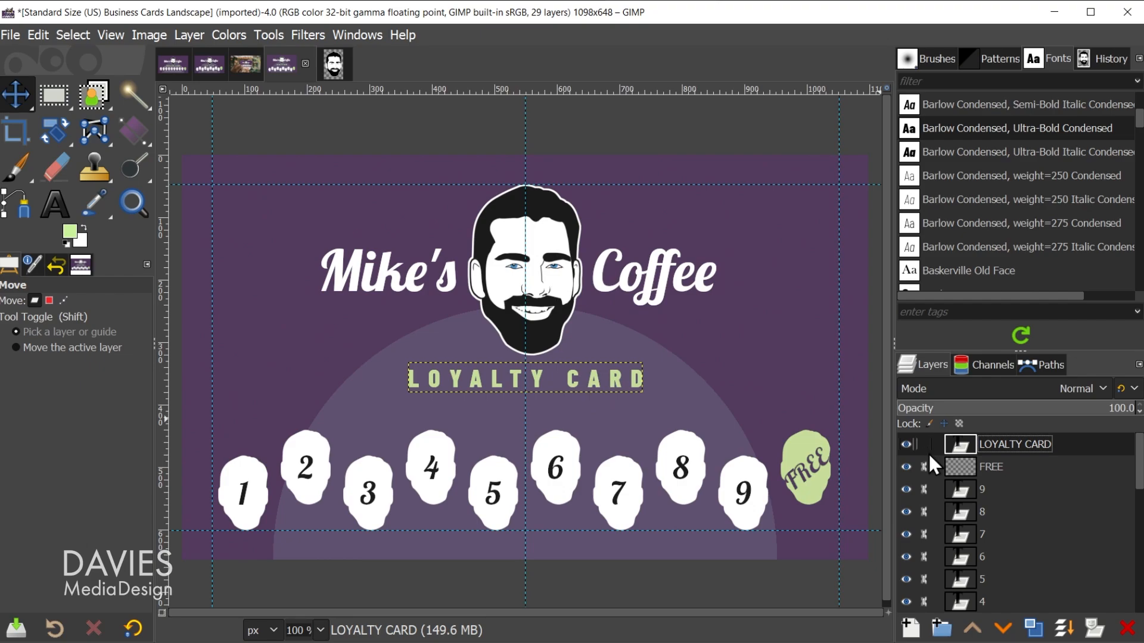
{"action": "scroll", "coordinate": [1113, 474], "scroll_direction": "down", "scroll_amount": 5}
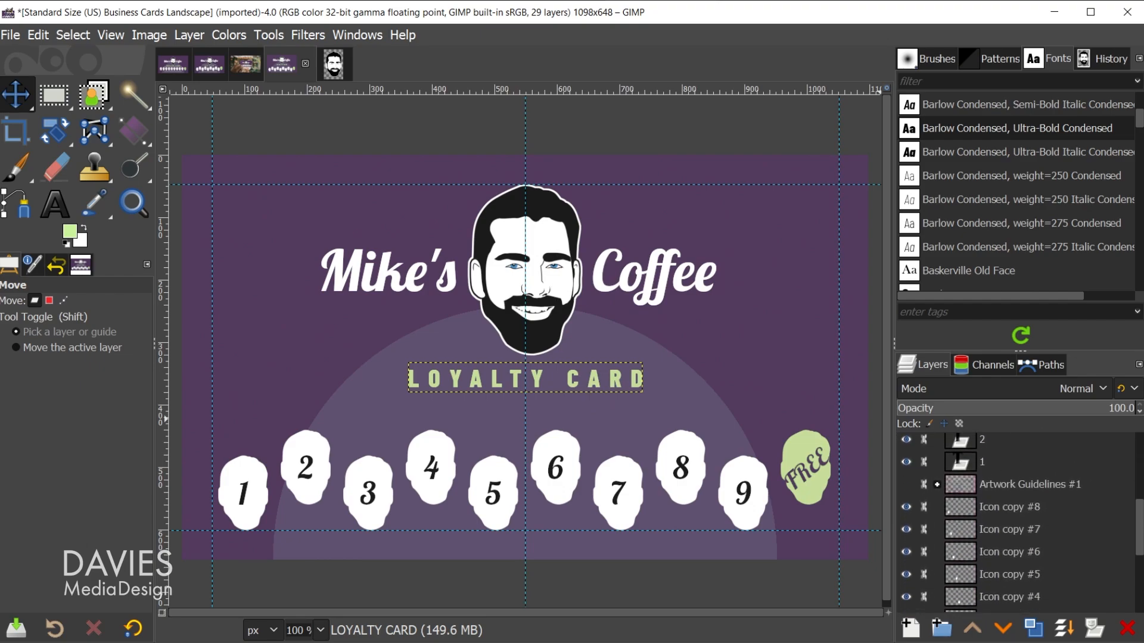
{"action": "scroll", "coordinate": [1012, 521], "scroll_direction": "down", "scroll_amount": 1}
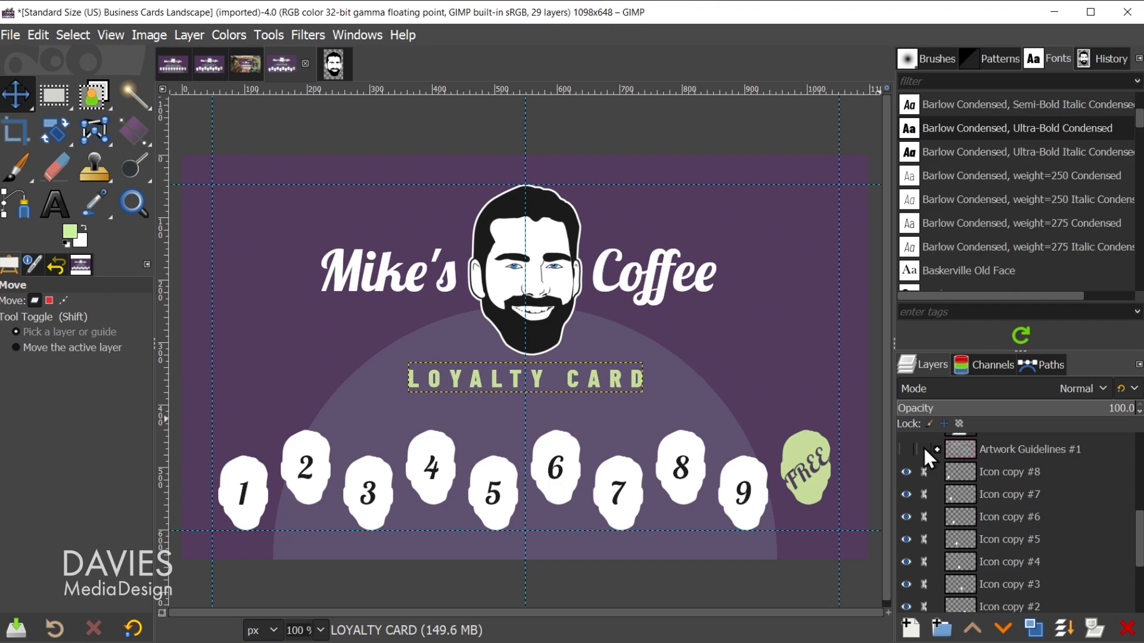
{"action": "left_click_drag", "start_coordinate": [1138, 522], "coordinate": [1131, 580]}
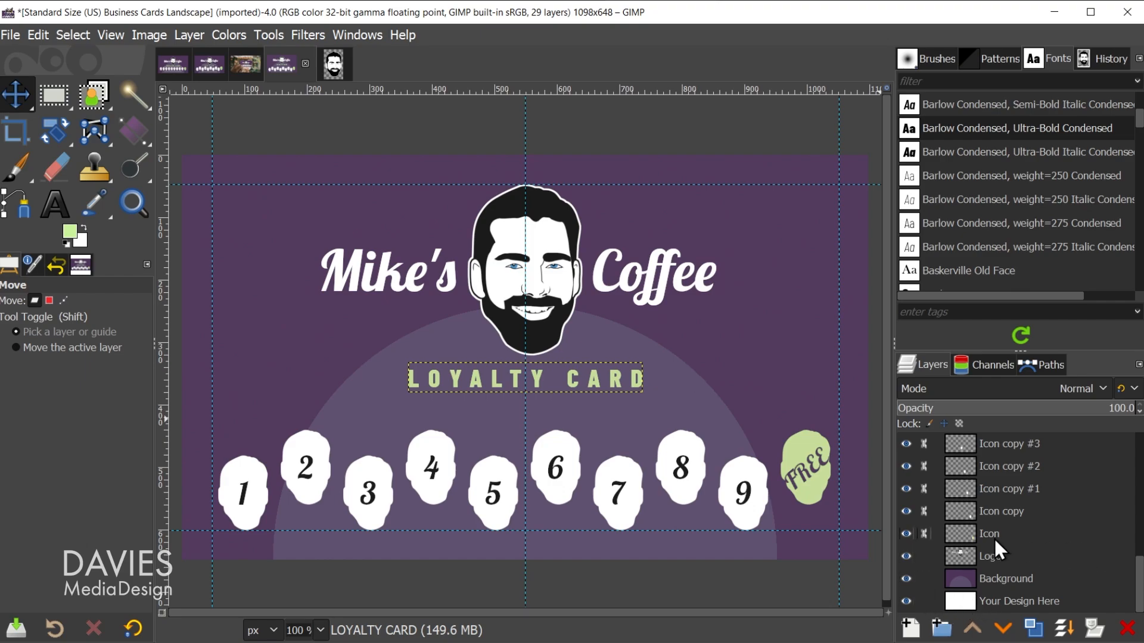
Step: Nudge the linked face icons and their labels straight up, closer to the "LOYALTY CARD" text
{"action": "left_click", "coordinate": [967, 532]}
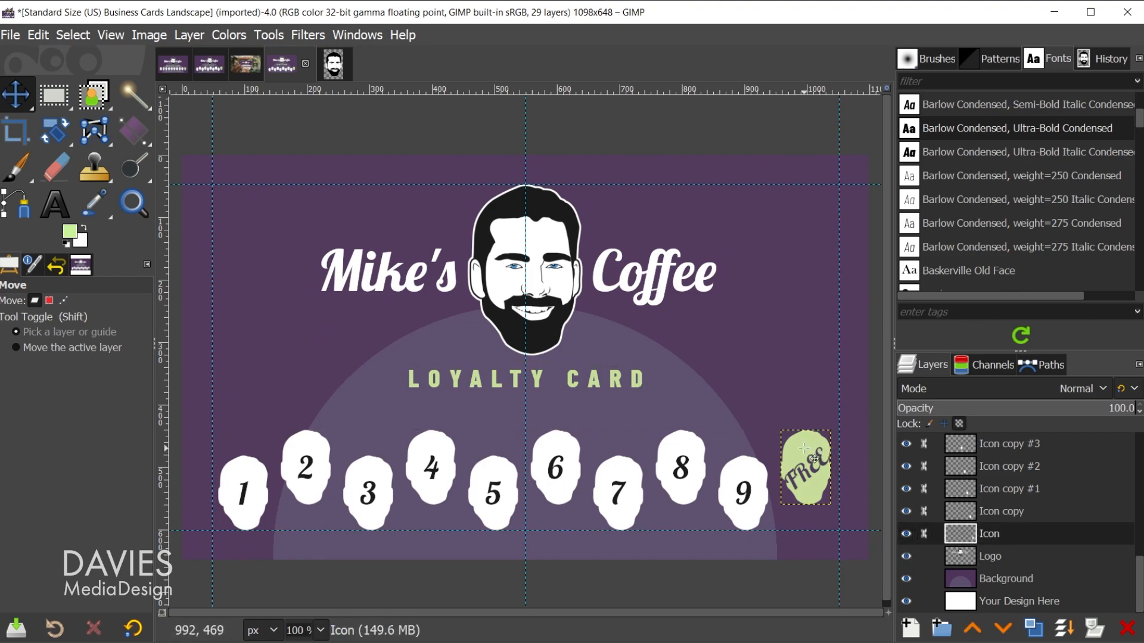
{"action": "key", "text": "Up"}
{"action": "key", "text": "Up"}
{"action": "key", "text": "Up"}
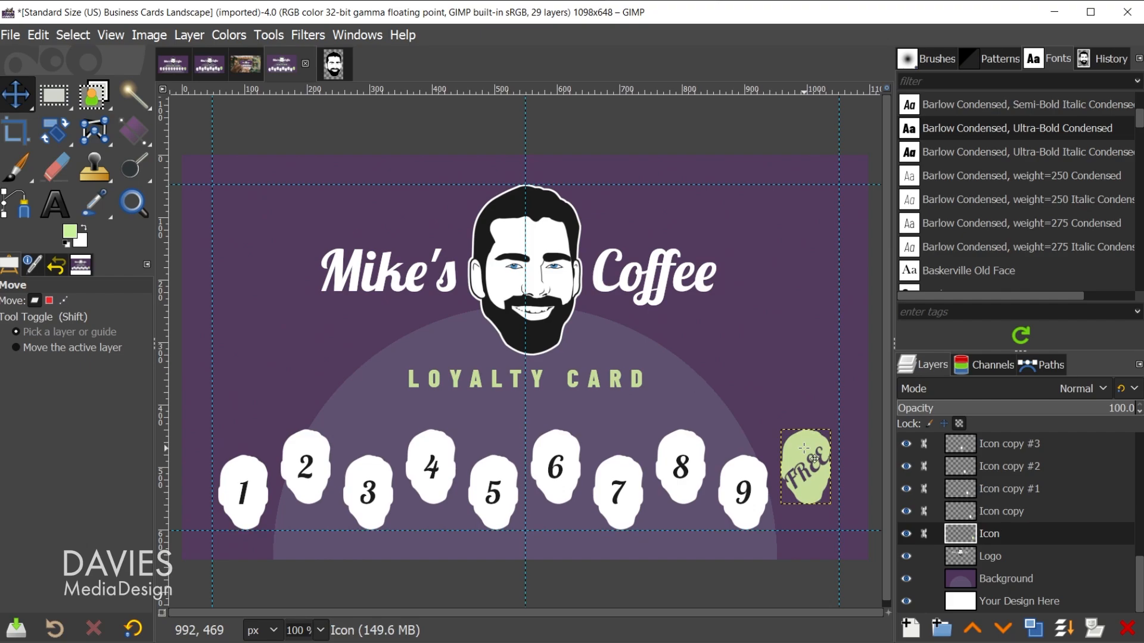
{"action": "key", "text": "Up"}
{"action": "key", "text": "Up"}
{"action": "key", "text": "Up"}
{"action": "key", "text": "Up"}
{"action": "key", "text": "Up"}
{"action": "key", "text": "Up"}
{"action": "key", "text": "Up"}
{"action": "key", "text": "Up"}
{"action": "key", "text": "Up"}
{"action": "key", "text": "Up"}
{"action": "key", "text": "Up"}
{"action": "key", "text": "Up"}
{"action": "key", "text": "Up"}
{"action": "key", "text": "Up"}
{"action": "key", "text": "Up"}
{"action": "key", "text": "Up"}
{"action": "key", "text": "Up"}
{"action": "key", "text": "Up"}
{"action": "key", "text": "Up"}
{"action": "key", "text": "Up"}
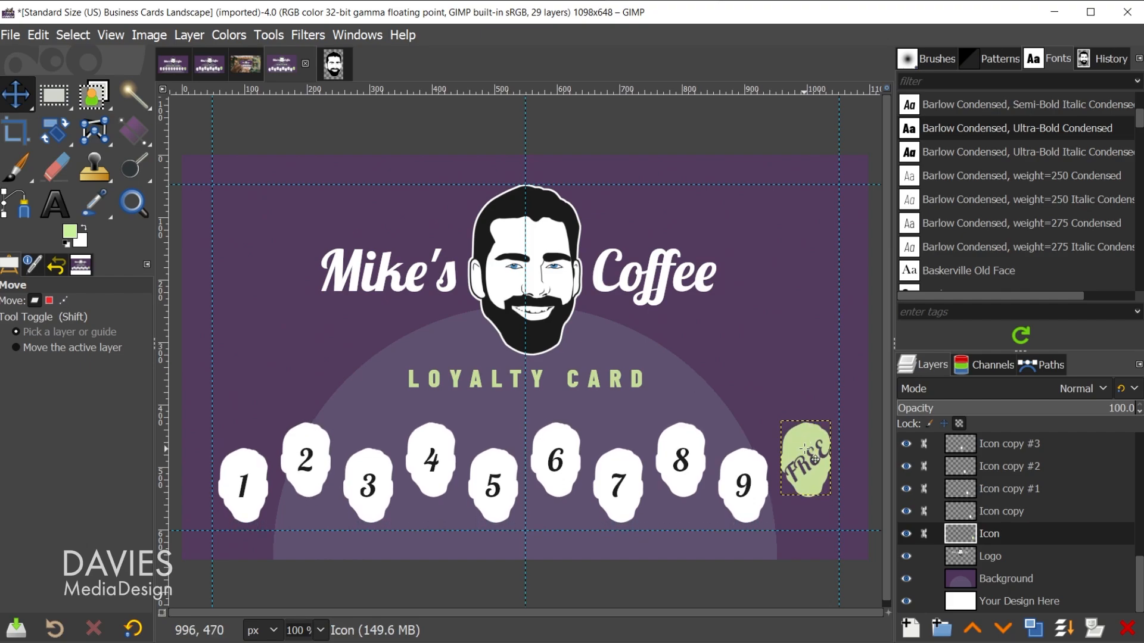
{"action": "key", "text": "Up"}
{"action": "key", "text": "Up"}
{"action": "key", "text": "Up"}
{"action": "key", "text": "Up"}
{"action": "key", "text": "Up"}
{"action": "key", "text": "Up"}
{"action": "key", "text": "Up"}
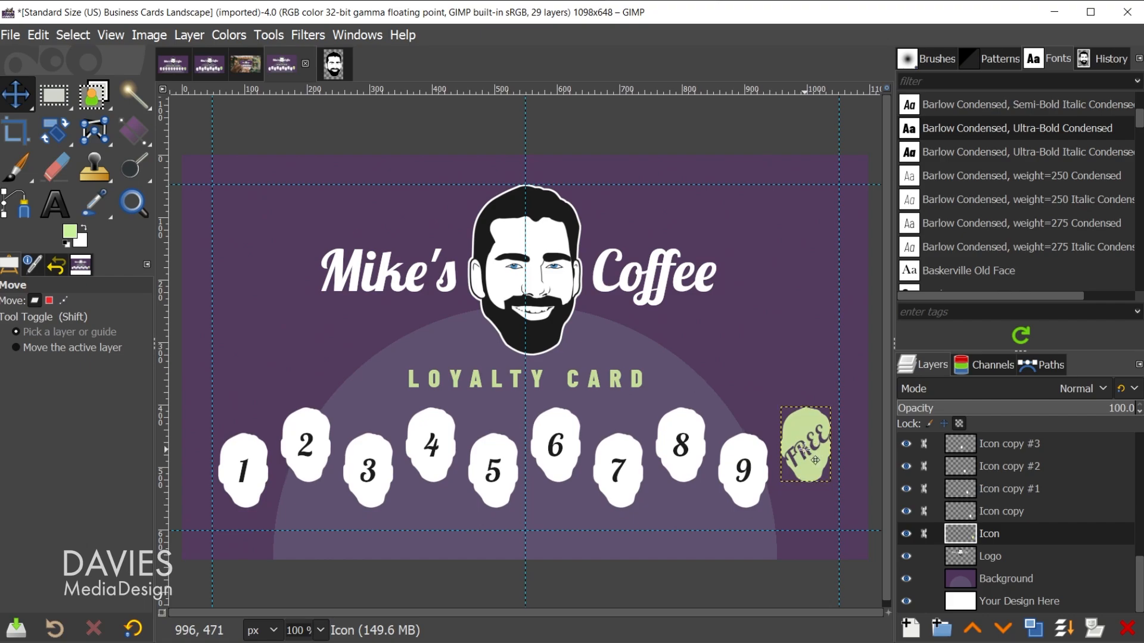
{"action": "key", "text": "Up"}
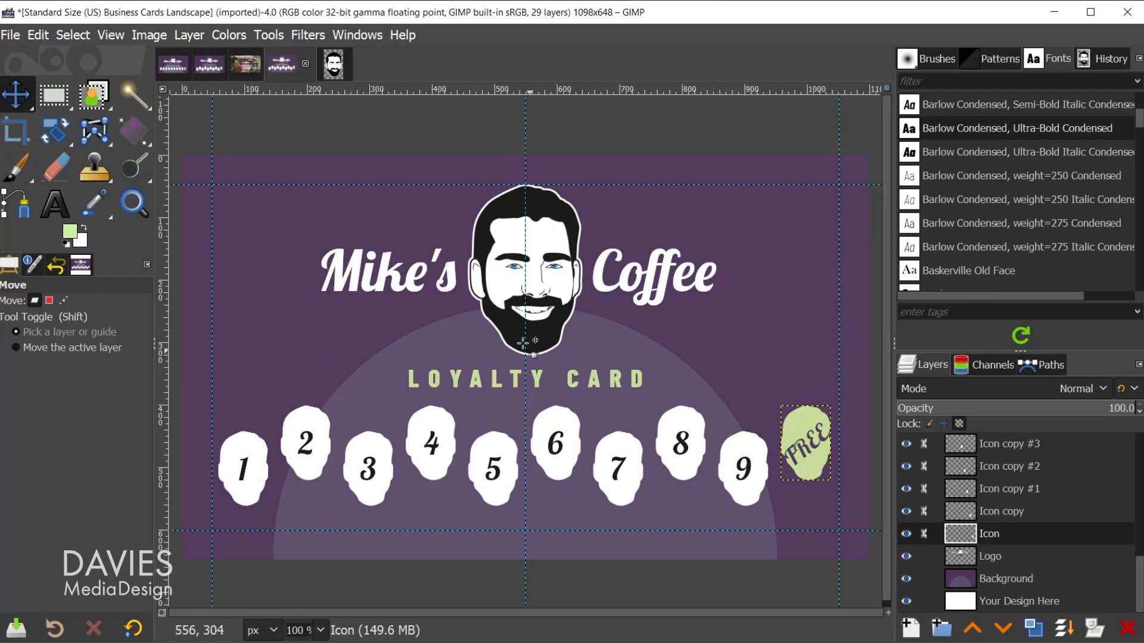
Step: Add the text "RECEIVE FREE COFFEE AFTER 9 PURCHASES" below the face icons, on a new layer above "LOYALTY CARD"
{"action": "left_click", "coordinate": [48, 205]}
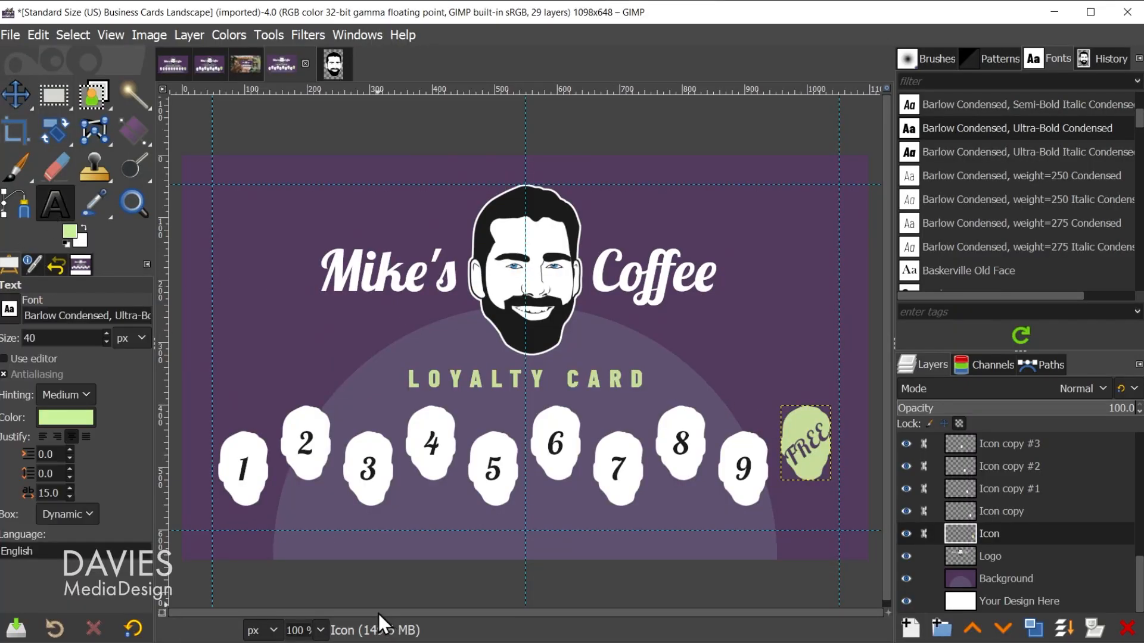
{"action": "left_click_drag", "start_coordinate": [1138, 596], "coordinate": [1138, 500]}
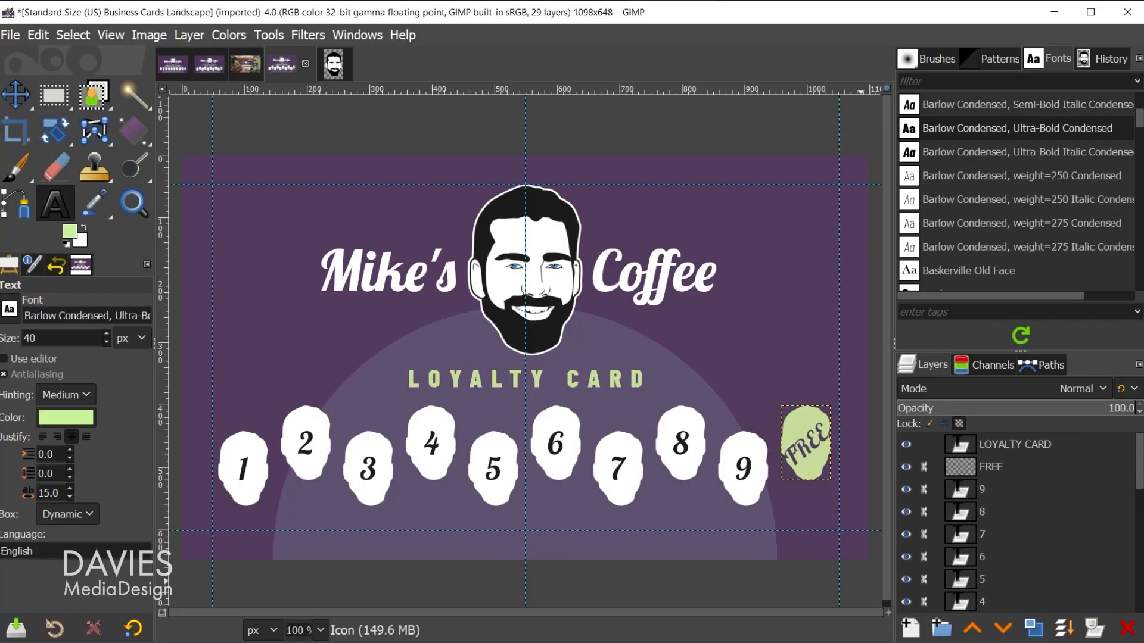
{"action": "left_click", "coordinate": [956, 445]}
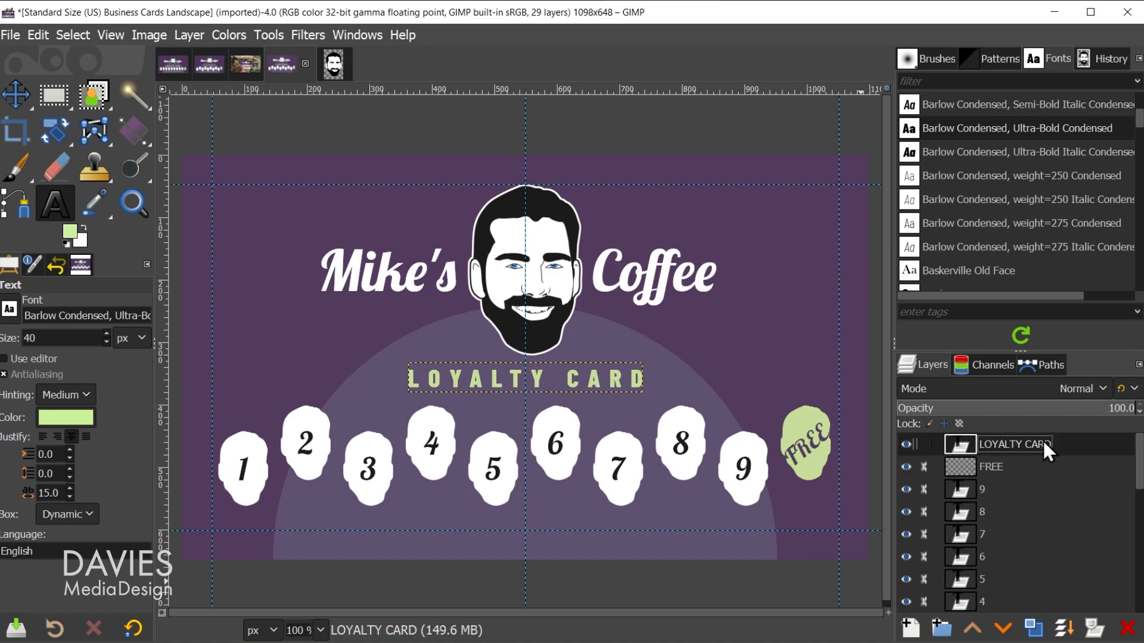
{"action": "left_click", "coordinate": [405, 519]}
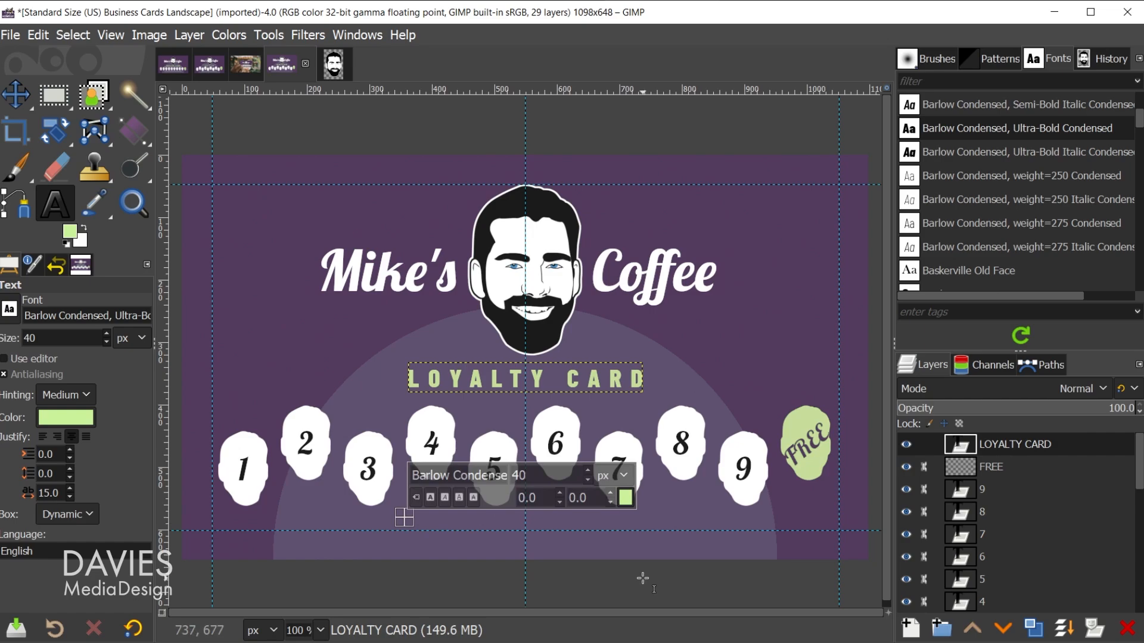
{"action": "type", "text": "RECEIVE"}
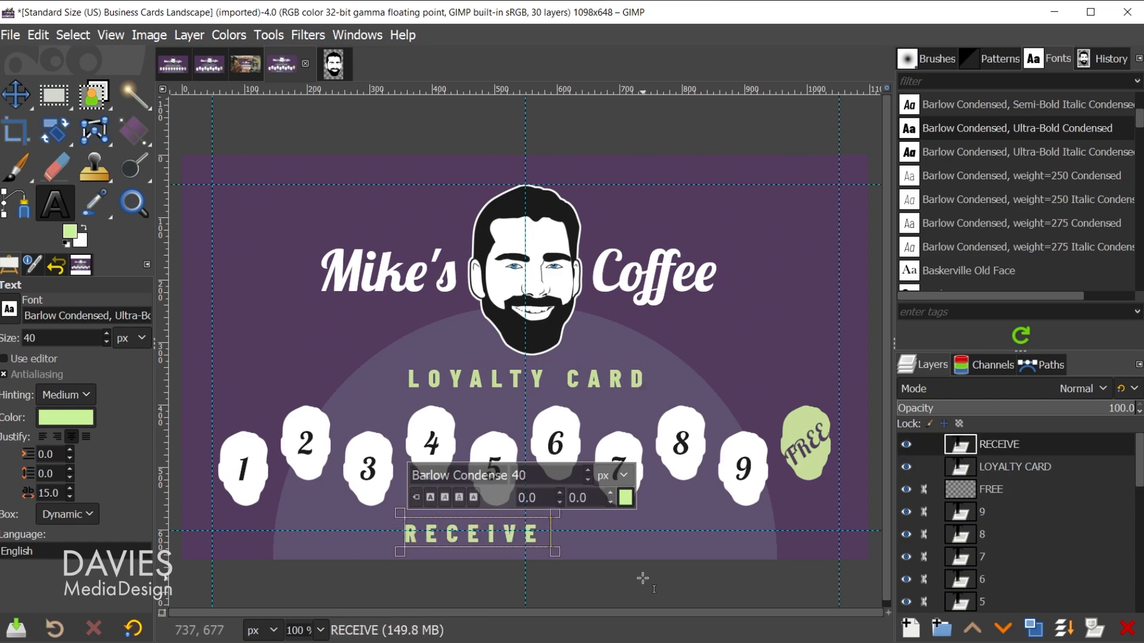
{"action": "type", "text": " FREE COFFEE WITH"}
{"action": "key", "text": "BackSpace"}
{"action": "key", "text": "BackSpace"}
{"action": "key", "text": "BackSpace"}
{"action": "key", "text": "BackSpace"}
{"action": "type", "text": "AFTER 9 PU"}
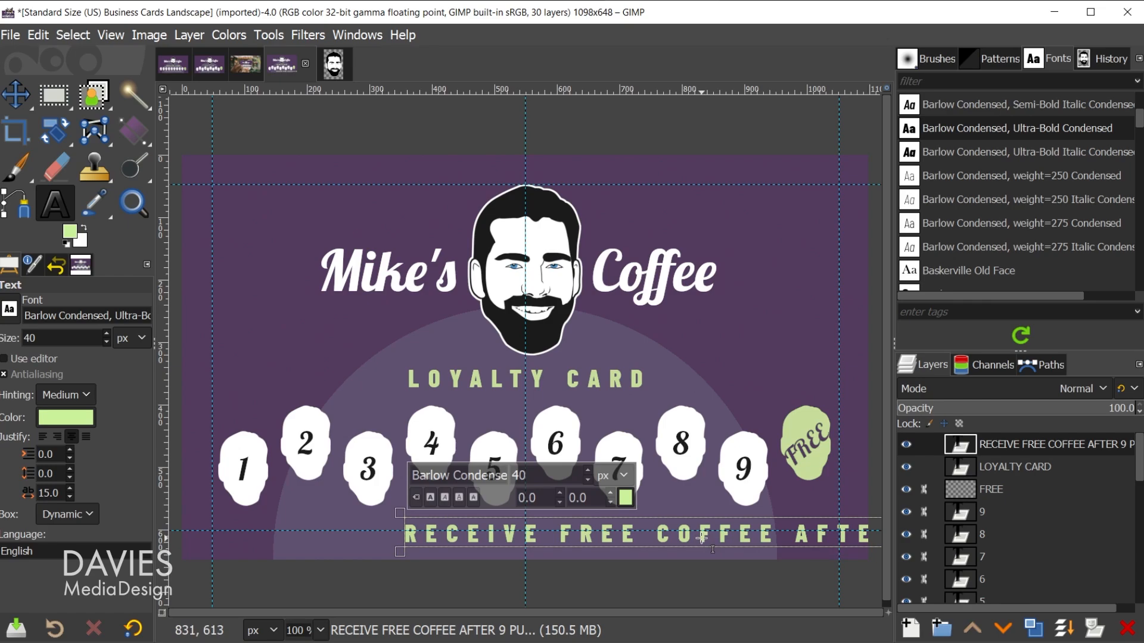
Step: Set the whole "RECEIVE FREE COFFEE AFTER 9 PURCHASES" text to size 20 px with letter spacing 10
{"action": "key", "text": "ctrl+a"}
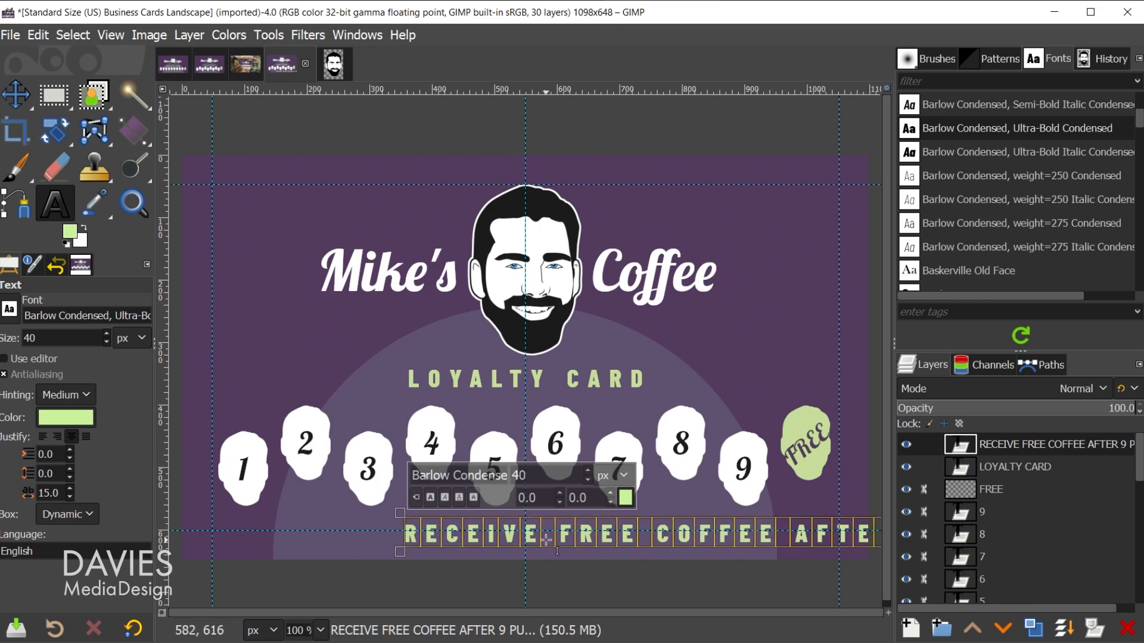
{"action": "double_click", "coordinate": [518, 474]}
{"action": "type", "text": "20"}
{"action": "key", "text": "Return"}
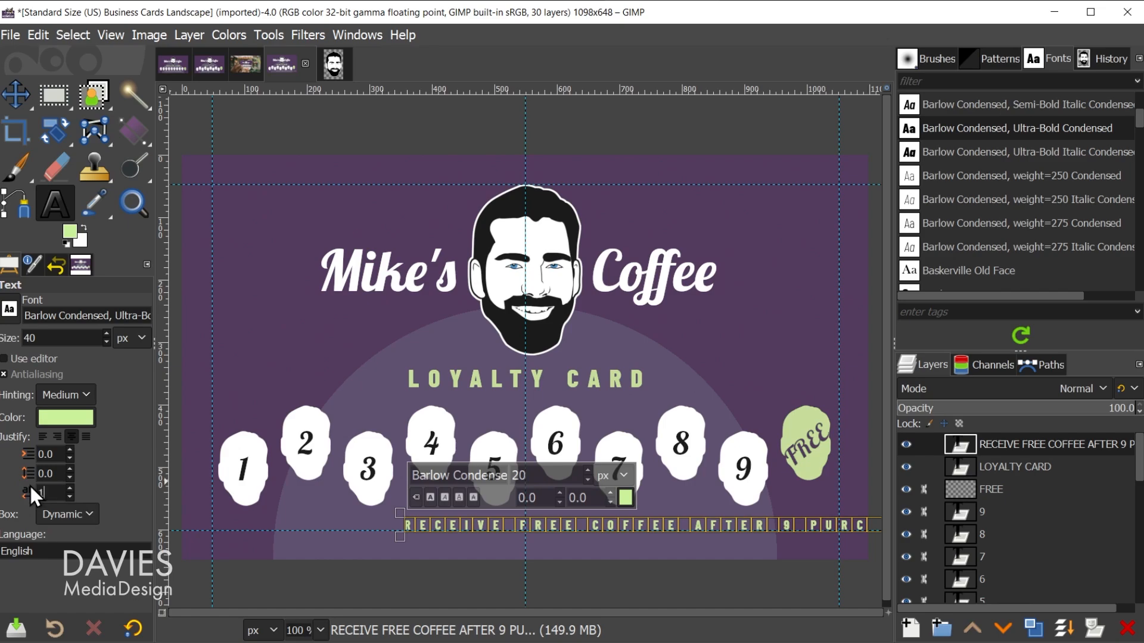
{"action": "type", "text": "0"}
{"action": "key", "text": "Return"}
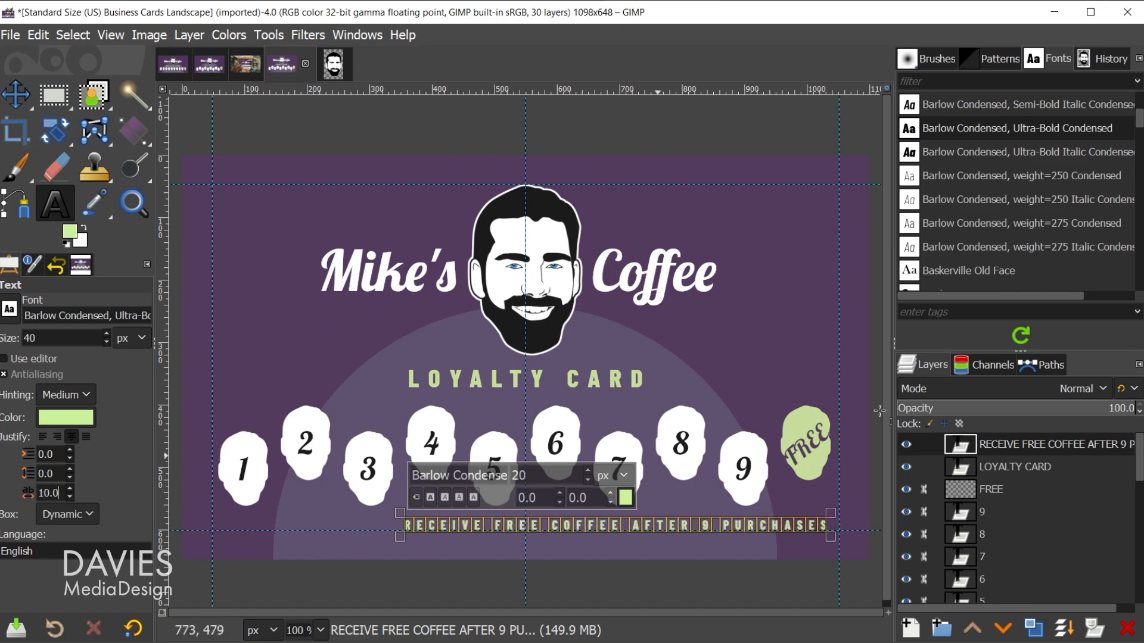
Step: Change the offer text's font to Barlow Condensed, Medium Italic Condensed and center it on the vertical guide, resting on the lower margin guide
{"action": "left_click", "coordinate": [912, 200]}
{"action": "scroll", "coordinate": [1016, 198], "scroll_direction": "up", "scroll_amount": 2}
{"action": "scroll", "coordinate": [1015, 205], "scroll_direction": "up", "scroll_amount": 1}
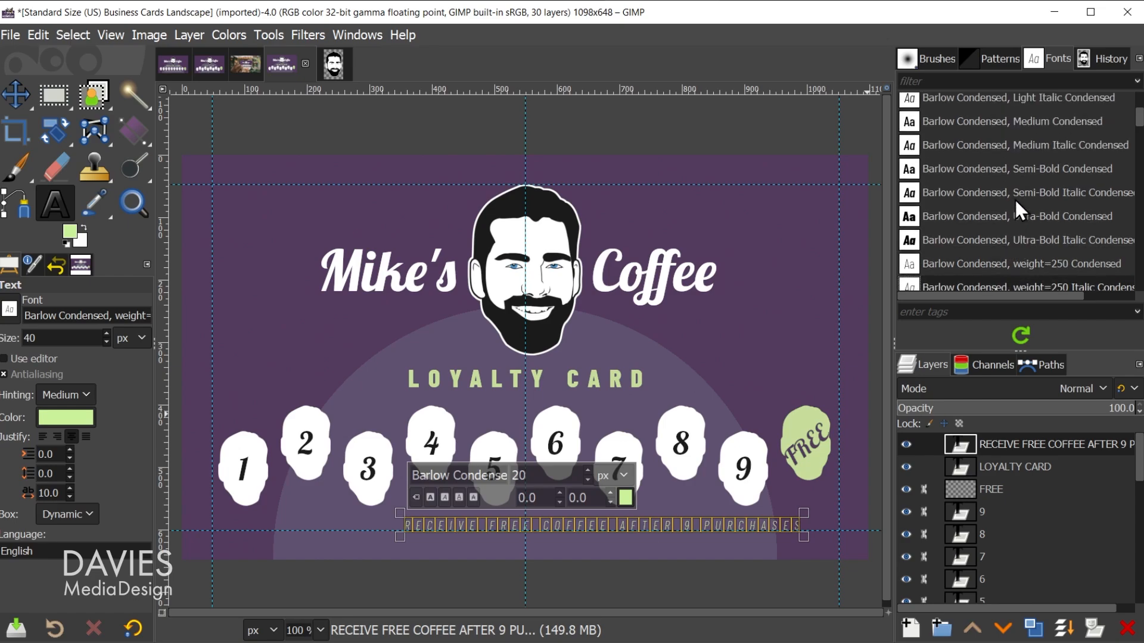
{"action": "scroll", "coordinate": [1013, 197], "scroll_direction": "up", "scroll_amount": 1}
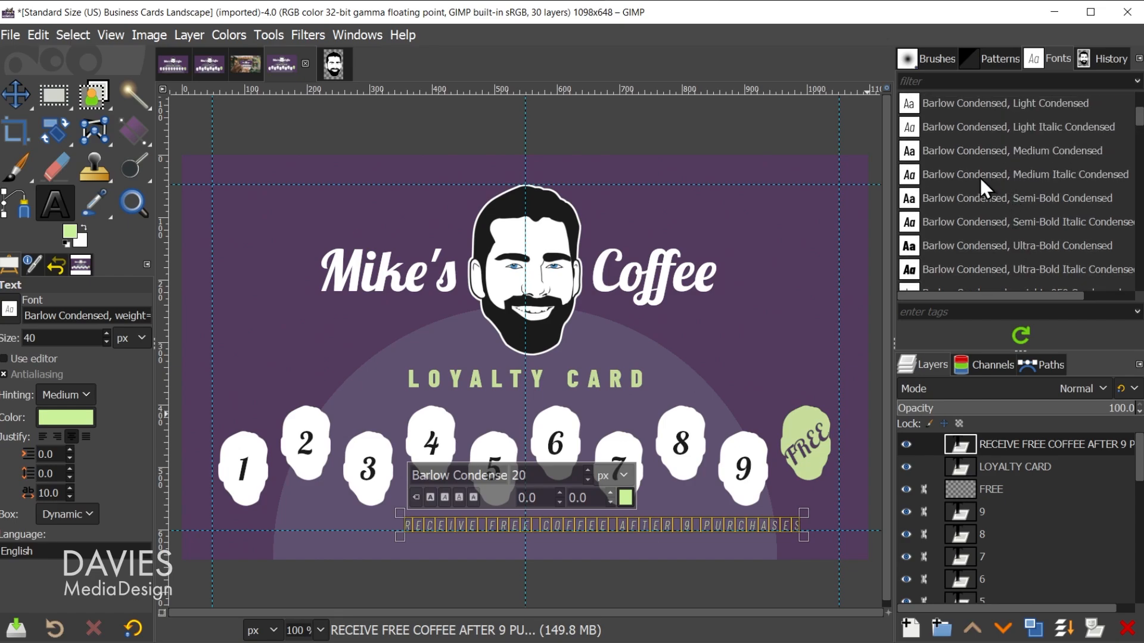
{"action": "left_click", "coordinate": [1002, 170]}
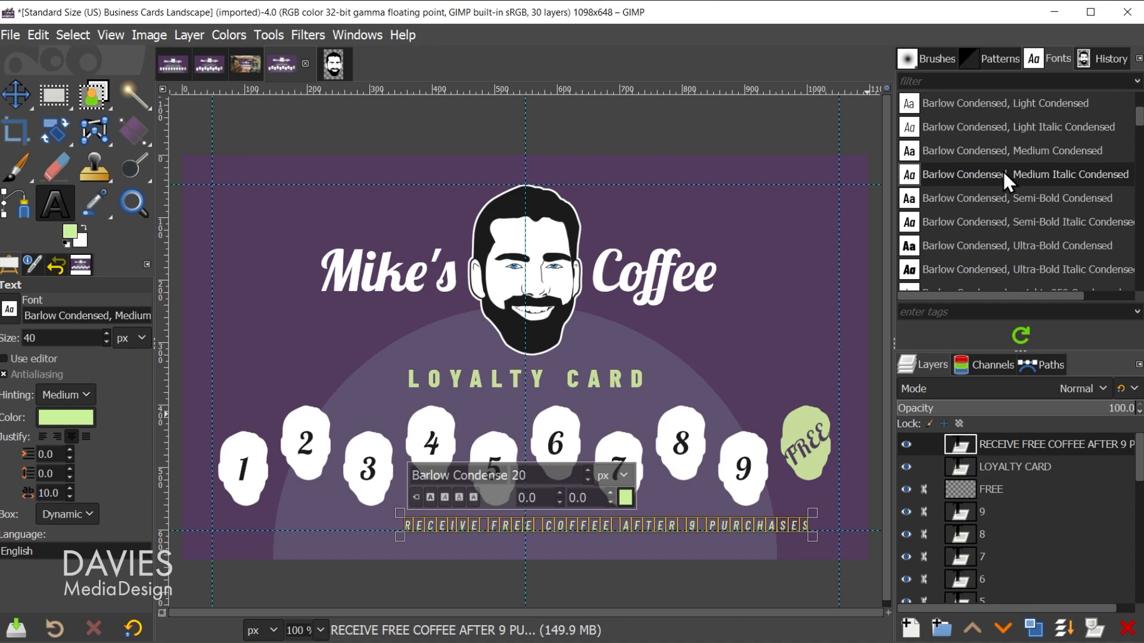
{"action": "left_click", "coordinate": [21, 94]}
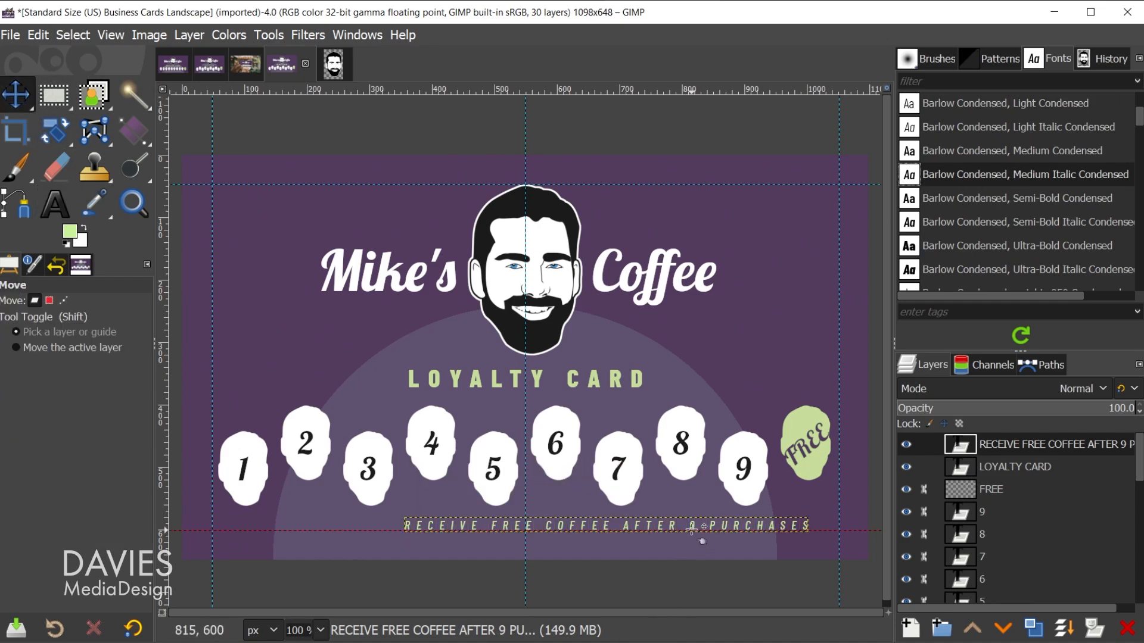
{"action": "left_click_drag", "start_coordinate": [693, 525], "coordinate": [609, 525]}
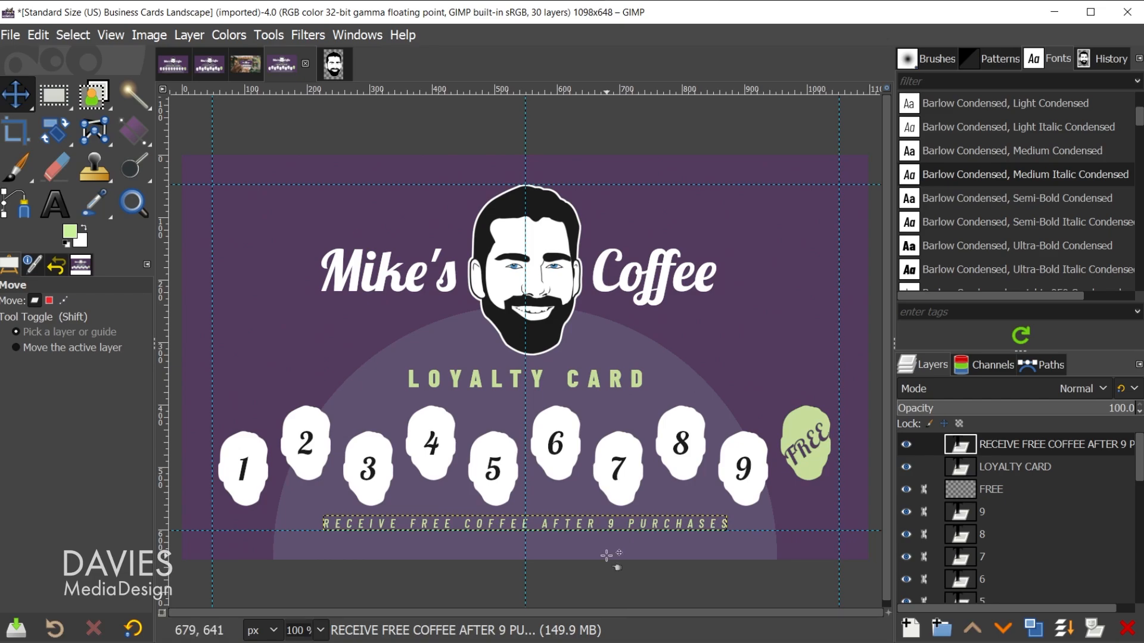
Step: Nudge the linked face icons and labels slightly down toward the offer text, and lower "LOYALTY CARD" about 10 px to match
{"action": "left_click", "coordinate": [967, 484]}
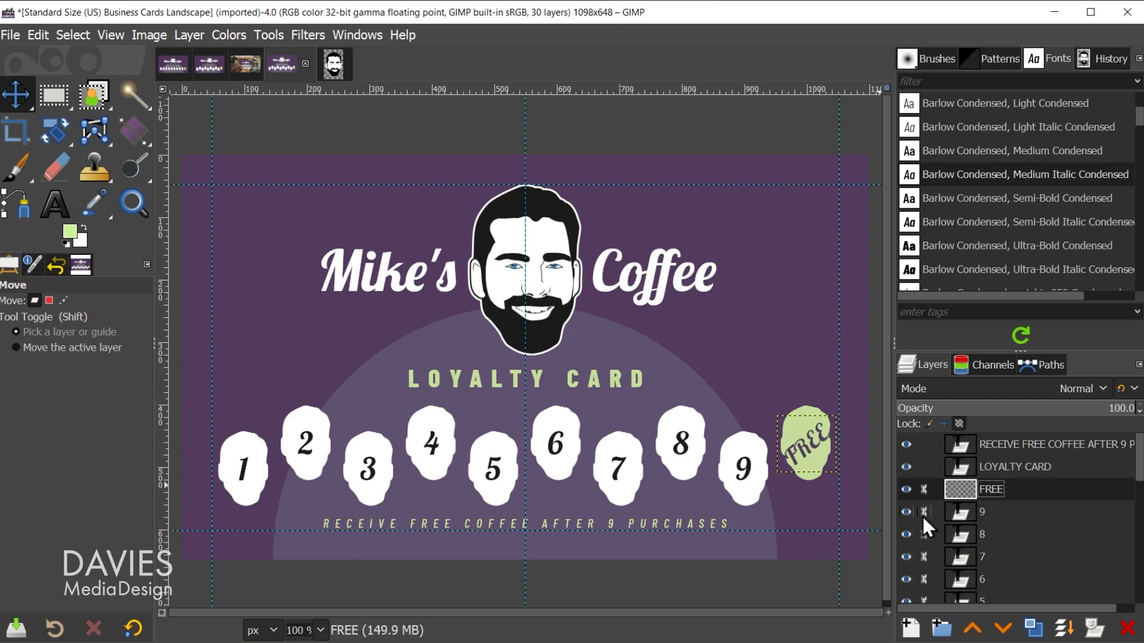
{"action": "left_click", "coordinate": [810, 461]}
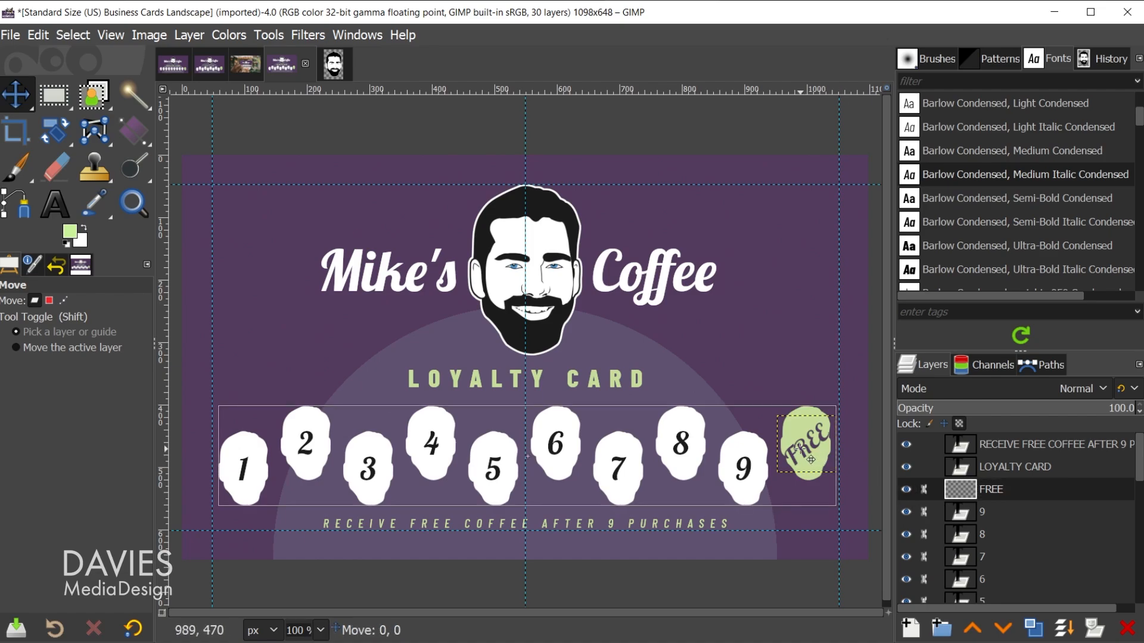
{"action": "key", "text": "Down"}
{"action": "key", "text": "Down"}
{"action": "key", "text": "Down"}
{"action": "key", "text": "Down"}
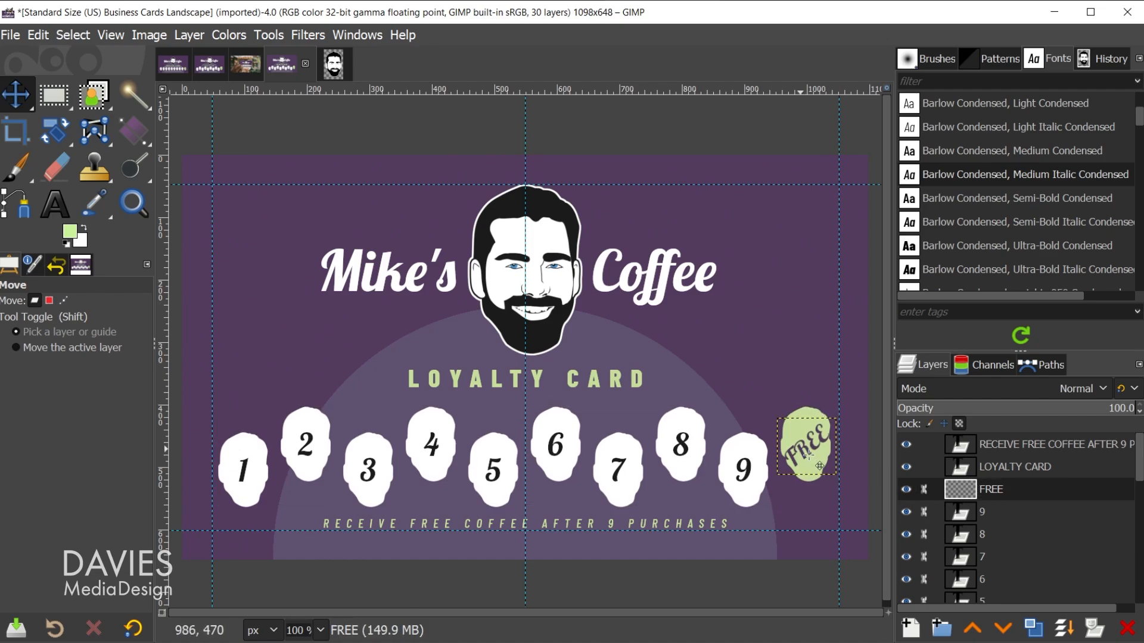
{"action": "key", "text": "Down"}
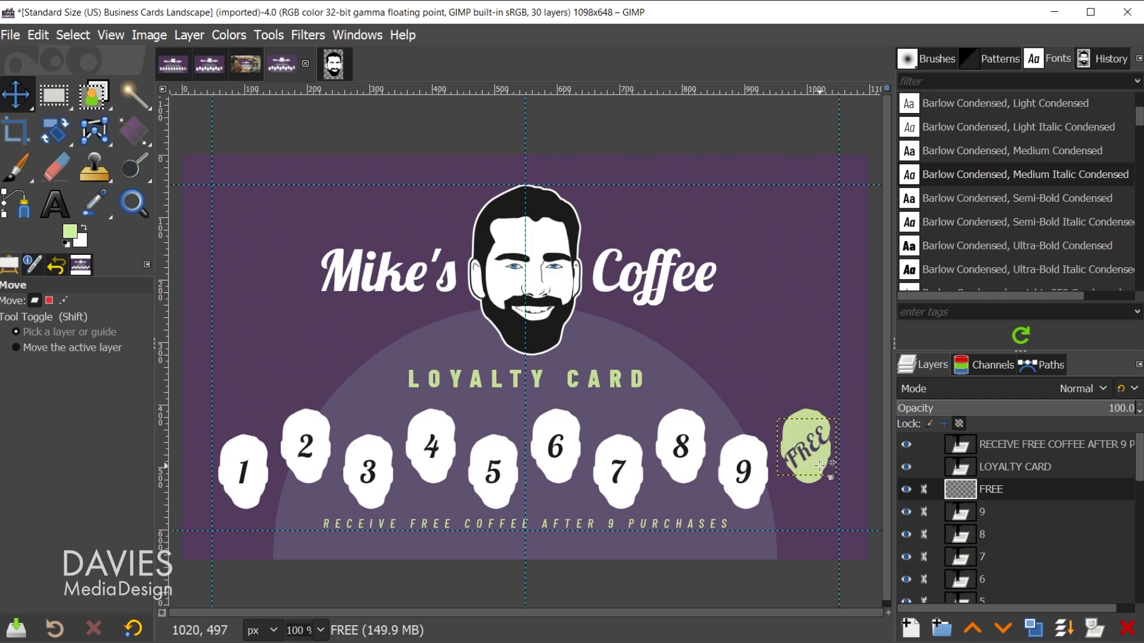
{"action": "key", "text": "Down"}
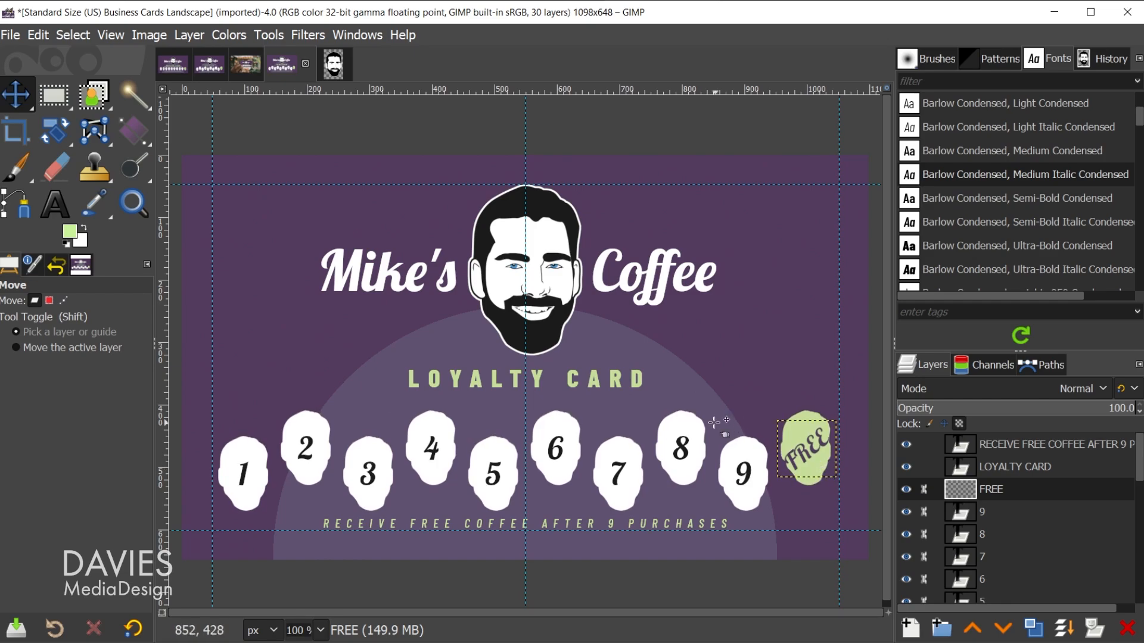
{"action": "left_click", "coordinate": [596, 381]}
{"action": "left_click_drag", "start_coordinate": [596, 382], "coordinate": [596, 393]}
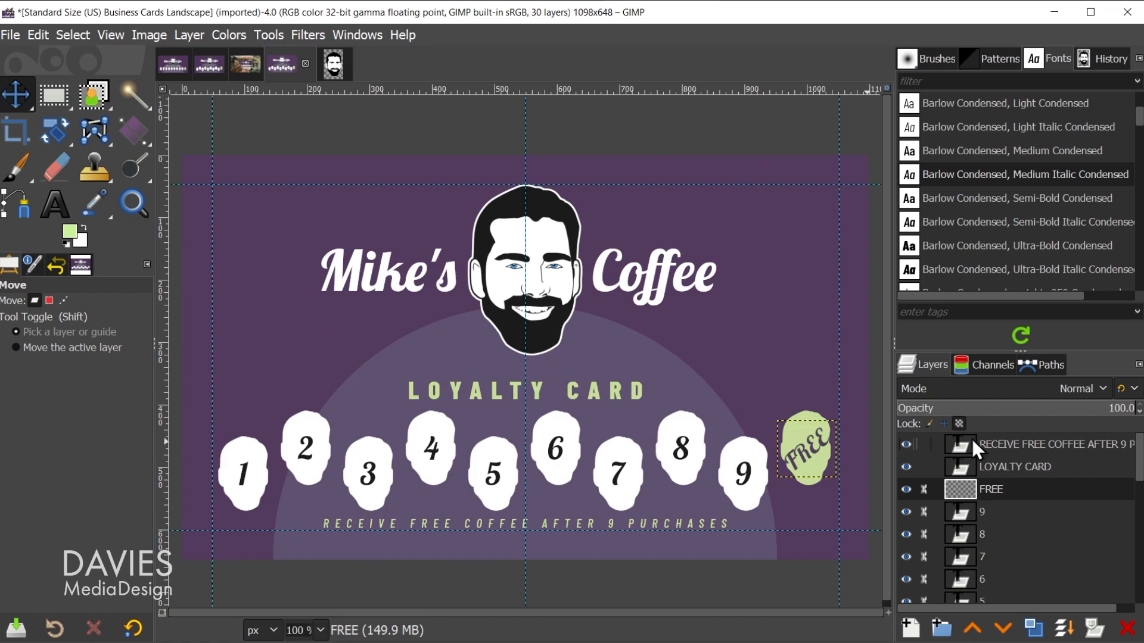
Step: Create a transparent layer named "Divider" above the "RECEIVE FREE COFFEE" text layer
{"action": "left_click", "coordinate": [1003, 445]}
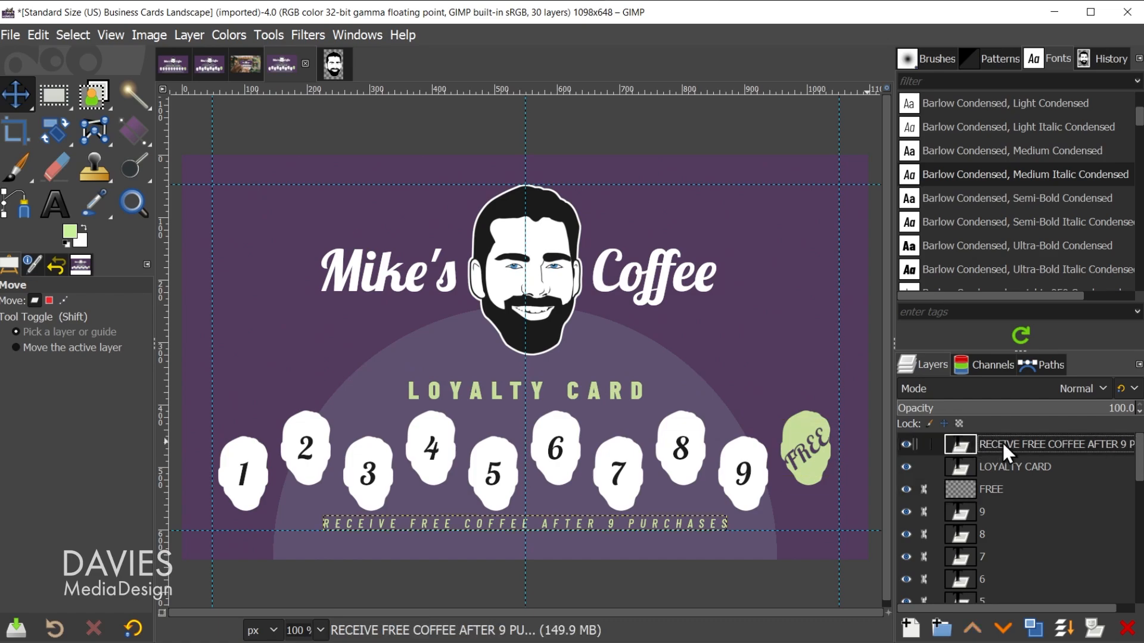
{"action": "left_click", "coordinate": [911, 630]}
{"action": "type", "text": "der"}
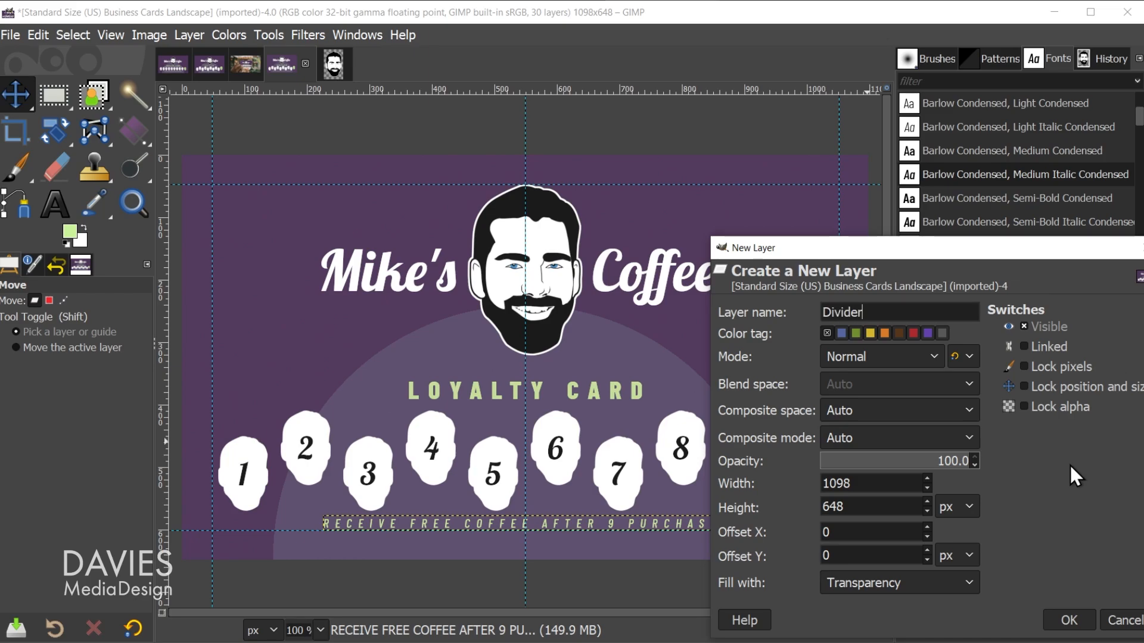
{"action": "key", "text": "Return"}
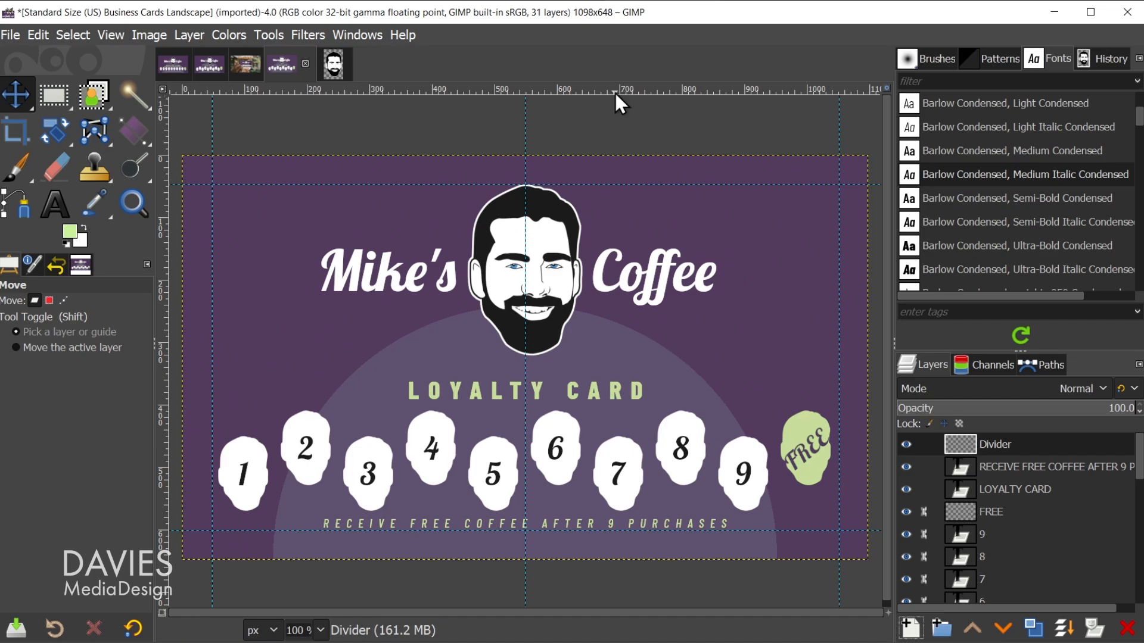
Step: Place a horizontal guide between the beard and "LOYALTY CARD", and make a 527 x 6 px rectangular selection along it
{"action": "left_click_drag", "start_coordinate": [613, 92], "coordinate": [553, 366]}
{"action": "left_click", "coordinate": [46, 92]}
{"action": "left_click_drag", "start_coordinate": [361, 360], "coordinate": [690, 364]}
{"action": "scroll", "coordinate": [505, 387], "scroll_direction": "up", "scroll_amount": 1}
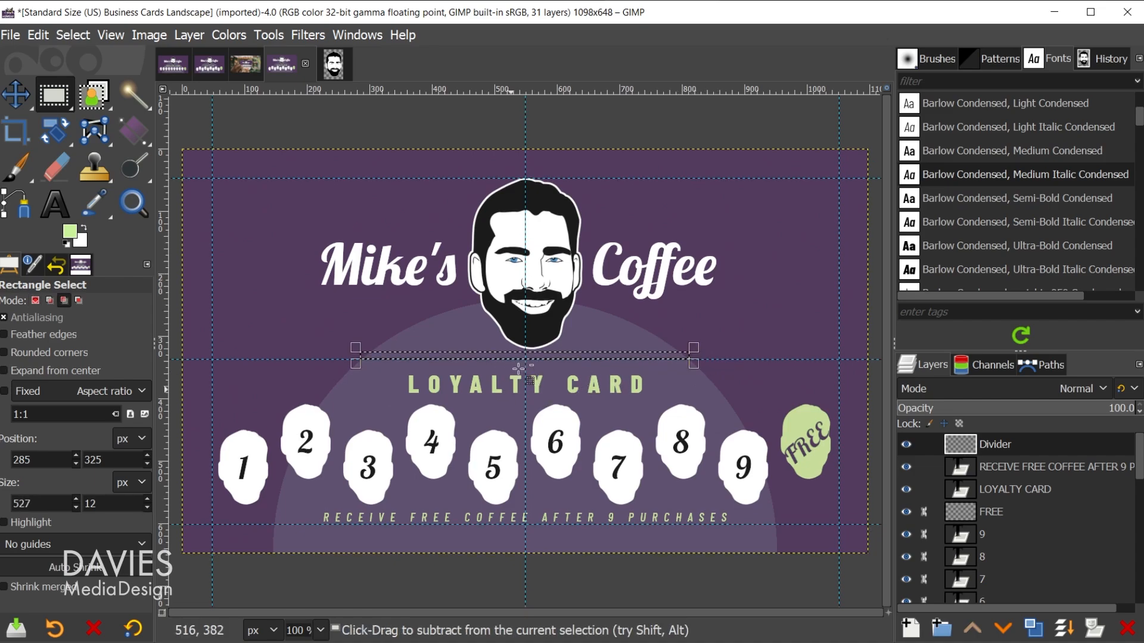
{"action": "scroll", "coordinate": [521, 369], "scroll_direction": "up", "scroll_amount": 1}
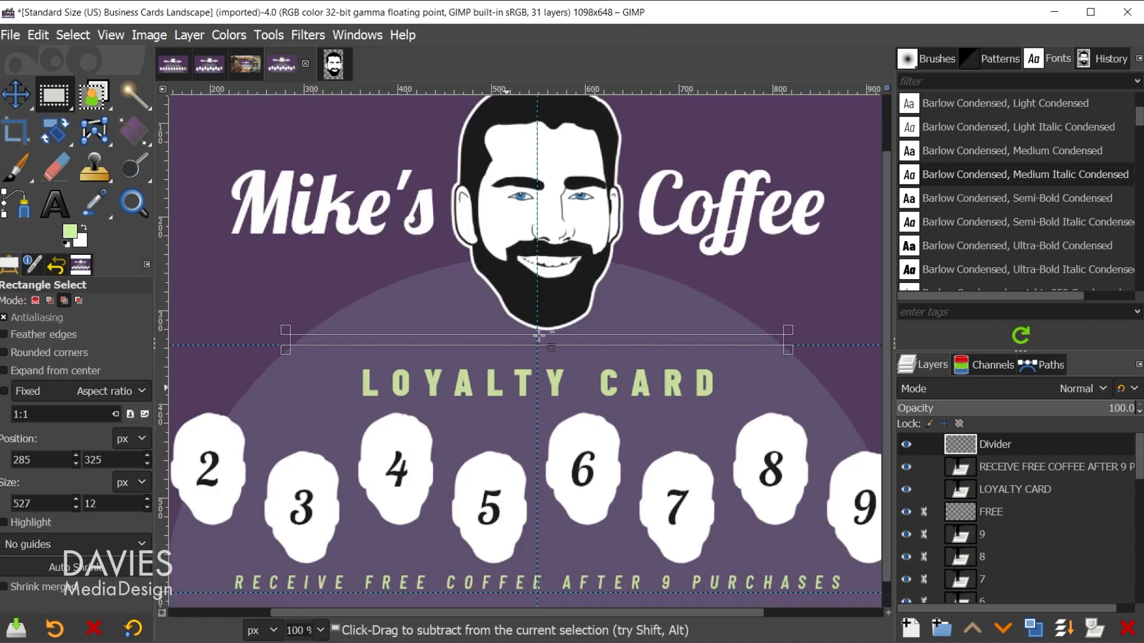
{"action": "scroll", "coordinate": [522, 327], "scroll_direction": "up", "scroll_amount": 1}
{"action": "scroll", "coordinate": [523, 331], "scroll_direction": "down", "scroll_amount": 1}
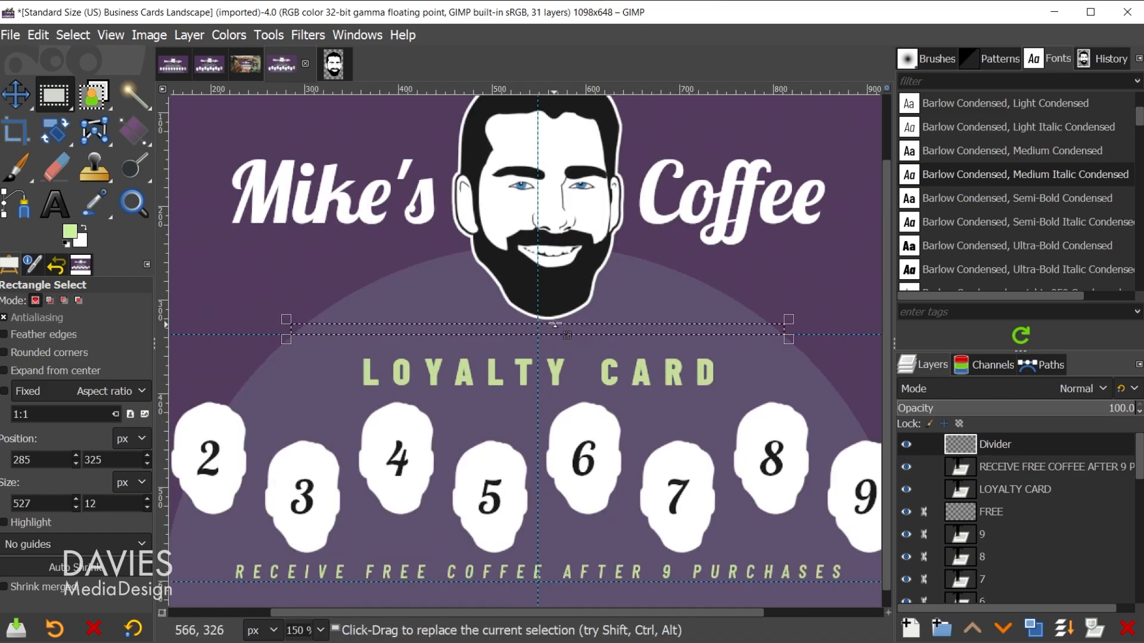
{"action": "left_click_drag", "start_coordinate": [560, 317], "coordinate": [559, 323]}
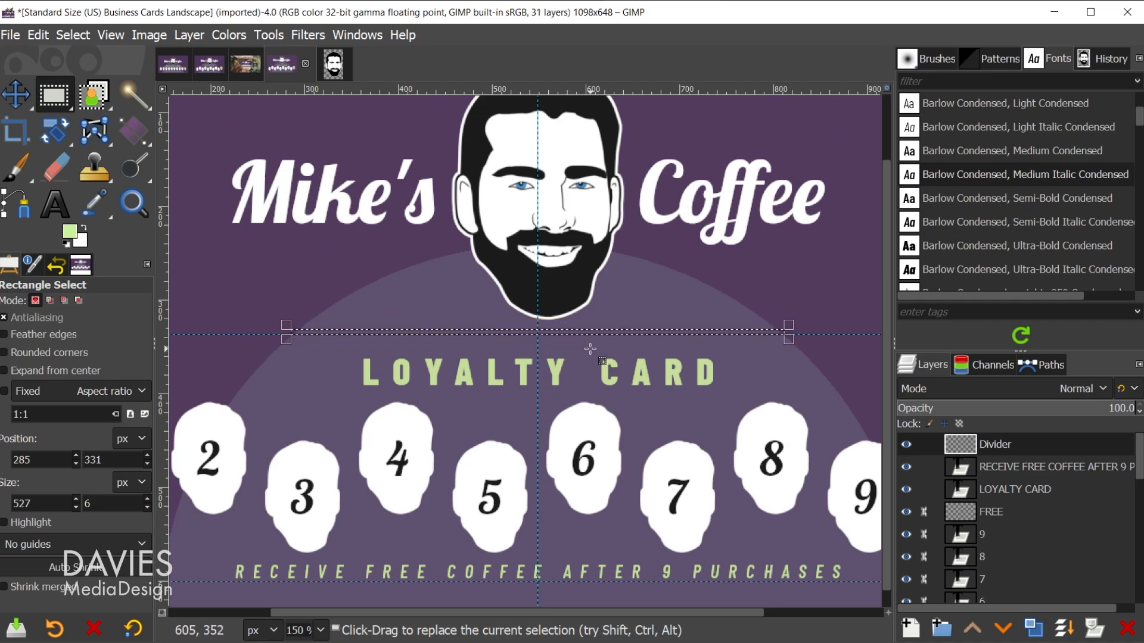
Step: Fill the selected strip with the light green foreground color, deselect it, and crop the Divider layer to its content
{"action": "left_click_drag", "start_coordinate": [76, 232], "coordinate": [448, 339]}
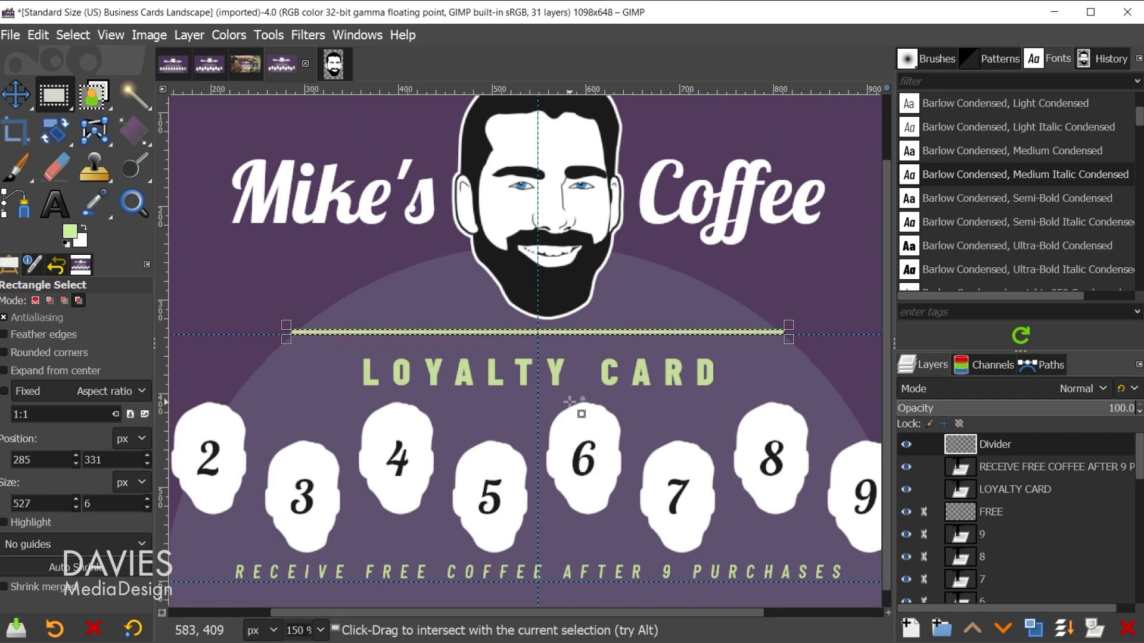
{"action": "key", "text": "shift+ctrl+a"}
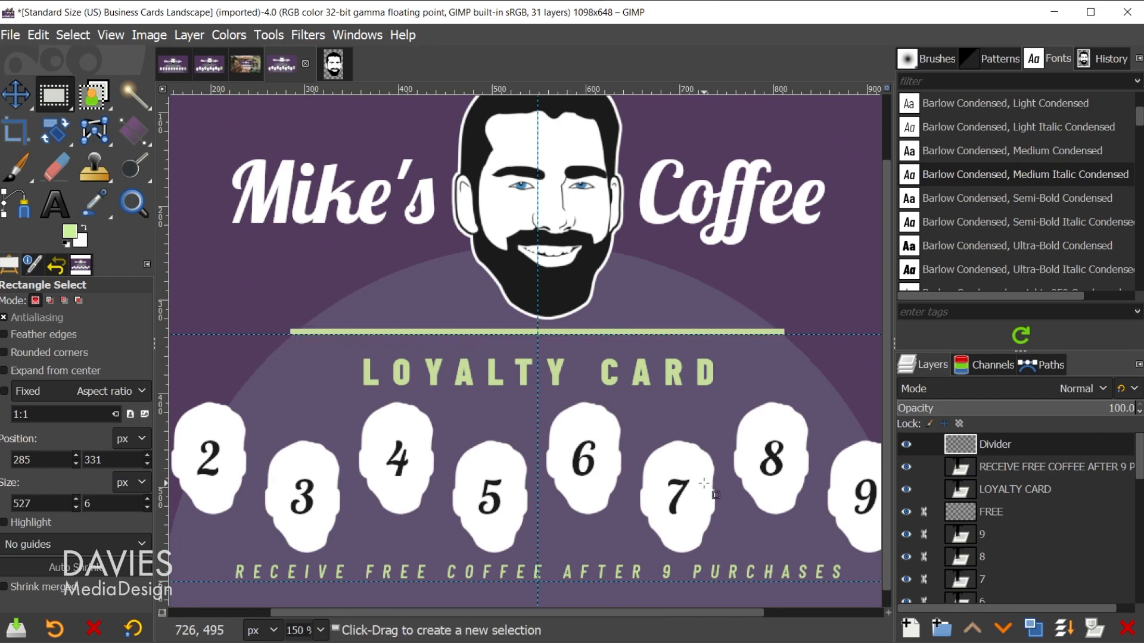
{"action": "left_click", "coordinate": [184, 36]}
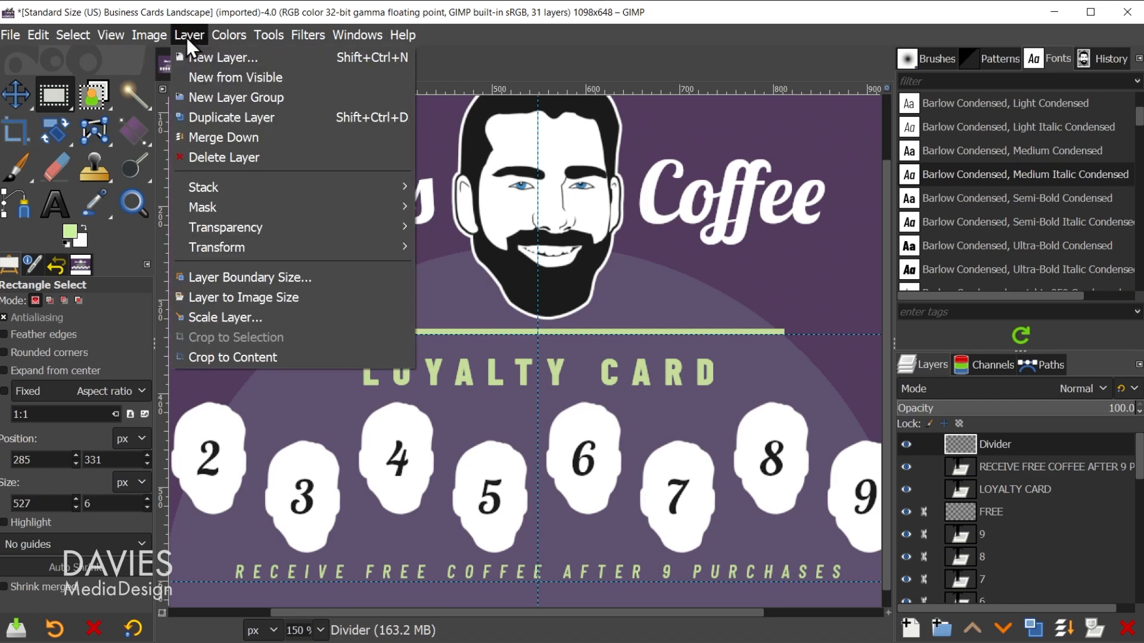
{"action": "left_click", "coordinate": [239, 358]}
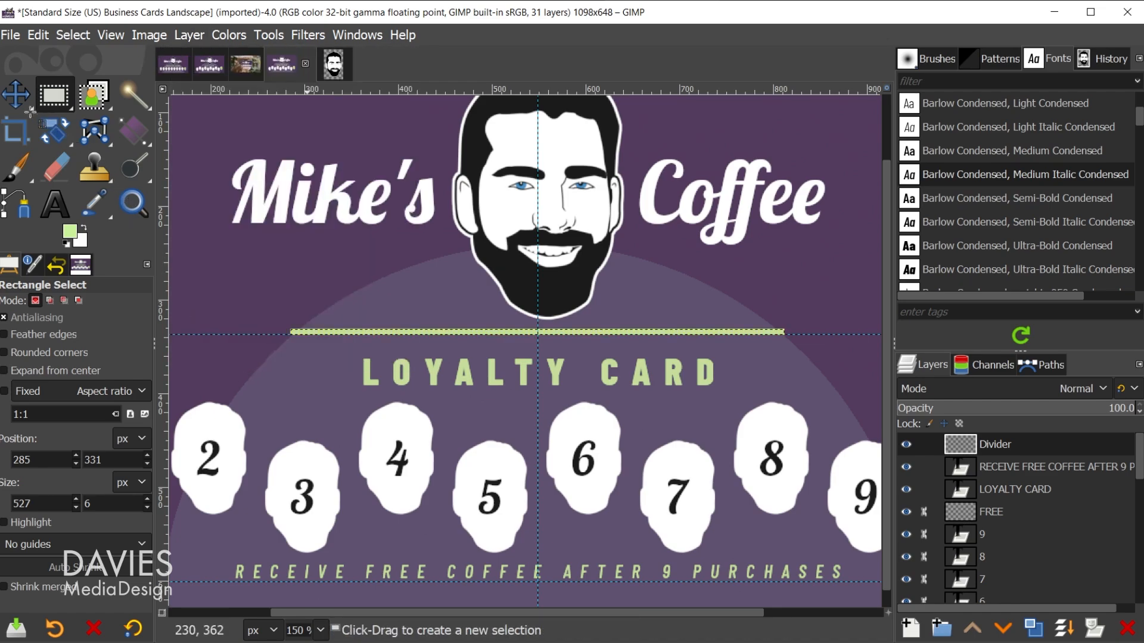
Step: Remove the horizontal guide under the portrait and move the green divider slightly down, centered between the beard and "LOYALTY CARD"
{"action": "left_click", "coordinate": [15, 94]}
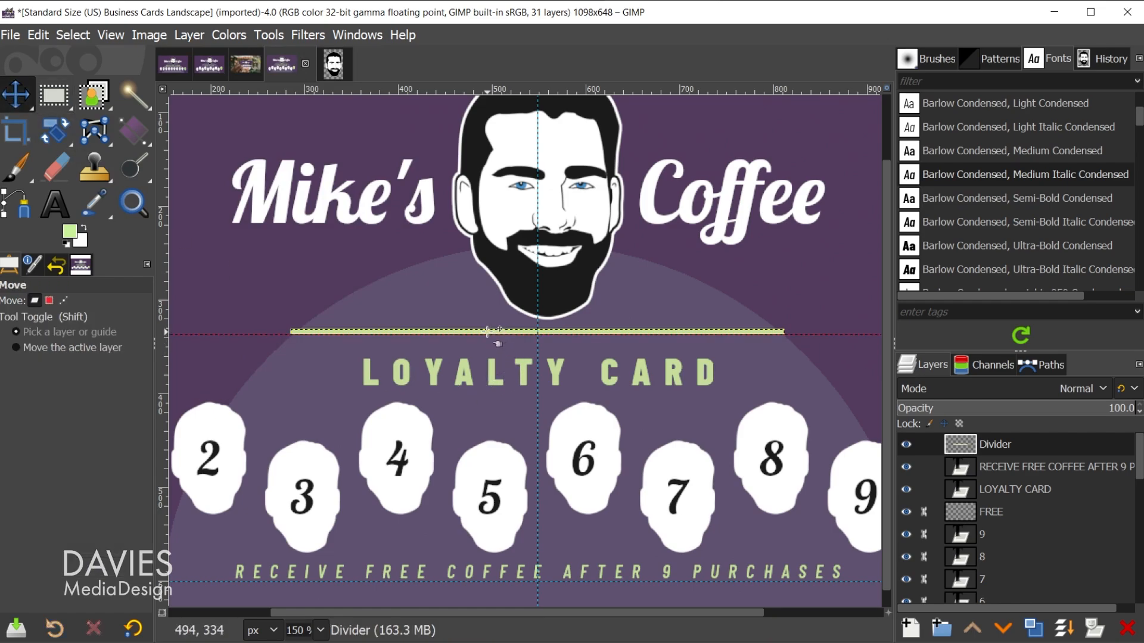
{"action": "left_click_drag", "start_coordinate": [487, 331], "coordinate": [362, 42]}
{"action": "left_click_drag", "start_coordinate": [469, 329], "coordinate": [471, 337]}
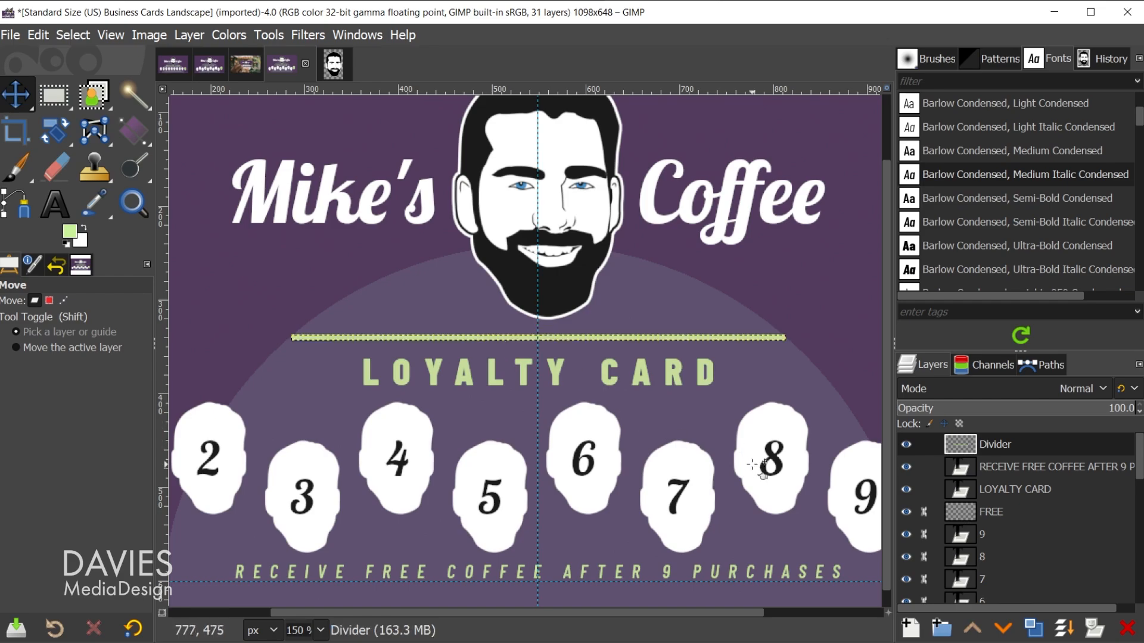
Step: Hide the guides to view the whole card without them
{"action": "scroll", "coordinate": [764, 470], "scroll_direction": "down", "scroll_amount": 1}
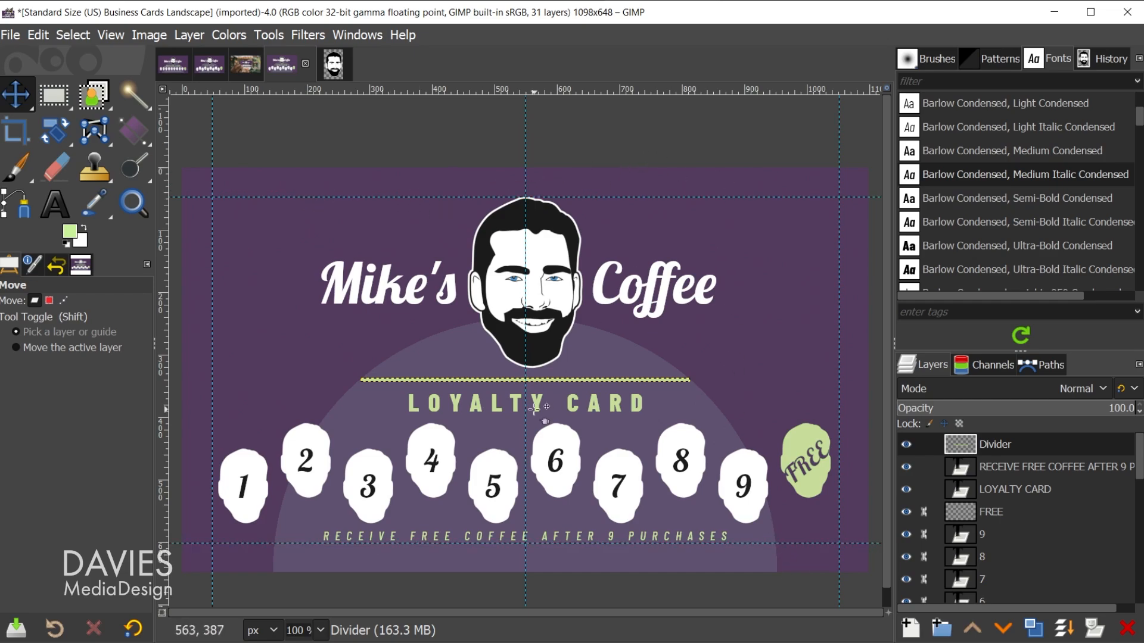
{"action": "key", "text": "ctrl+shift+t"}
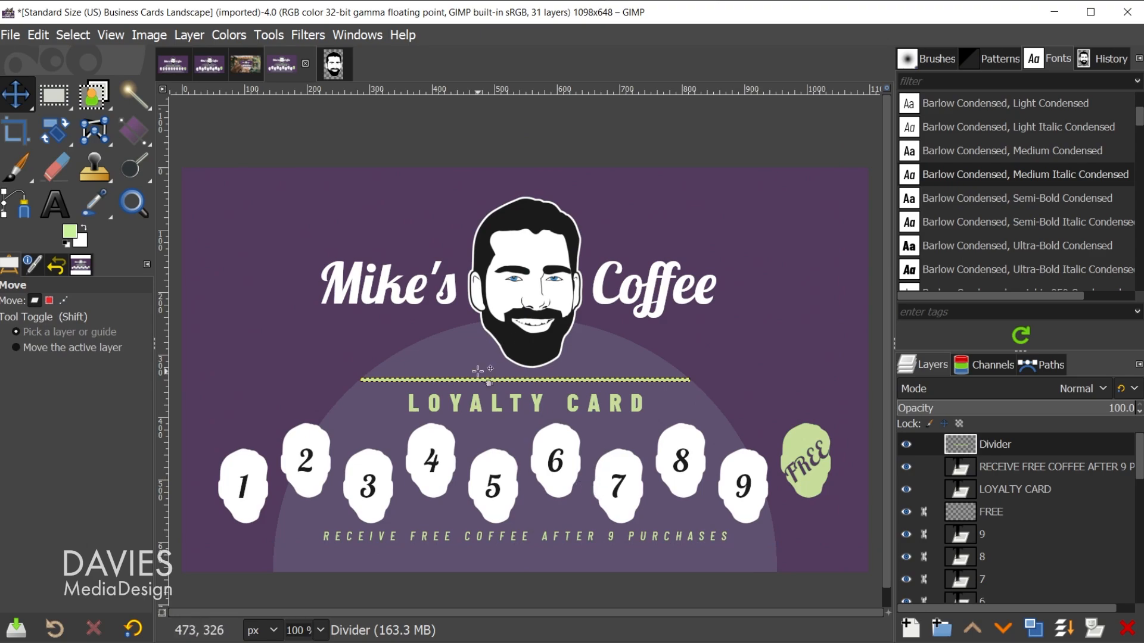
Step: Turn off Proof Colors to compare the card's unproofed colors, and turn Proof Colors back on
{"action": "left_click", "coordinate": [113, 31]}
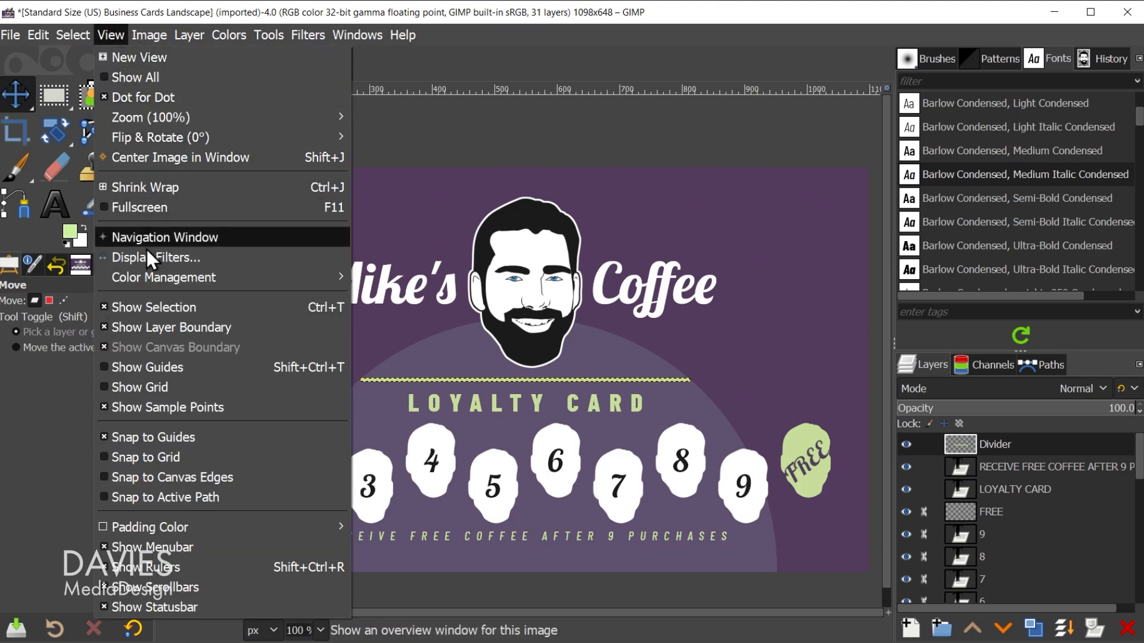
{"action": "mouse_move", "coordinate": [155, 275]}
{"action": "left_click", "coordinate": [409, 297]}
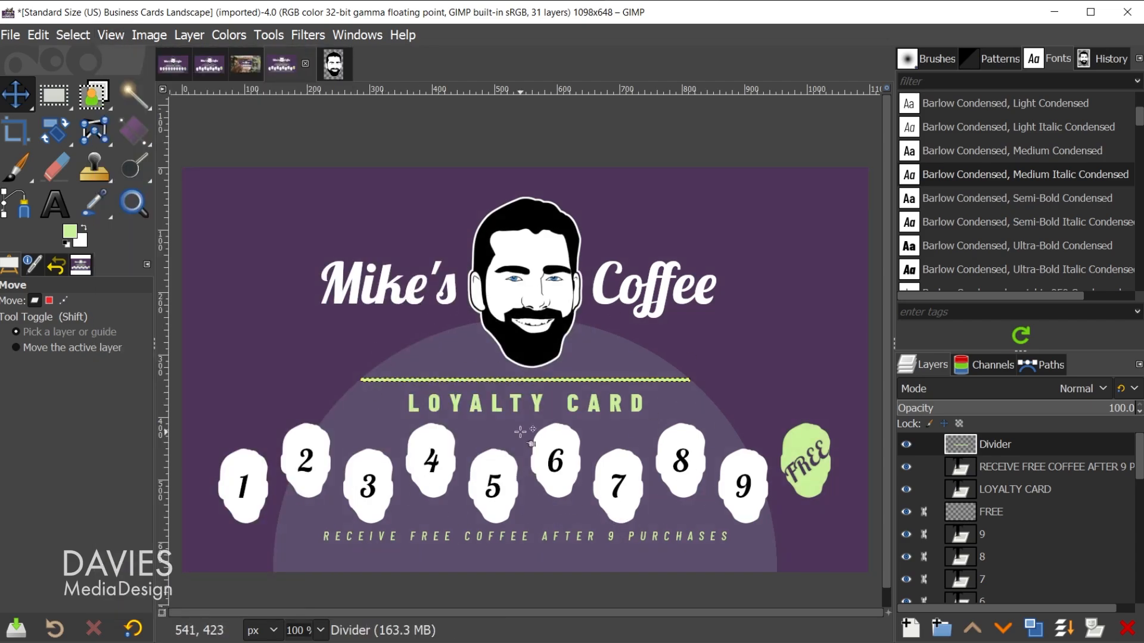
{"action": "left_click", "coordinate": [110, 34]}
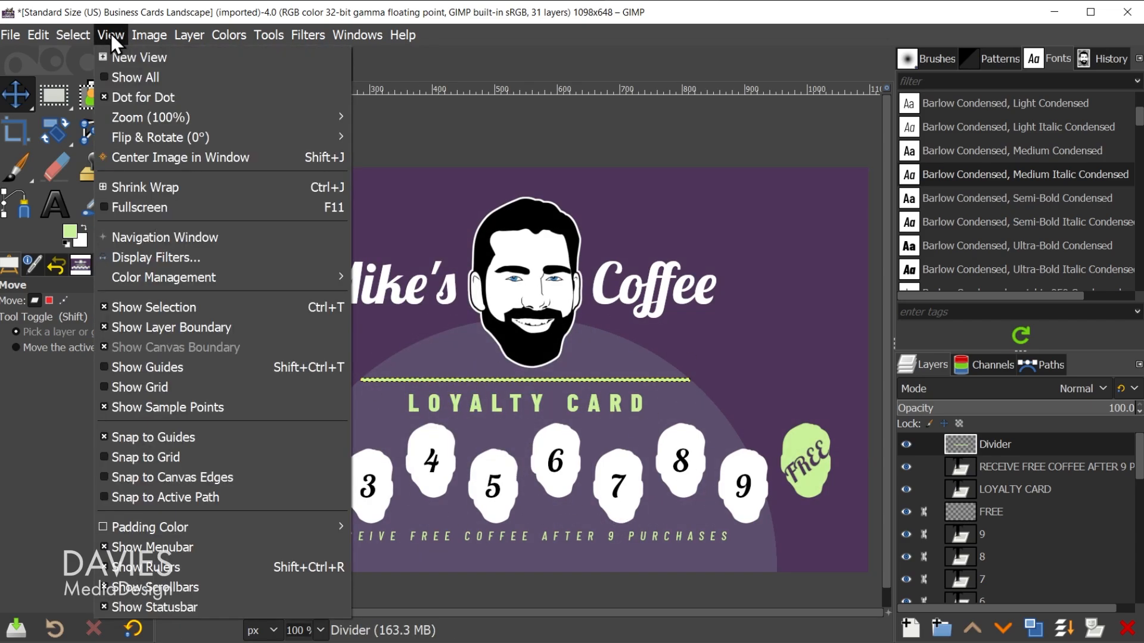
{"action": "mouse_move", "coordinate": [184, 278]}
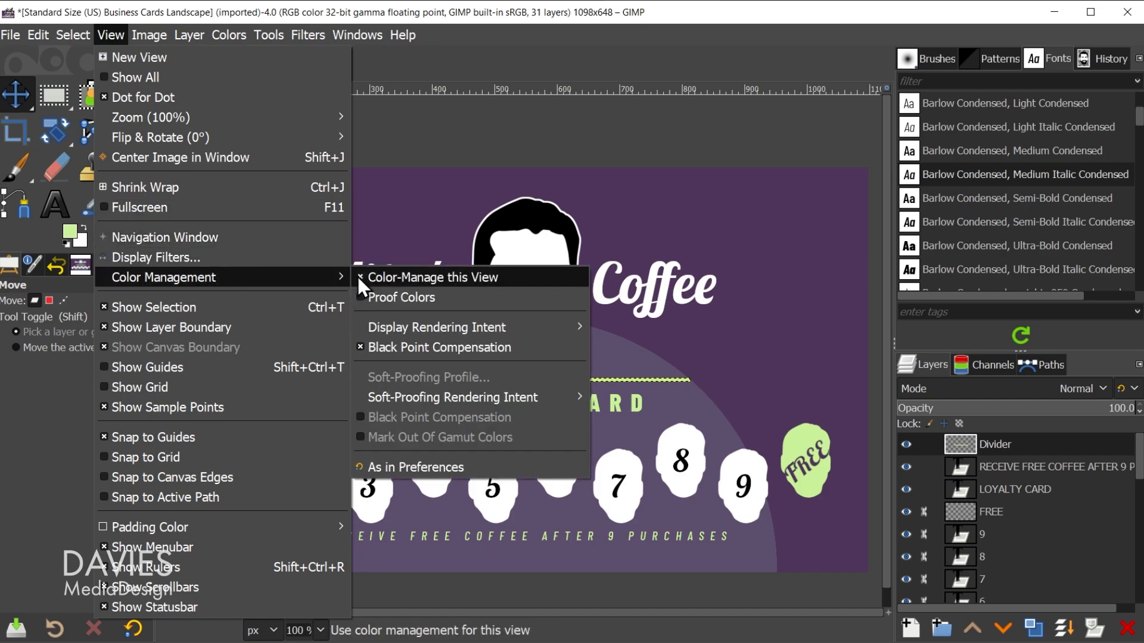
{"action": "left_click", "coordinate": [404, 295]}
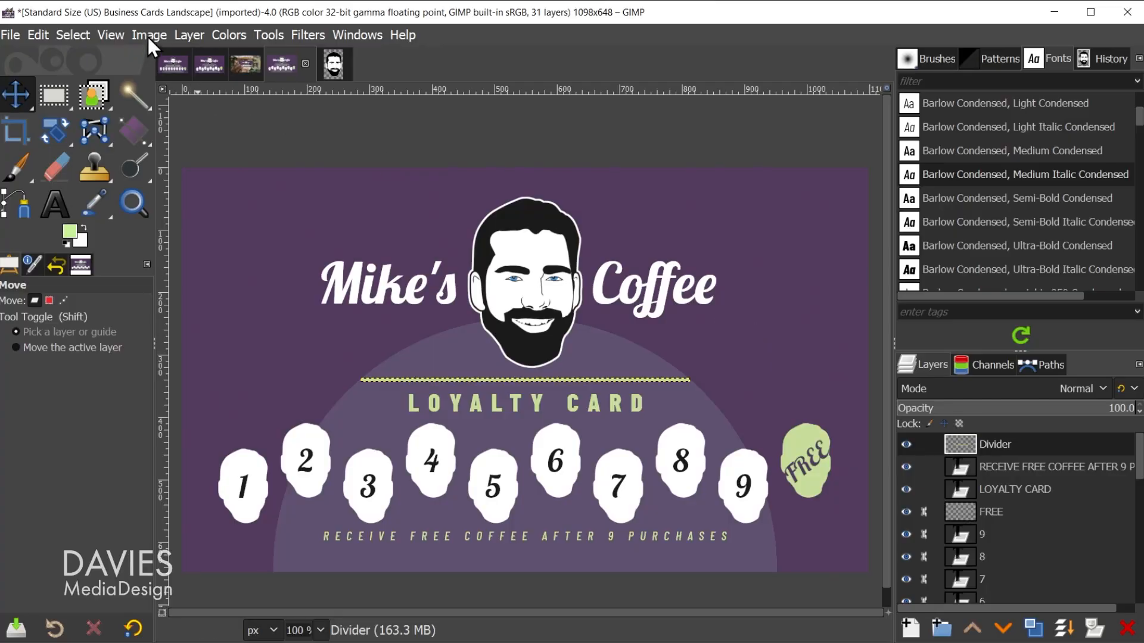
Step: Check the card's pixel dimensions and resolution in the Scale Image dialog without scaling the image
{"action": "left_click", "coordinate": [148, 37]}
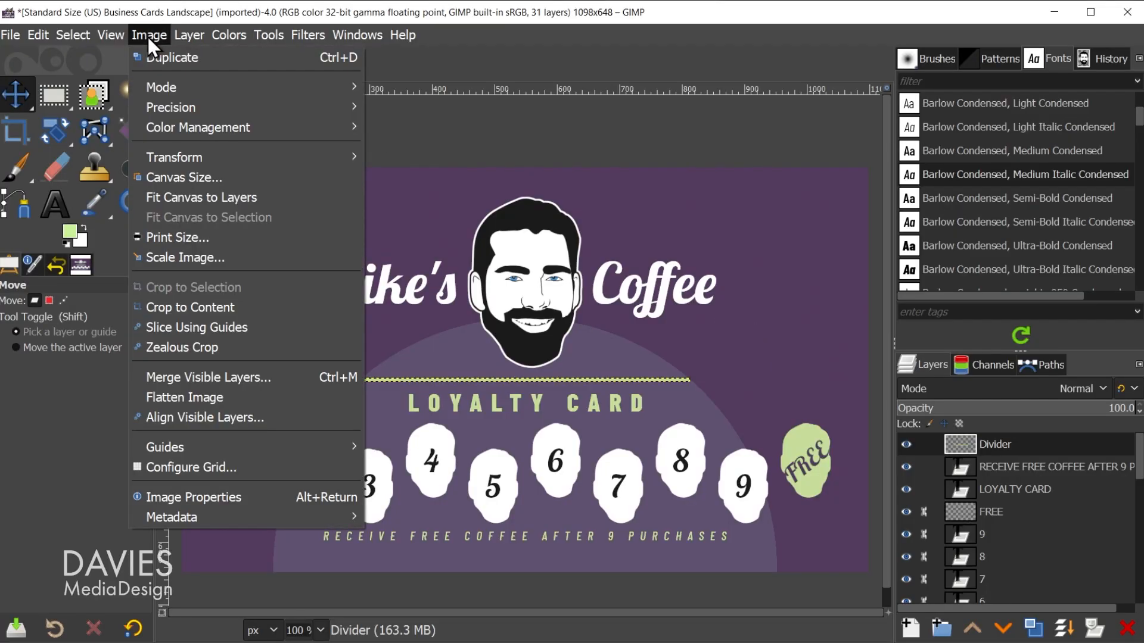
{"action": "left_click", "coordinate": [202, 256]}
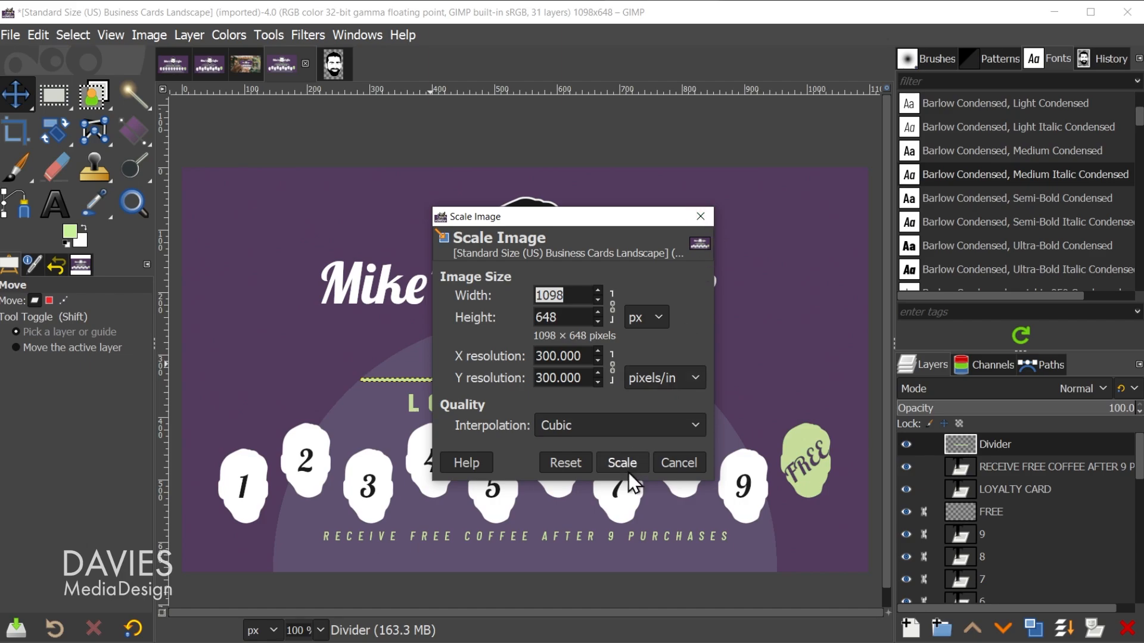
{"action": "left_click", "coordinate": [702, 216]}
Step: Export the card to the Landscape folder as "Mikes Coffee Loyalty Card.pdf", keeping the offered PDF export options
{"action": "left_click", "coordinate": [11, 35]}
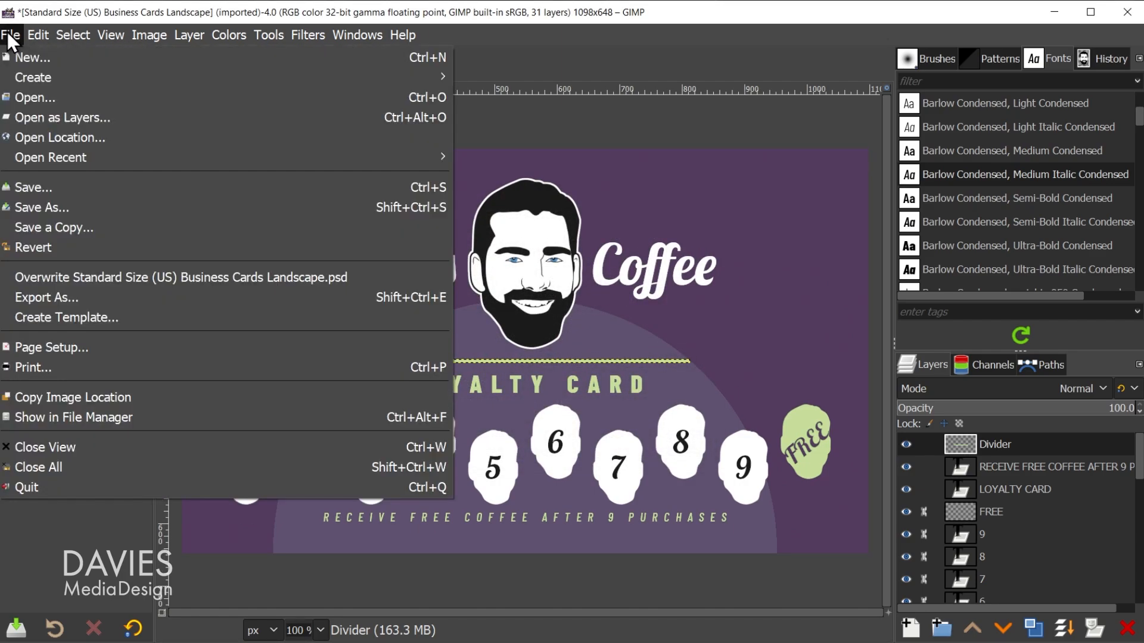
{"action": "left_click", "coordinate": [48, 296]}
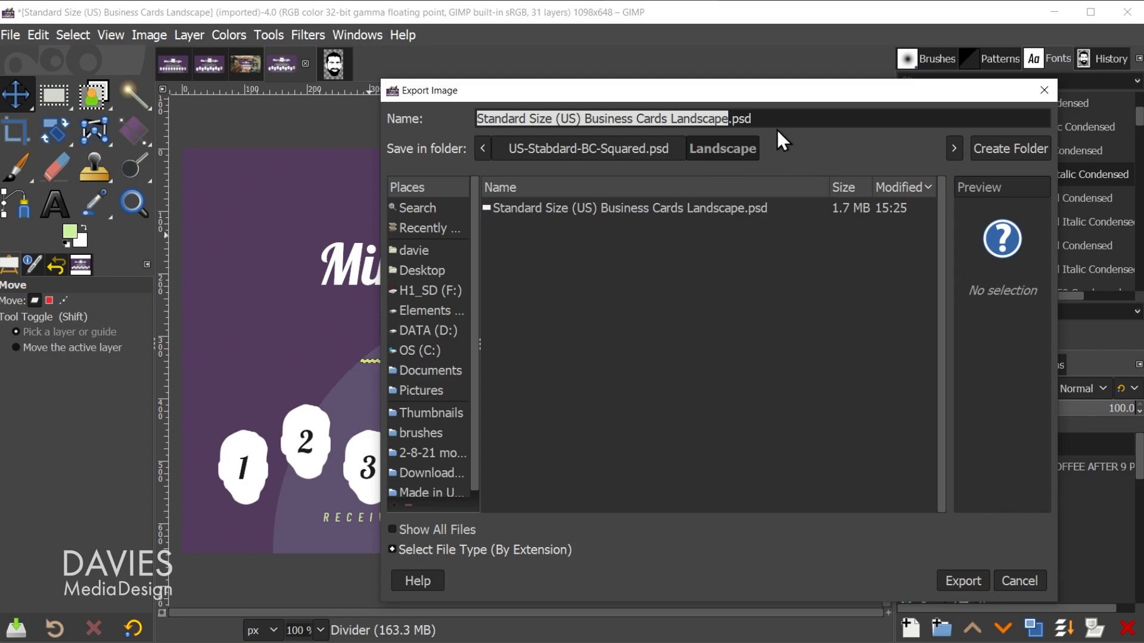
{"action": "left_click", "coordinate": [750, 119]}
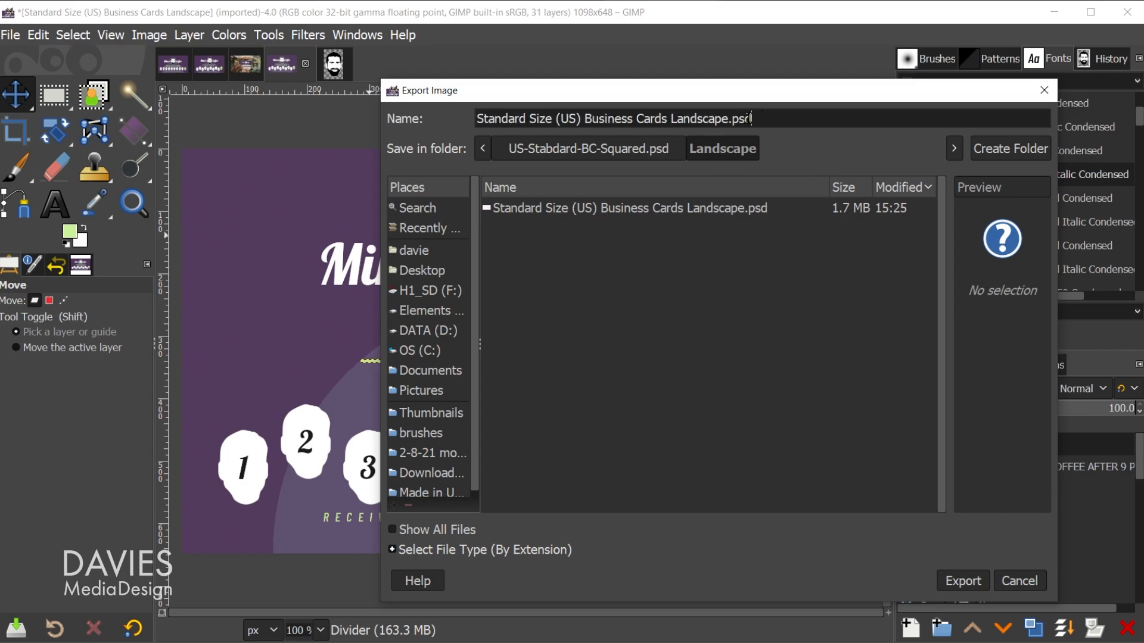
{"action": "triple_click", "coordinate": [509, 127]}
{"action": "type", "text": "Mikes Coffee Loyalty Card."}
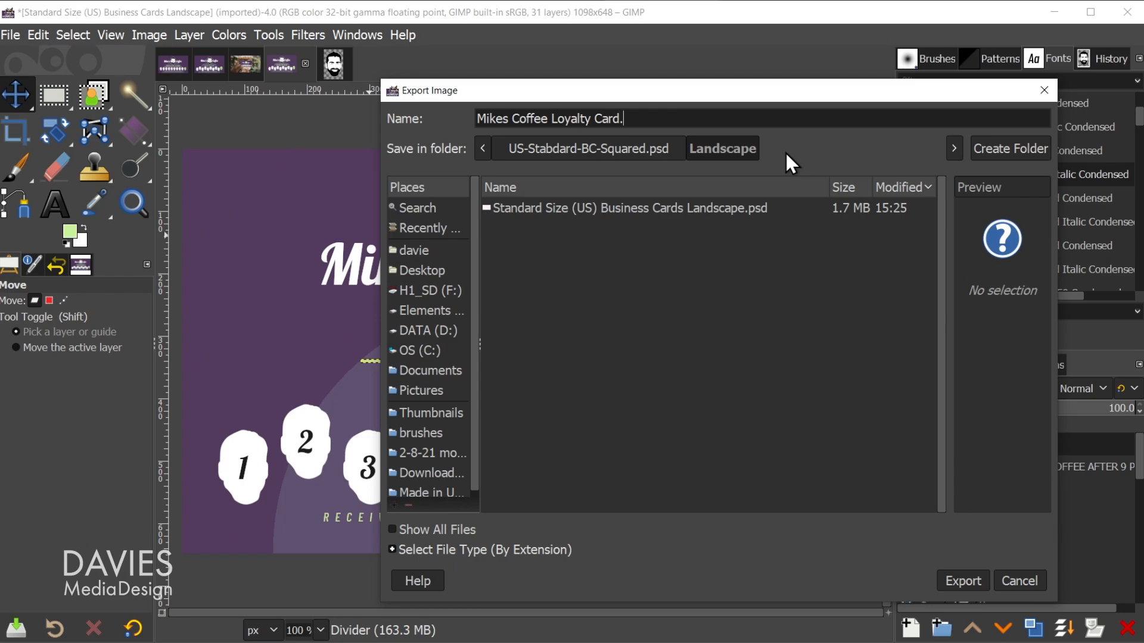
{"action": "type", "text": "pdf"}
{"action": "left_click", "coordinate": [968, 574]}
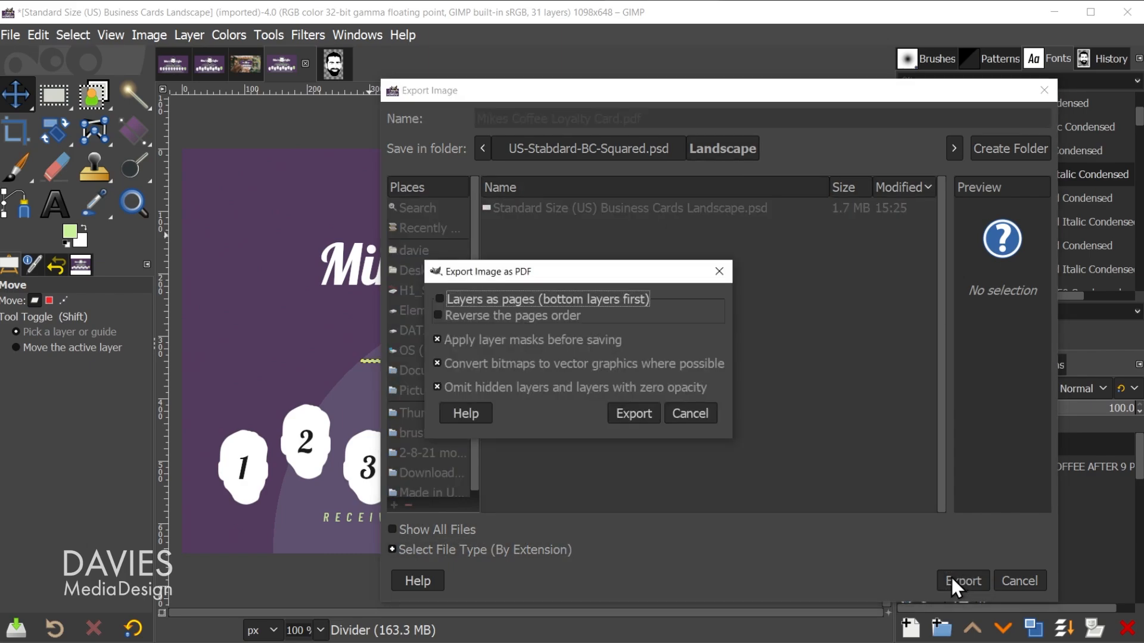
{"action": "left_click", "coordinate": [633, 414]}
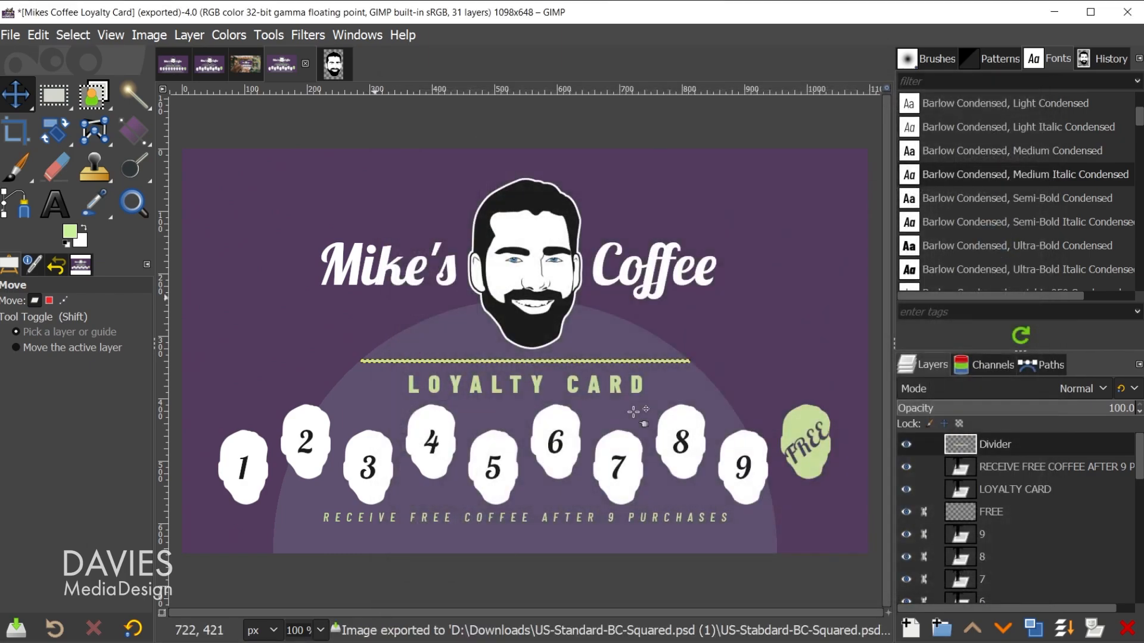
Step: Export the card as "Mikes Coffee Loyalty Card.jpg" in the same folder with JPEG quality 100
{"action": "left_click", "coordinate": [2, 38]}
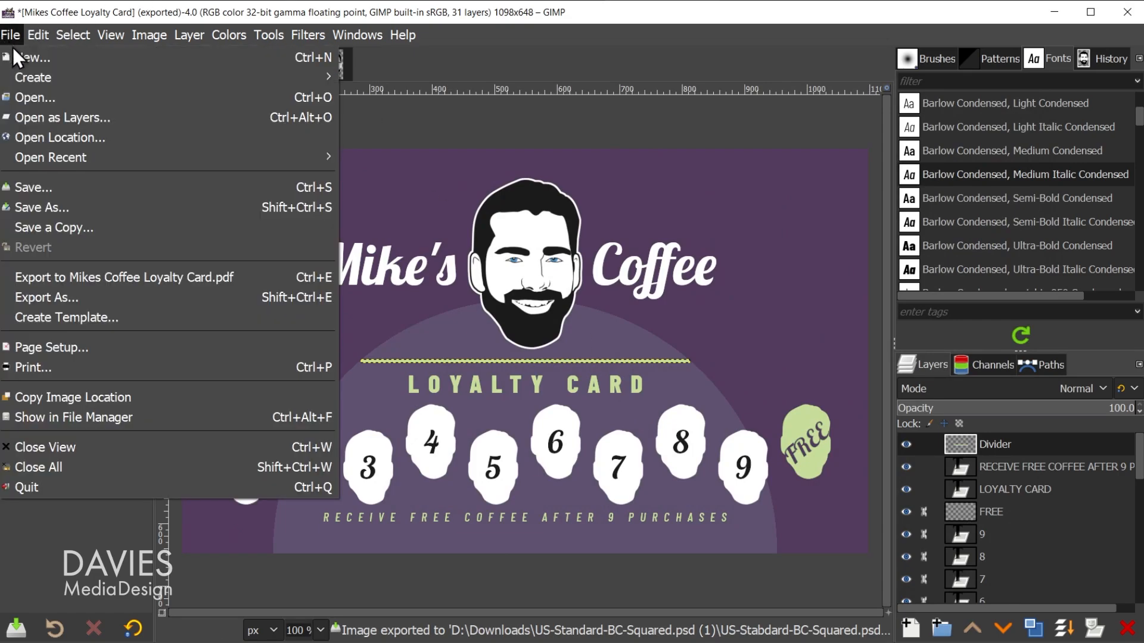
{"action": "left_click", "coordinate": [13, 296]}
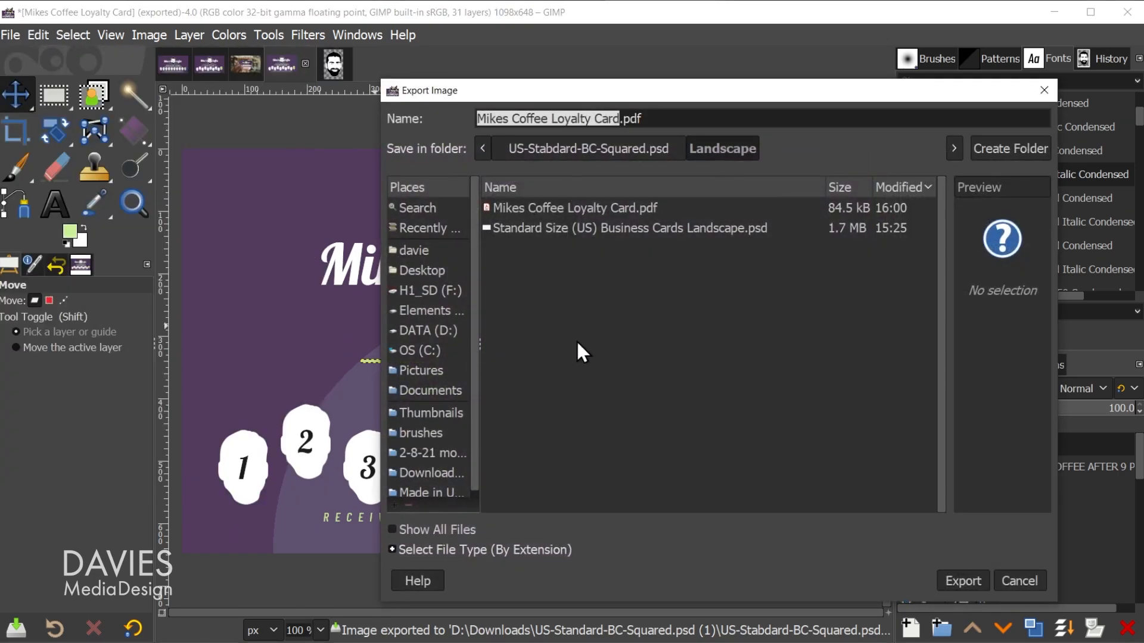
{"action": "left_click", "coordinate": [656, 119]}
{"action": "double_click", "coordinate": [658, 119]}
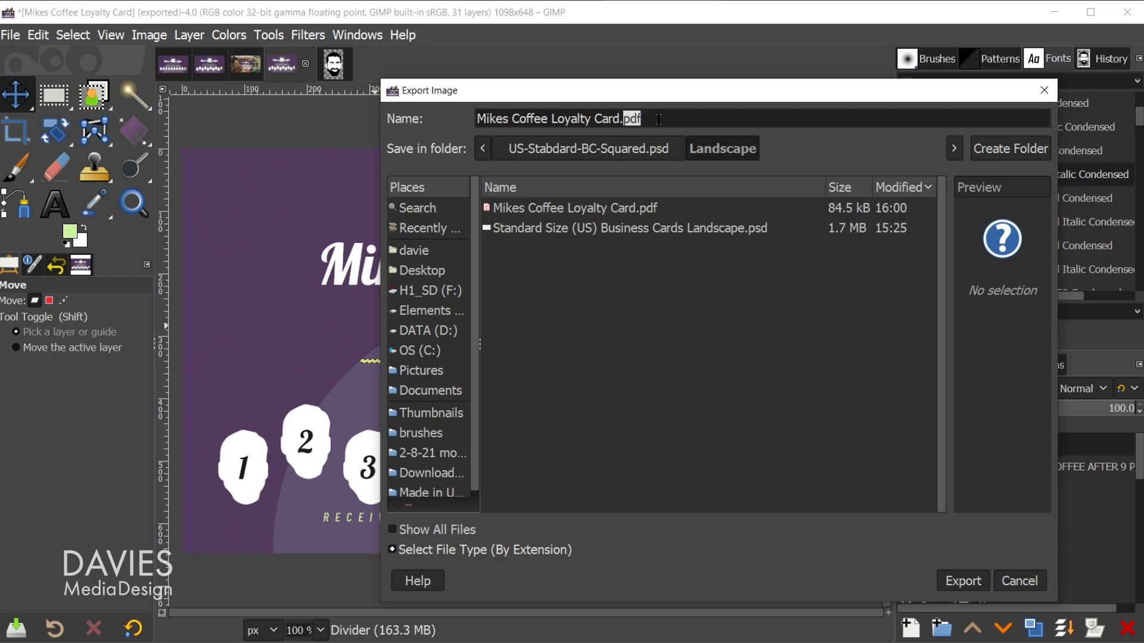
{"action": "type", "text": "jpg"}
{"action": "left_click", "coordinate": [965, 584]}
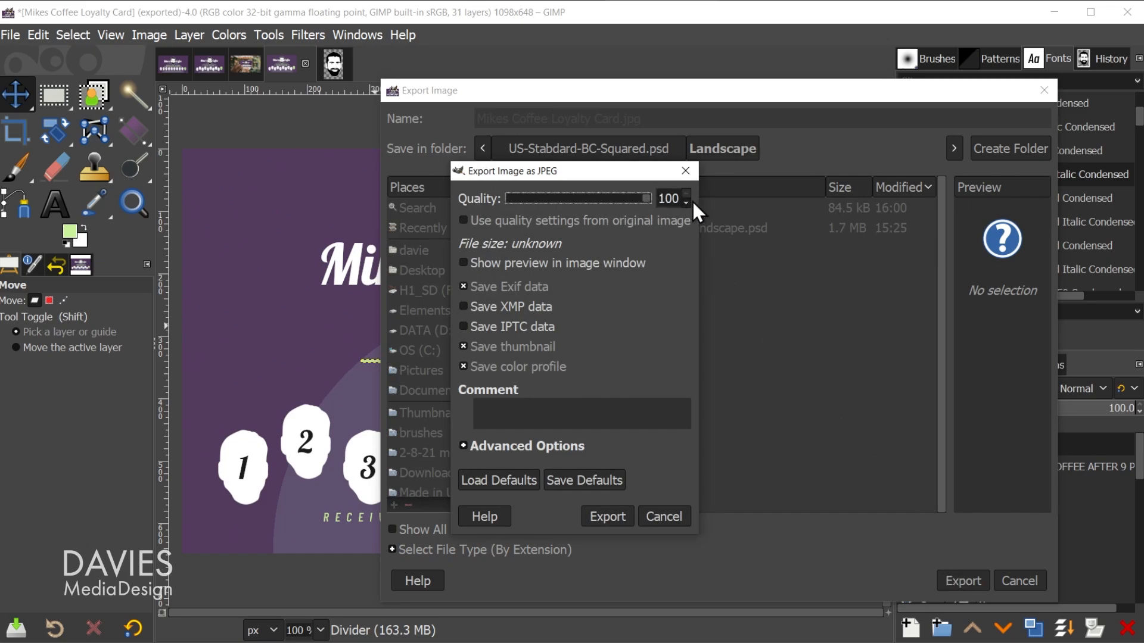
{"action": "left_click", "coordinate": [609, 516]}
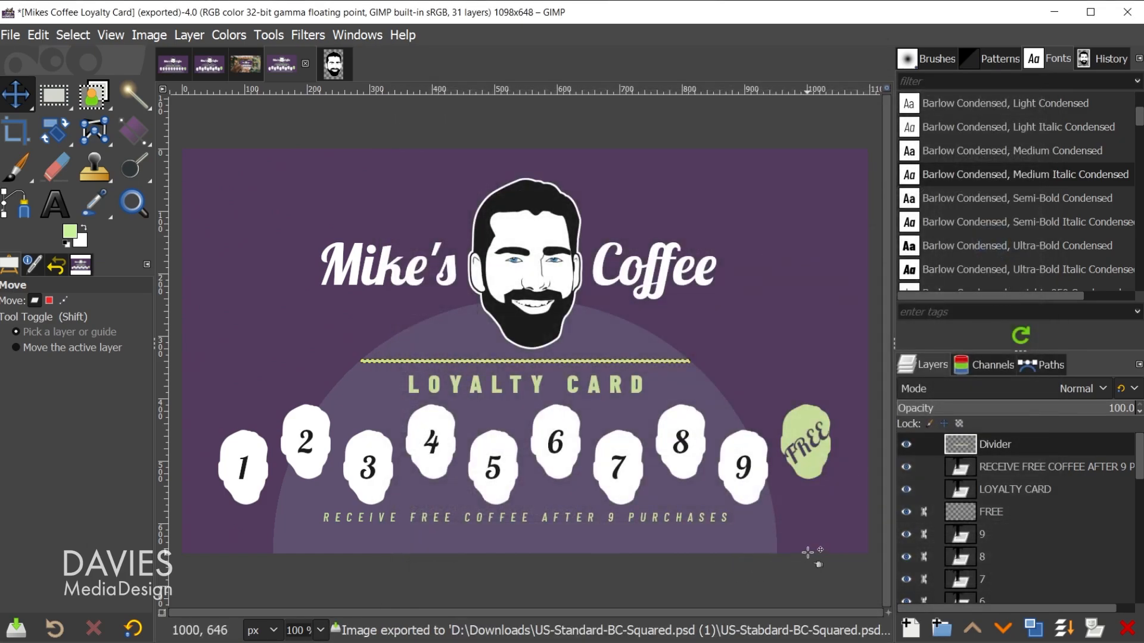
{"action": "scroll", "coordinate": [1031, 527], "scroll_direction": "down", "scroll_amount": 10}
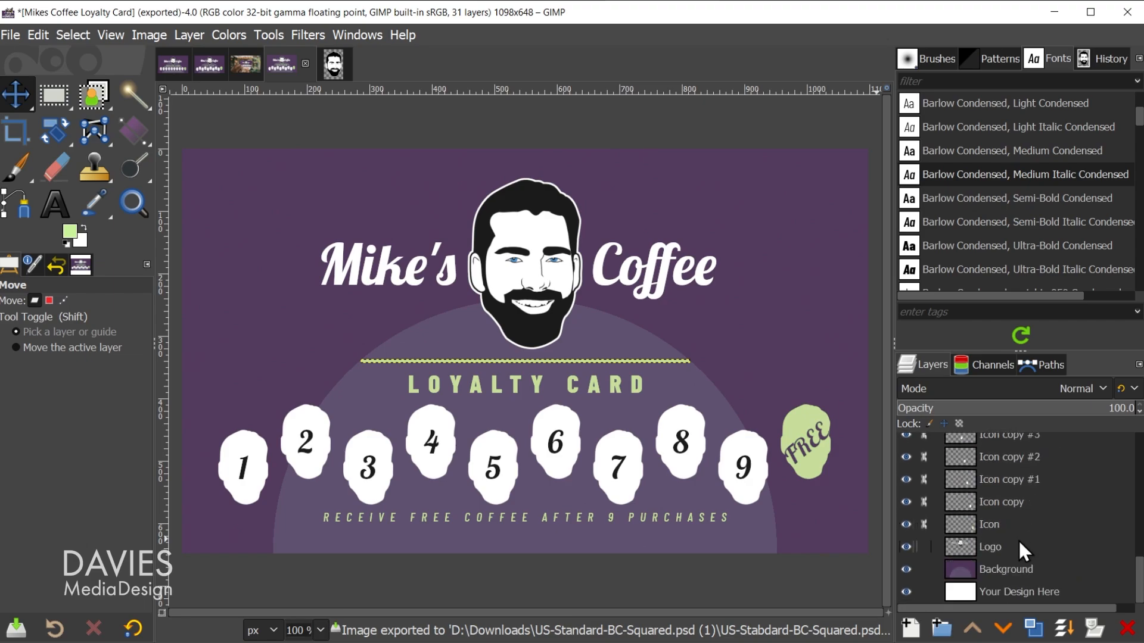
{"action": "left_click", "coordinate": [957, 570]}
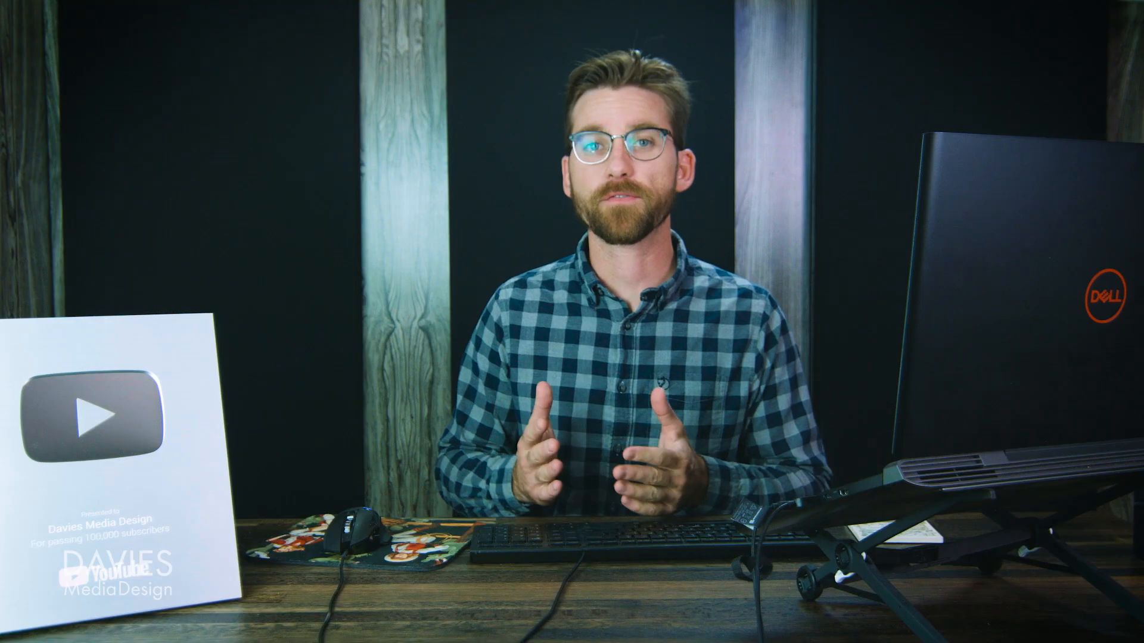